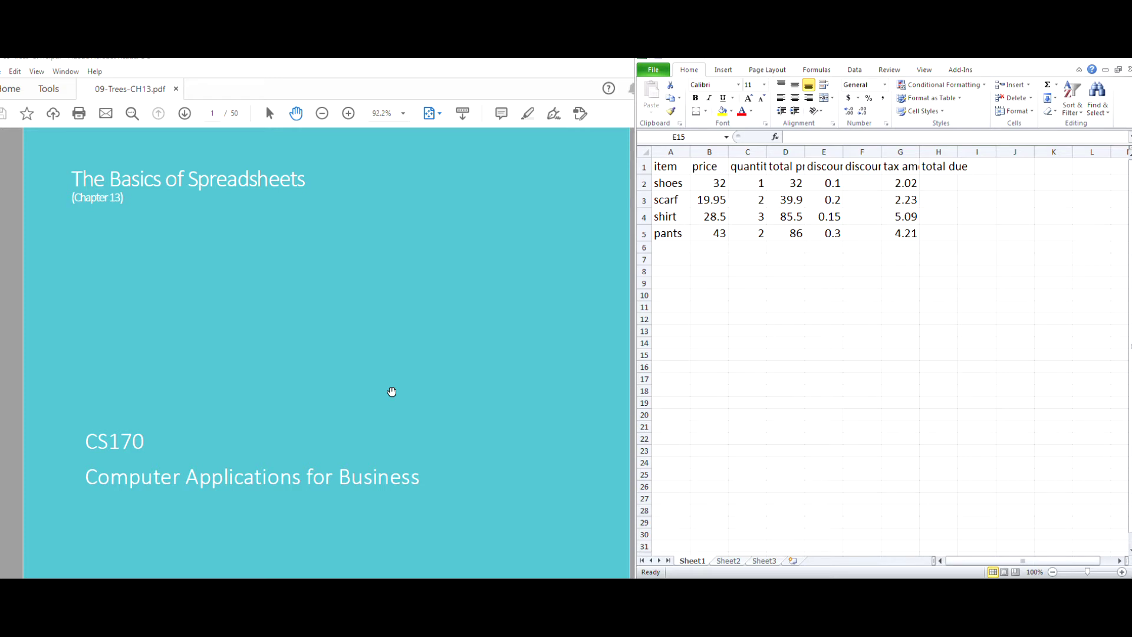
# Step: Page through the Chapter 13 slides from the title to the Spreadsheet slide with the sample item table
pyautogui.scroll(-1, 392, 392)
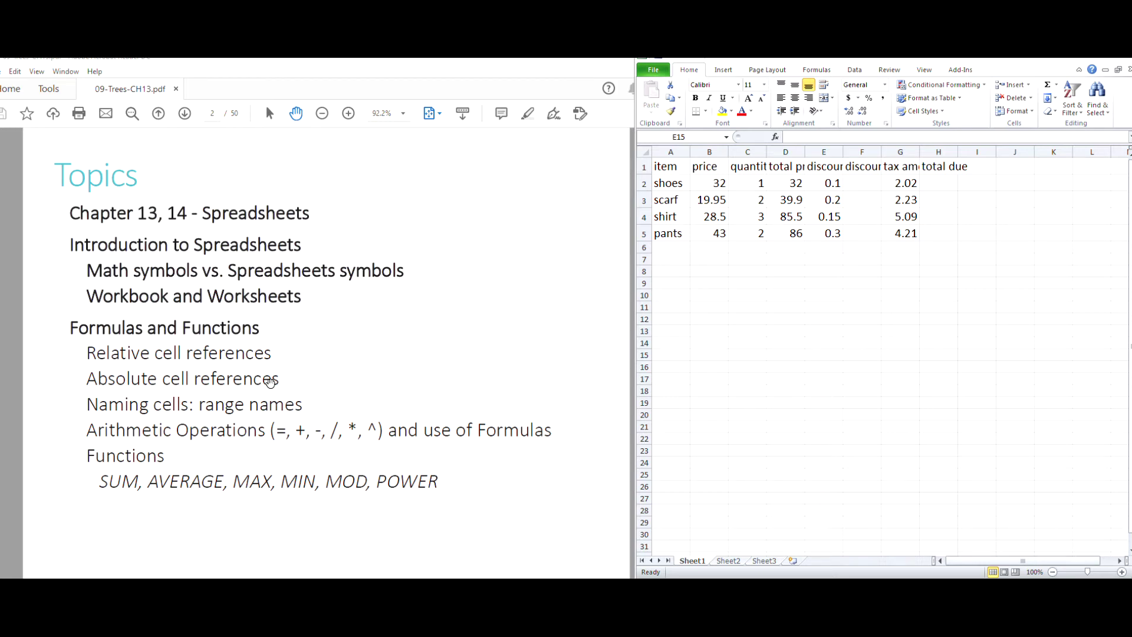
pyautogui.scroll(-2, 271, 382)
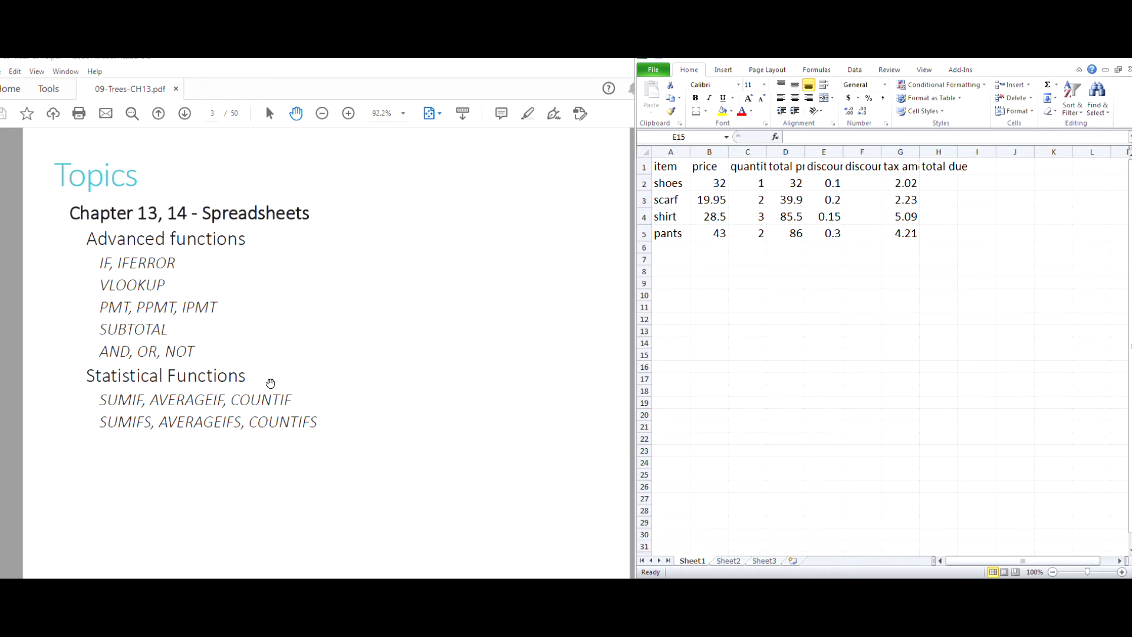
pyautogui.scroll(-2, 270, 383)
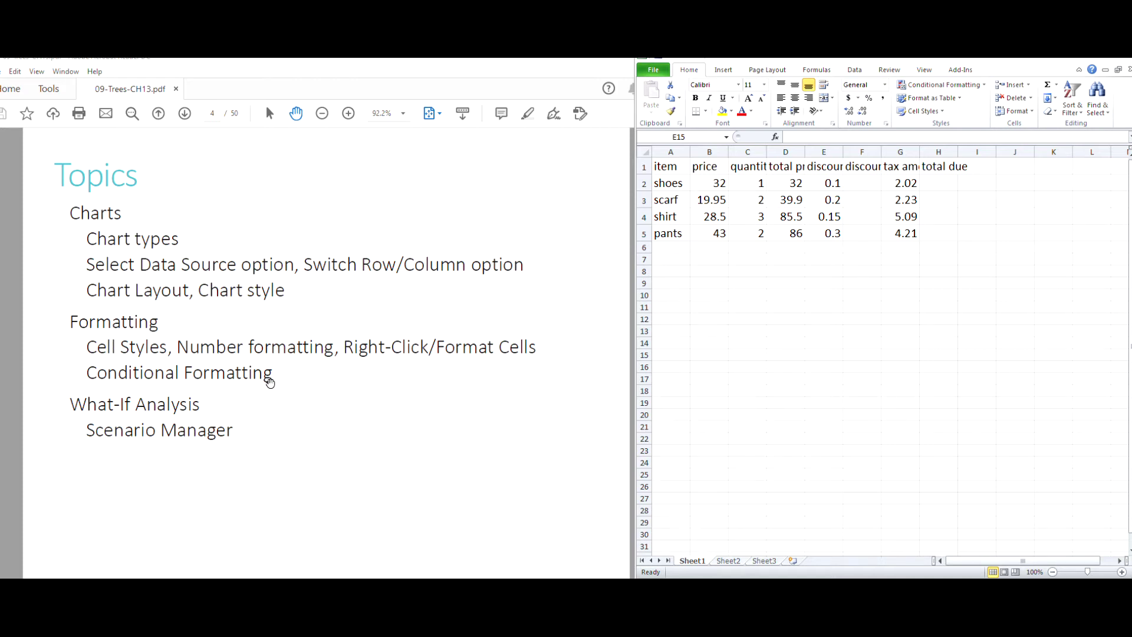
pyautogui.scroll(-2, 270, 383)
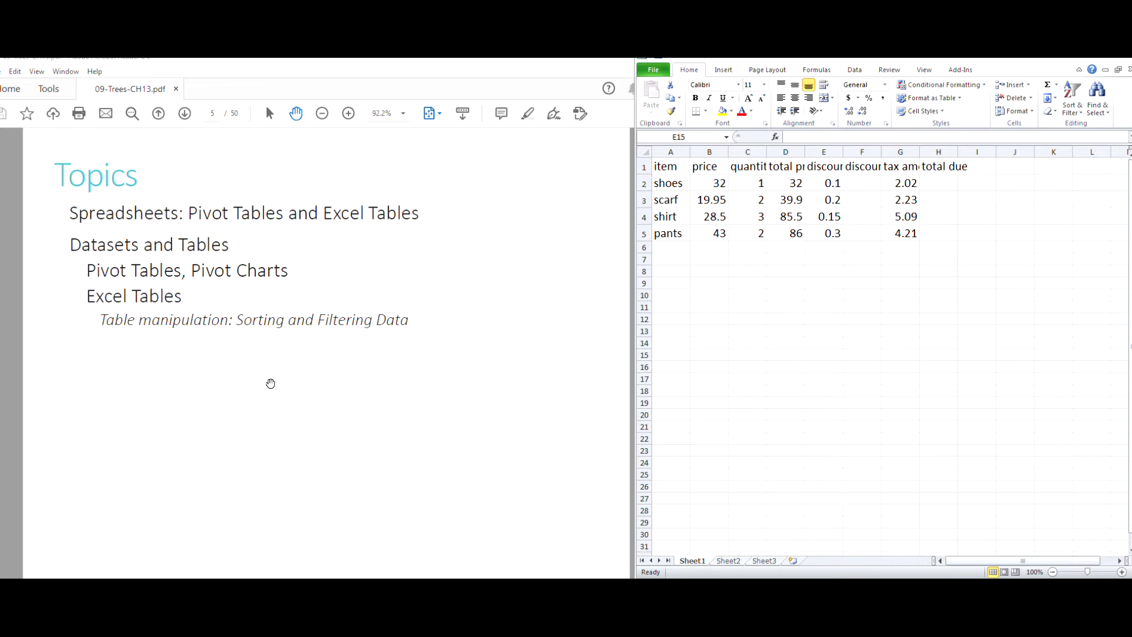
pyautogui.scroll(-2, 270, 383)
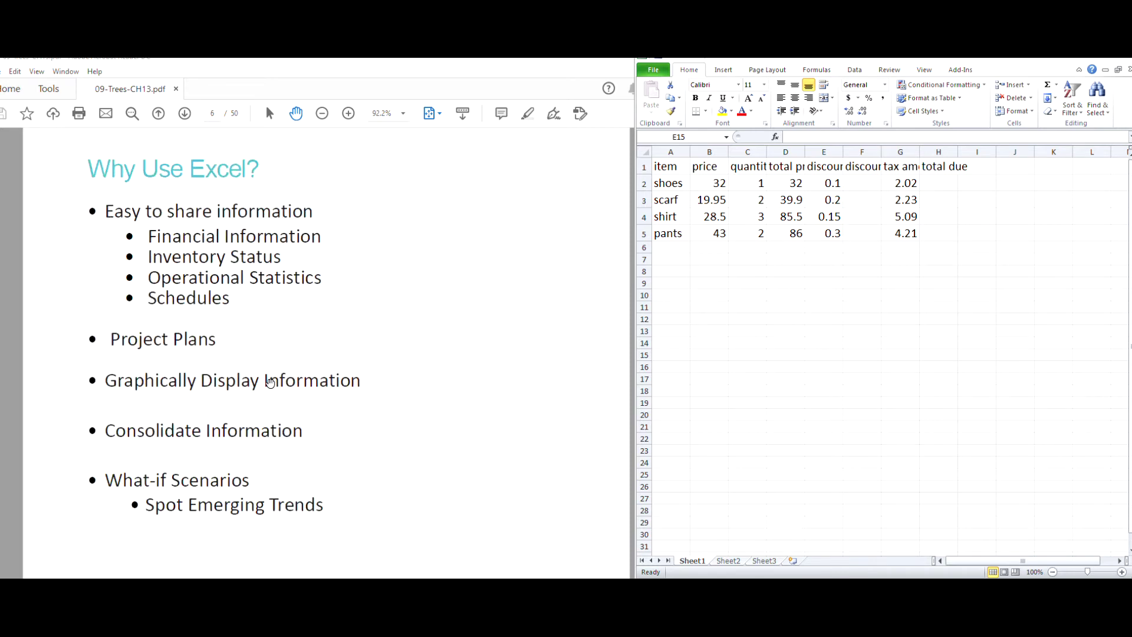
pyautogui.scroll(-2, 270, 384)
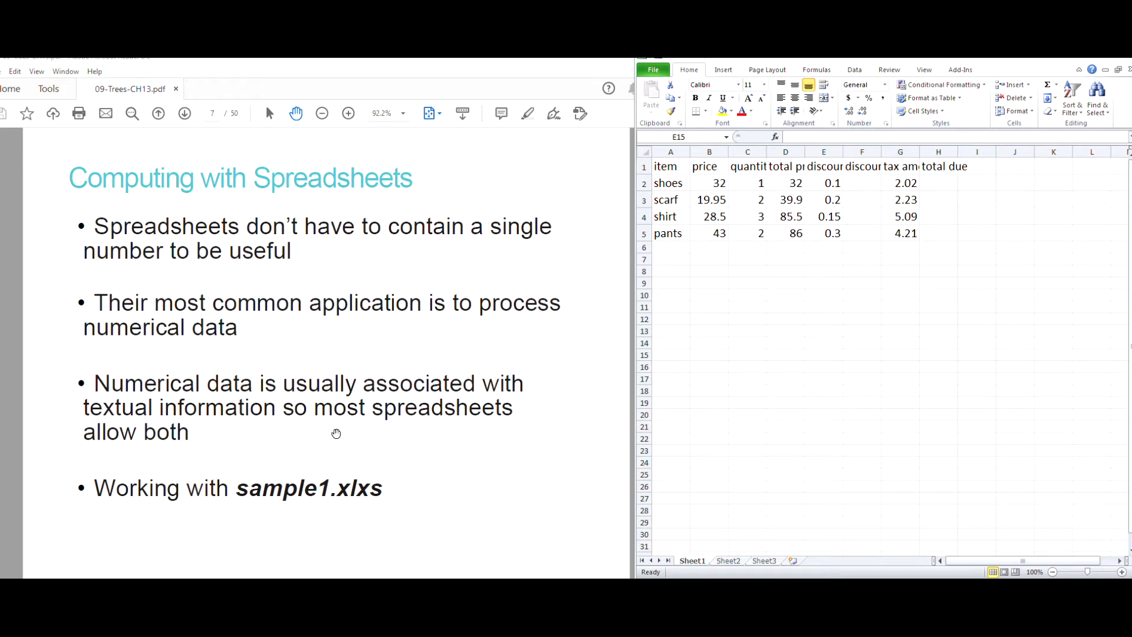
pyautogui.press('pagedown')
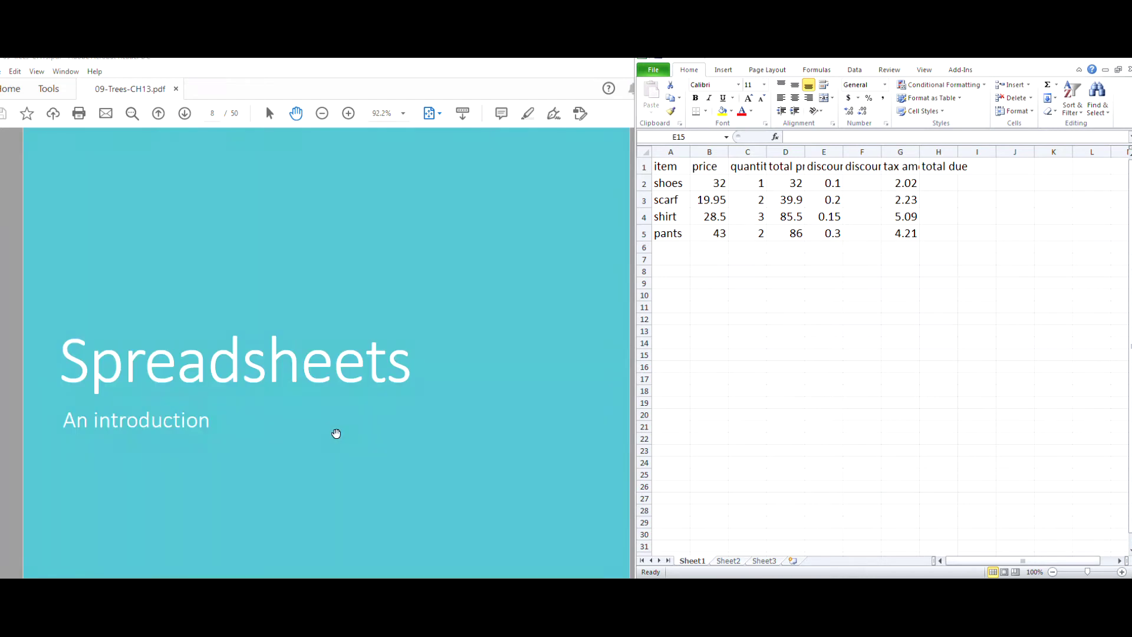
pyautogui.press('pagedown')
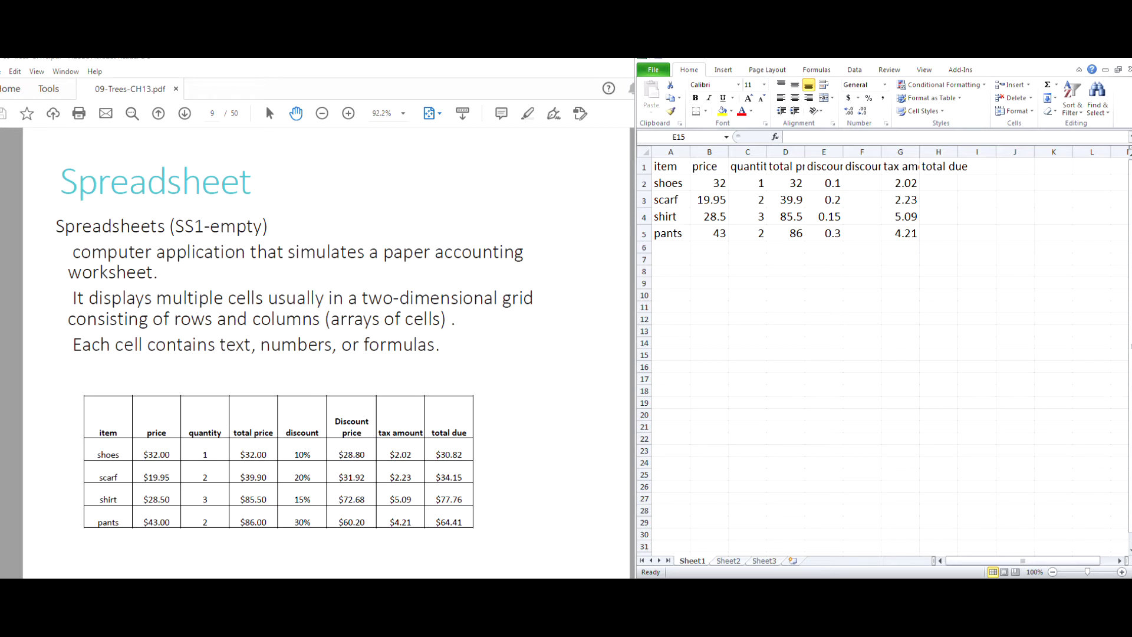
# Step: Move the sample1 workbook window slightly and widen it over the slides
pyautogui.moveTo(778, 60); pyautogui.dragTo(770, 65)
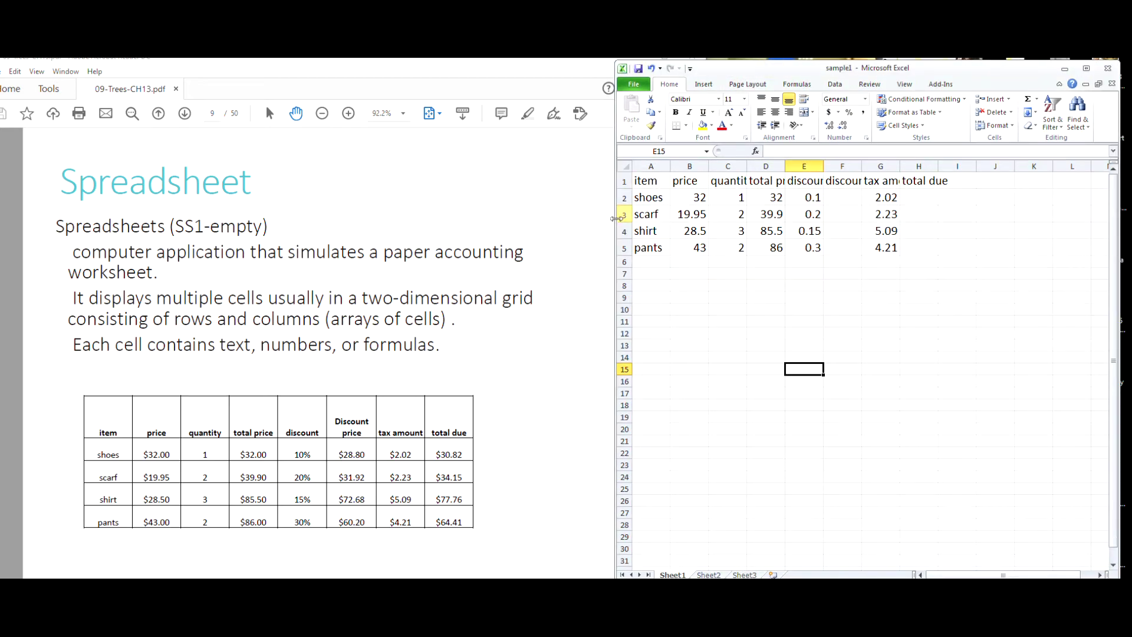
pyautogui.moveTo(616, 220); pyautogui.dragTo(563, 220)
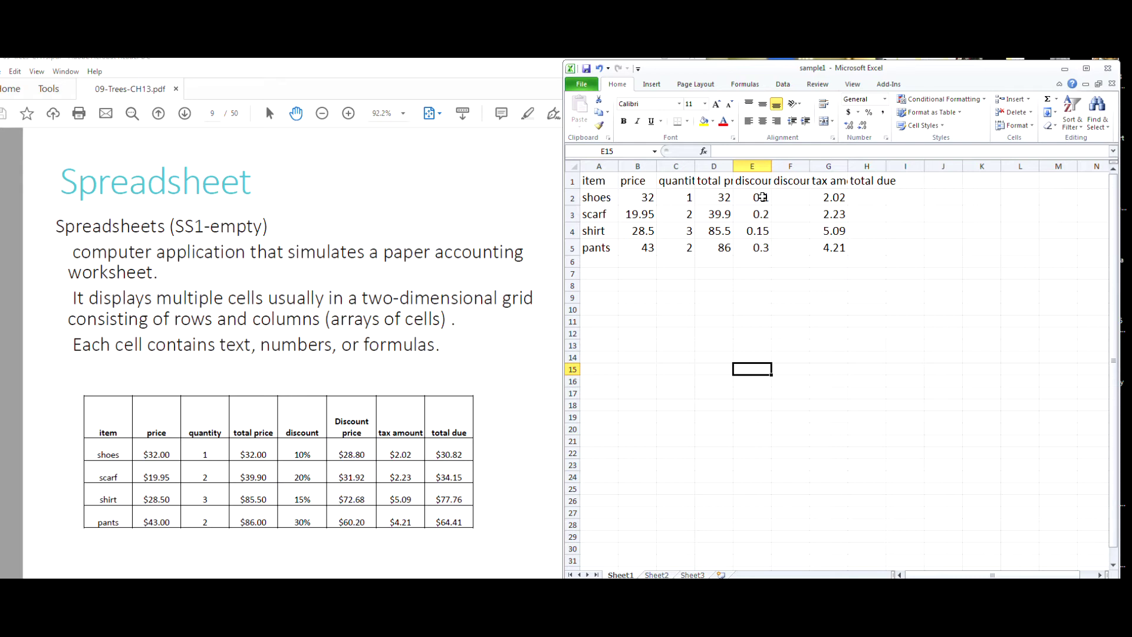
# Step: Fit the widths of columns A through H to their contents and make the discount column slightly wider
pyautogui.doubleClick(848, 167)
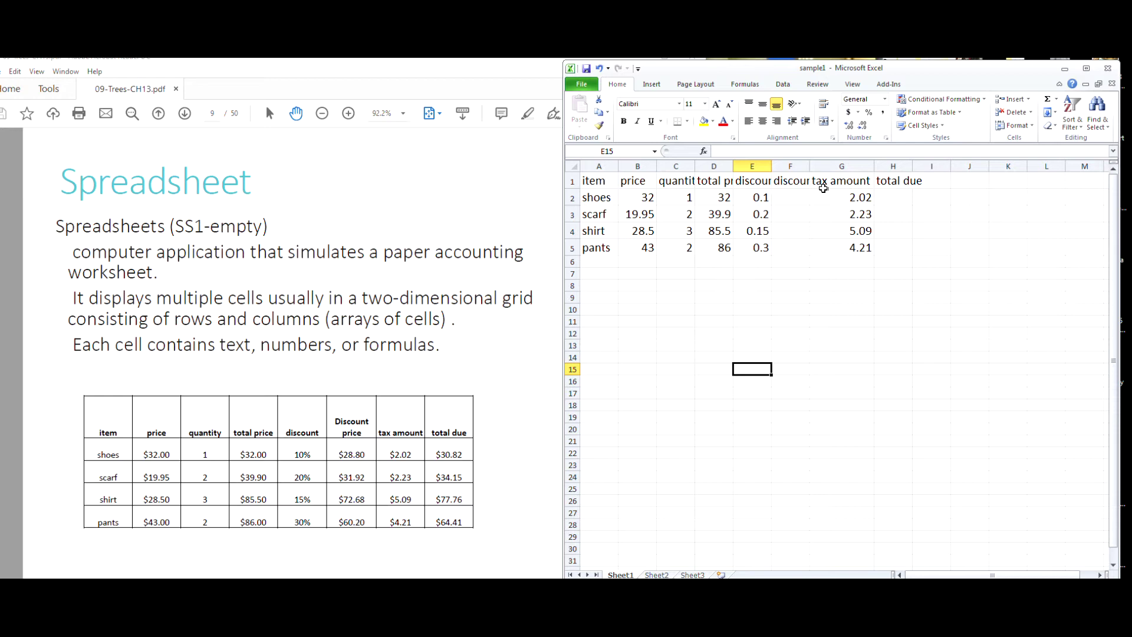
pyautogui.moveTo(874, 167); pyautogui.dragTo(847, 167)
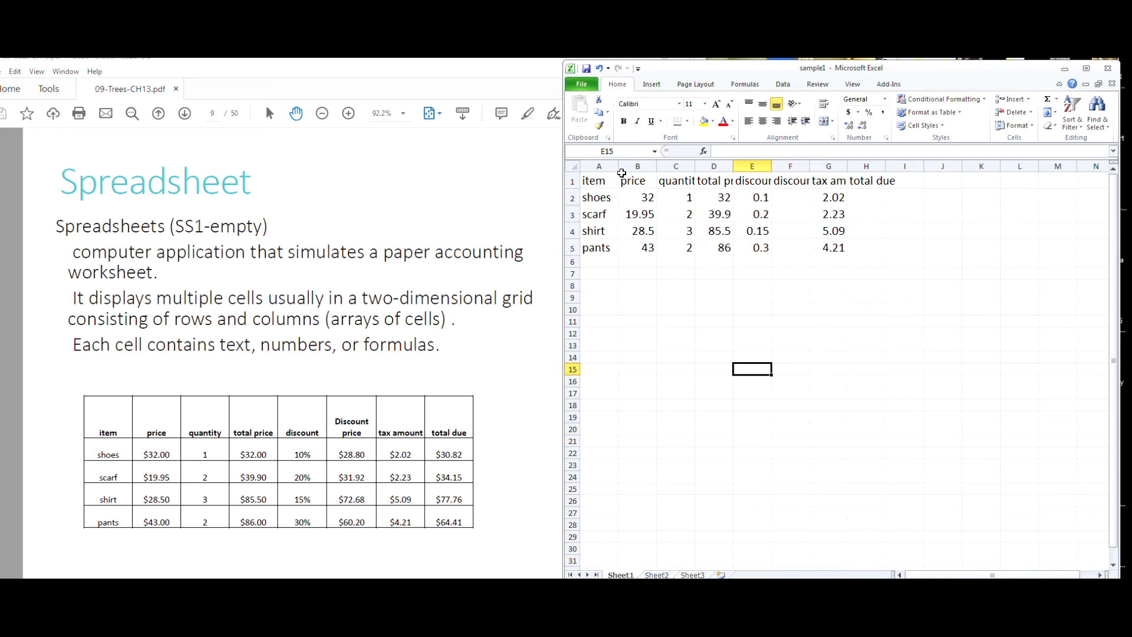
pyautogui.click(605, 163)
pyautogui.moveTo(628, 162); pyautogui.dragTo(857, 166)
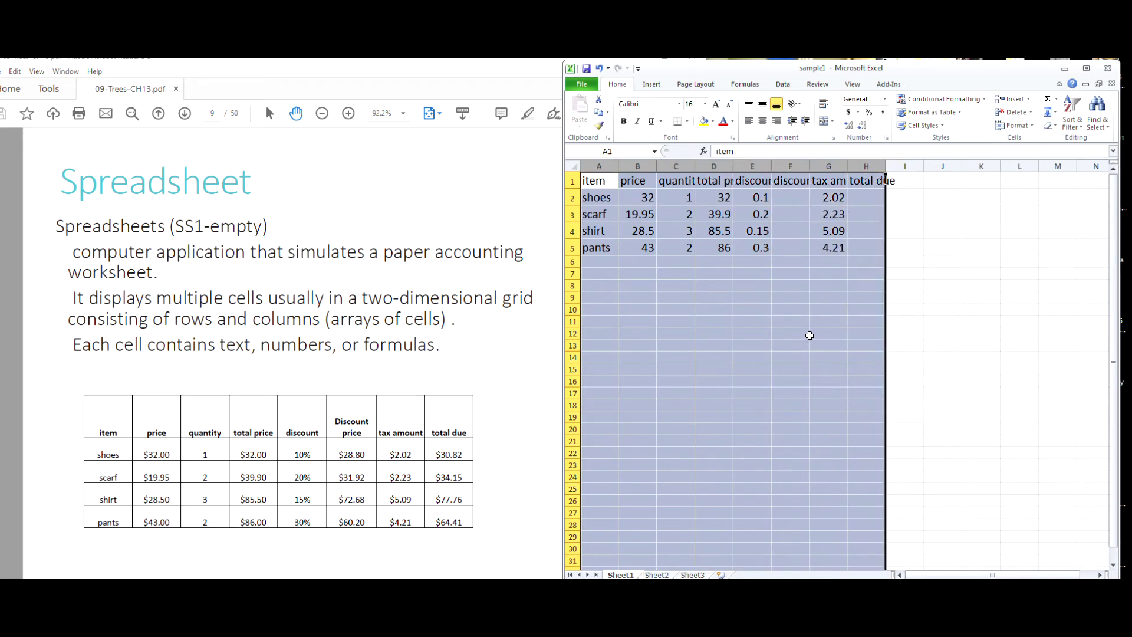
pyautogui.doubleClick(770, 167)
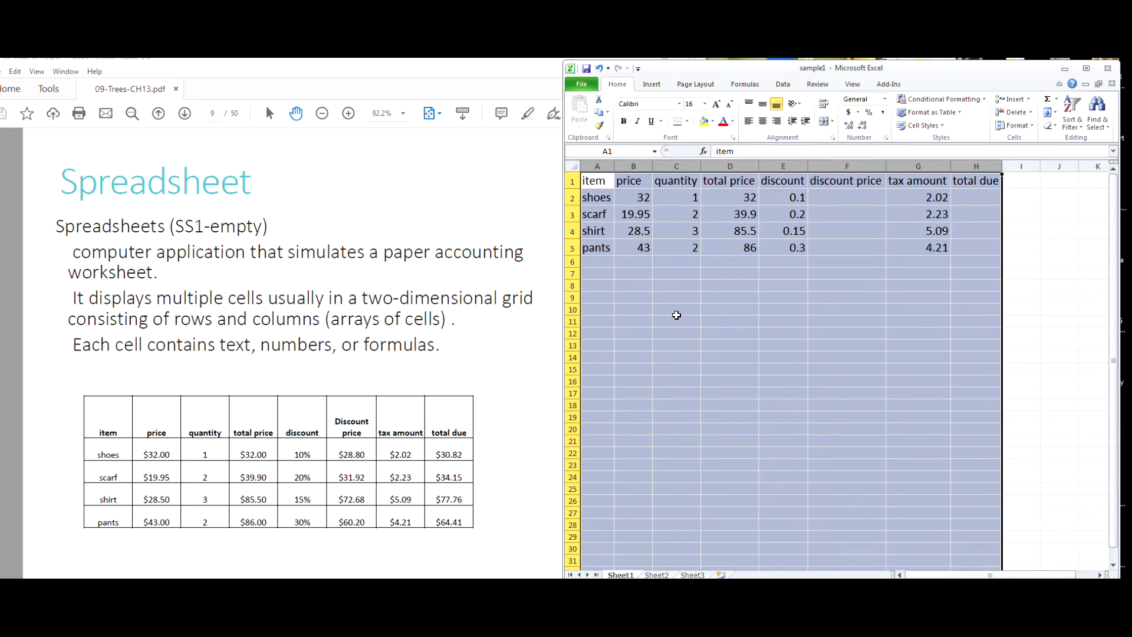
pyautogui.click(727, 378)
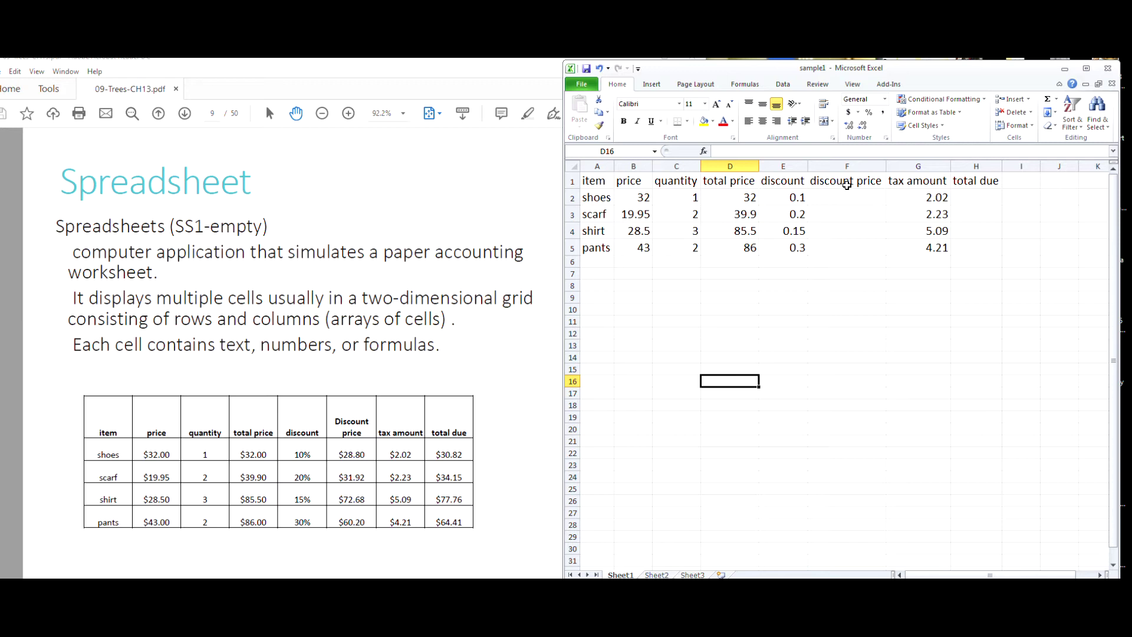
pyautogui.moveTo(809, 167); pyautogui.dragTo(812, 166)
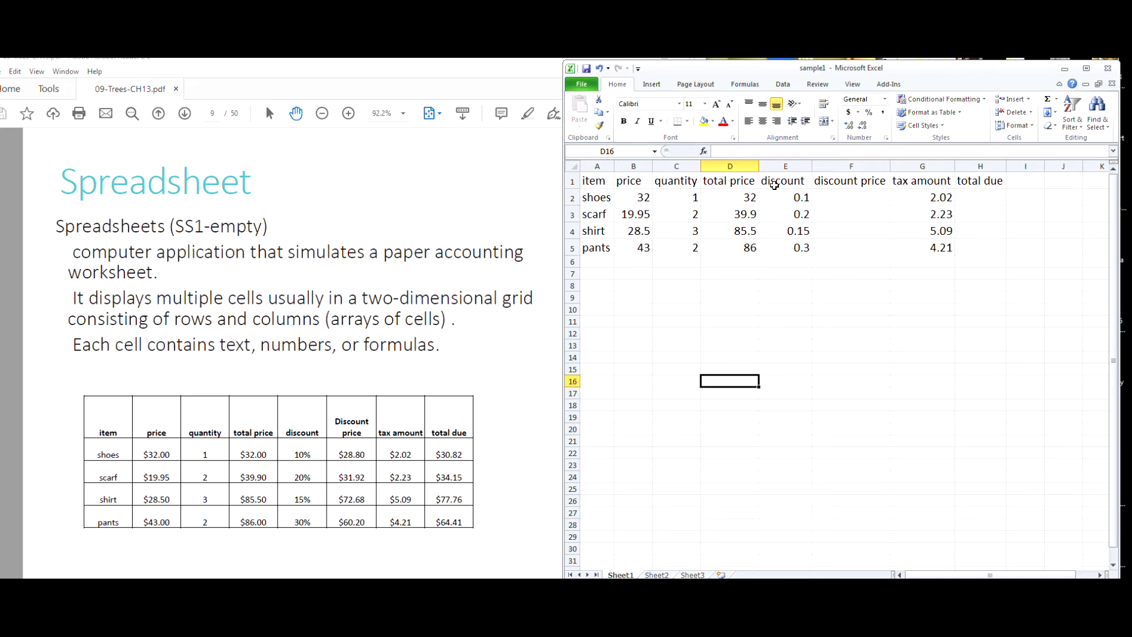
# Step: Shift the workbook window further over the slides and enlarge its width toward the desktop edge
pyautogui.moveTo(598, 182); pyautogui.dragTo(970, 183)
pyautogui.click(970, 183)
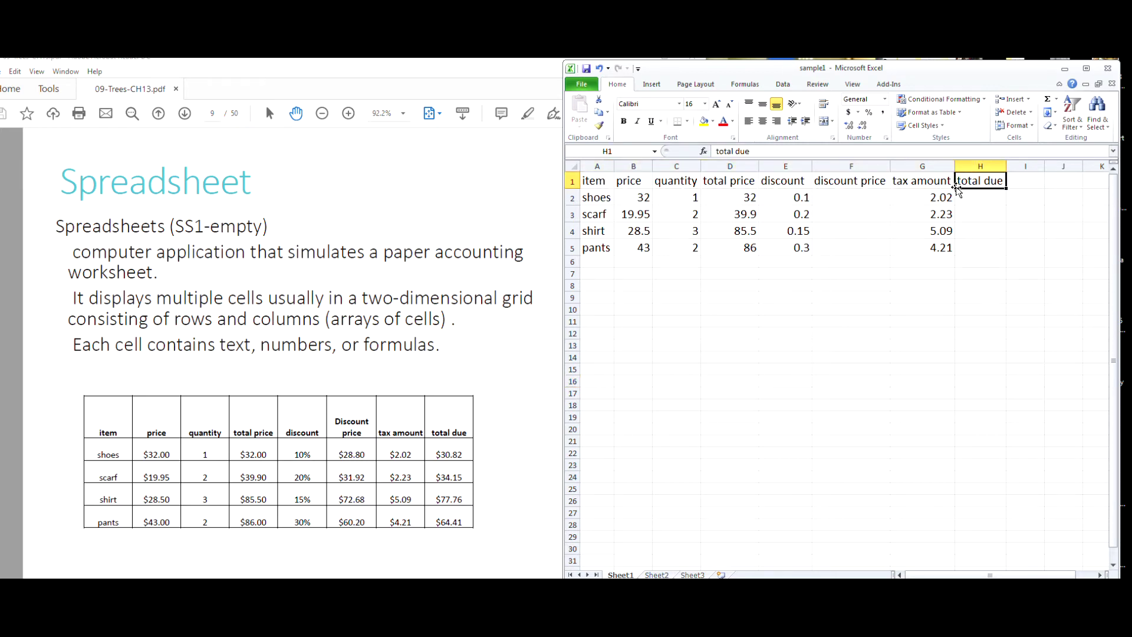
pyautogui.moveTo(961, 78); pyautogui.dragTo(842, 72)
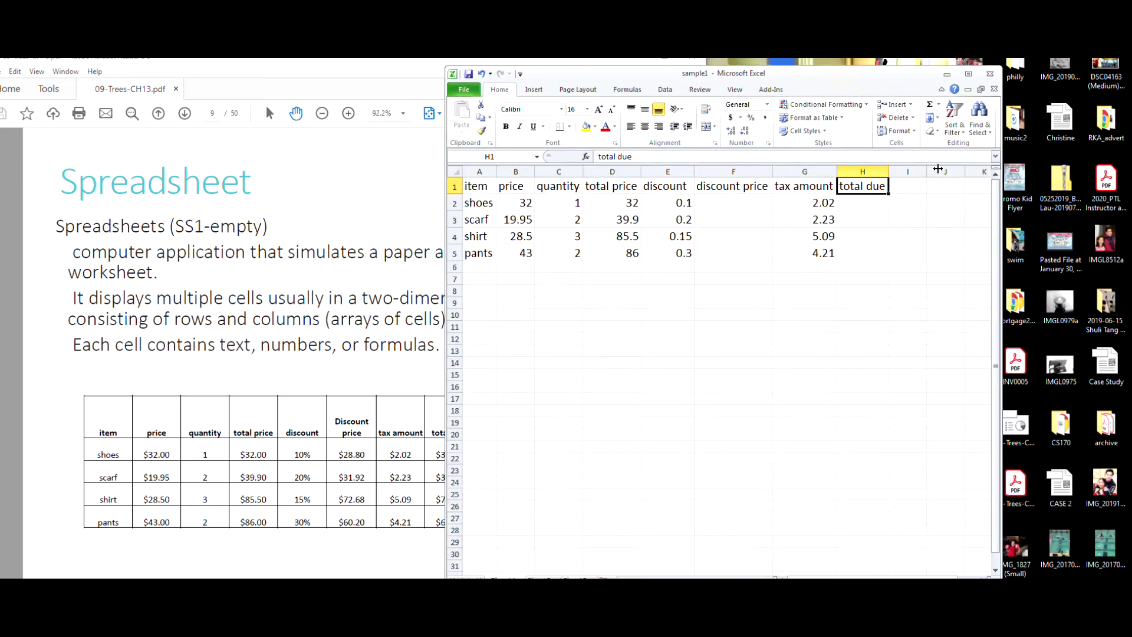
pyautogui.moveTo(1001, 158); pyautogui.dragTo(1107, 161)
# Step: Apply the Heading 1 cell style to the header row A1:H1
pyautogui.click(820, 410)
pyautogui.moveTo(475, 187); pyautogui.dragTo(863, 189)
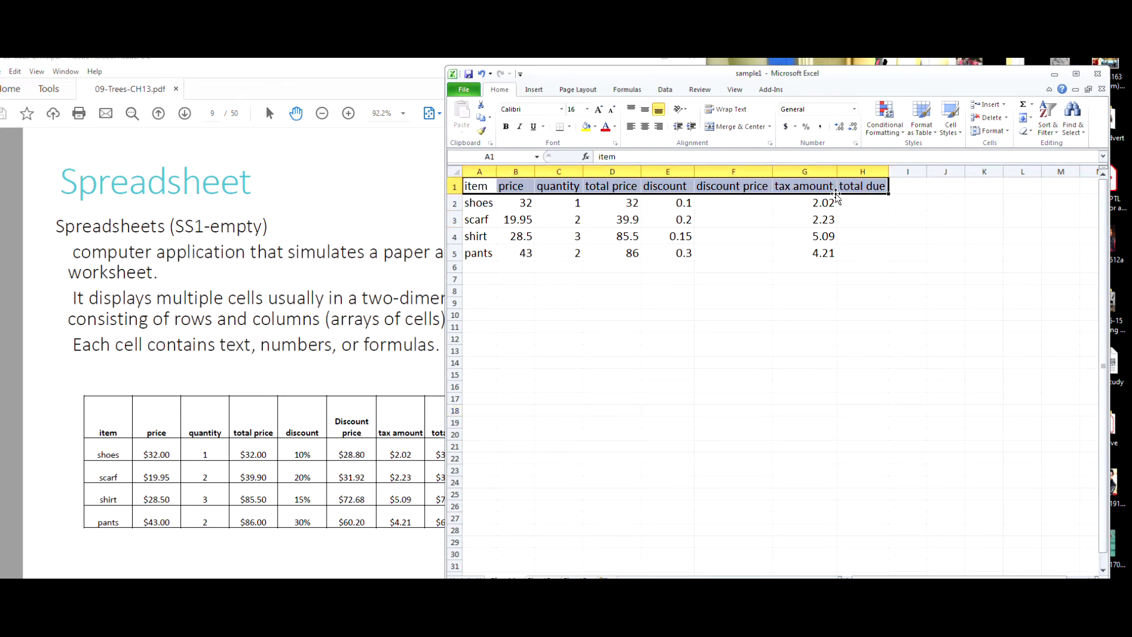
pyautogui.click(951, 114)
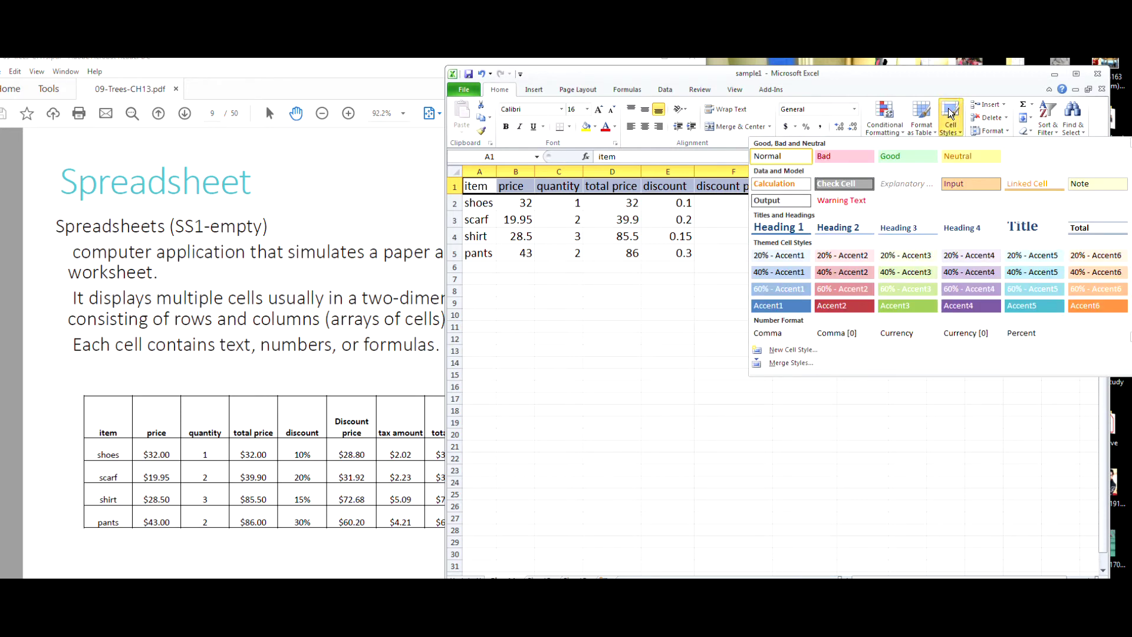
pyautogui.click(781, 230)
pyautogui.click(784, 233)
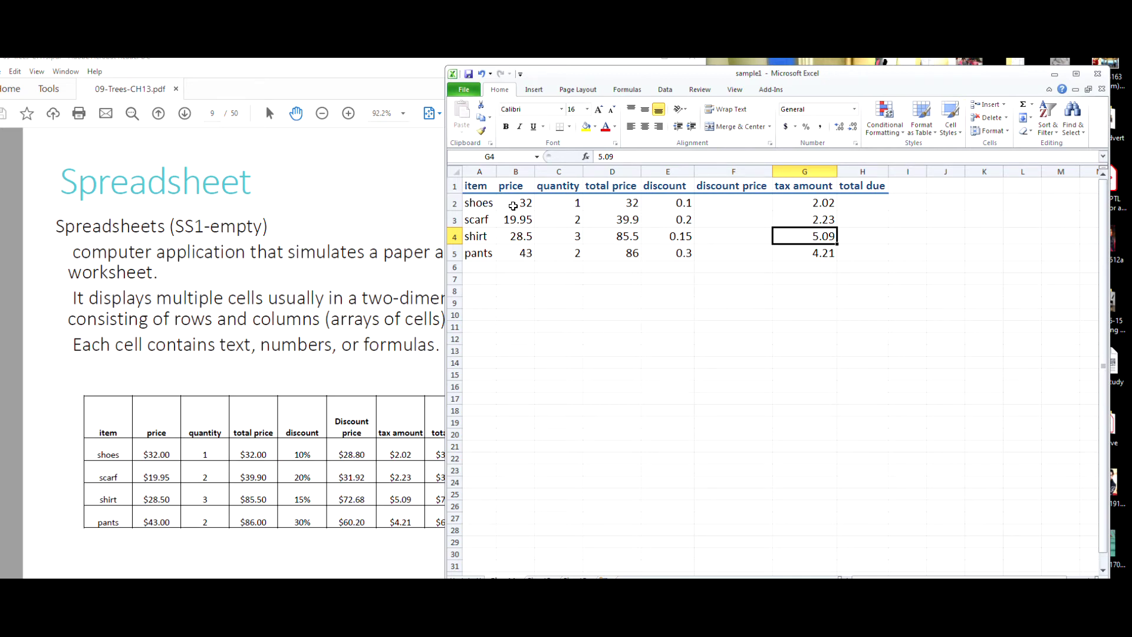
pyautogui.click(632, 322)
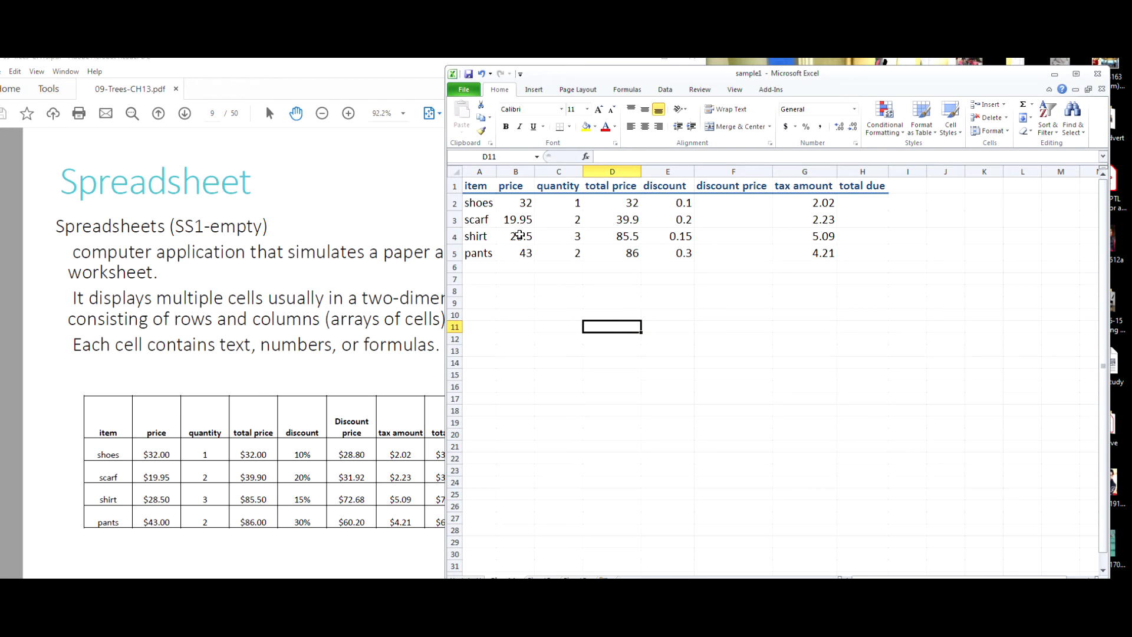
# Step: Fill the header cells A1:H1 with the theme color Tan, Background 2
pyautogui.moveTo(489, 188)
pyautogui.mouseDown()
pyautogui.moveTo(914, 186)
pyautogui.moveTo(872, 190)
pyautogui.mouseUp()
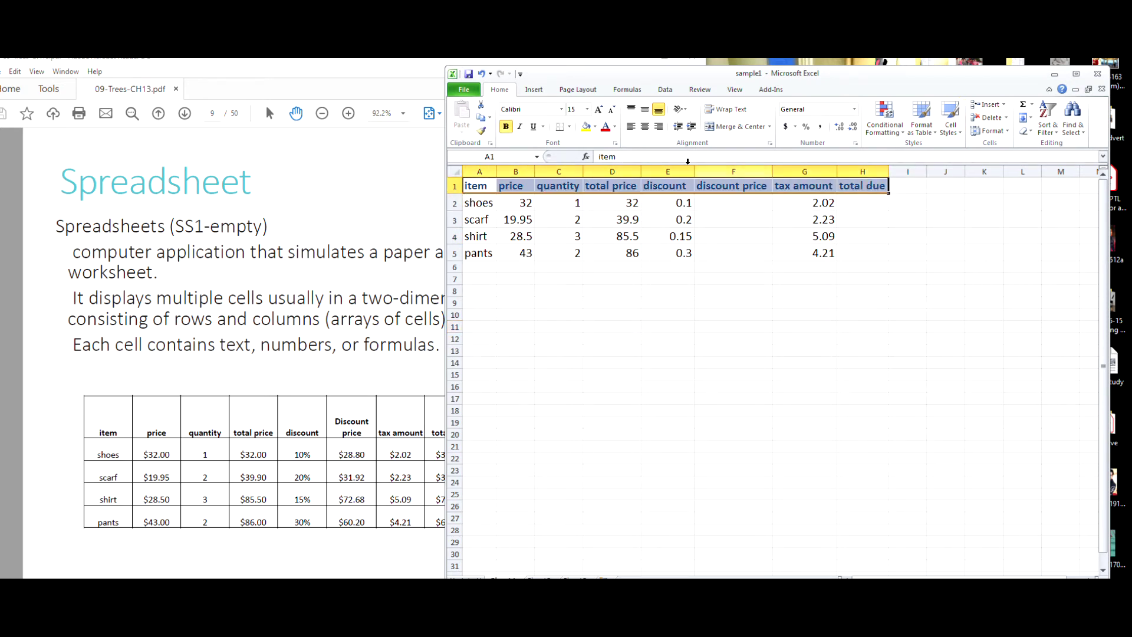
pyautogui.click(596, 126)
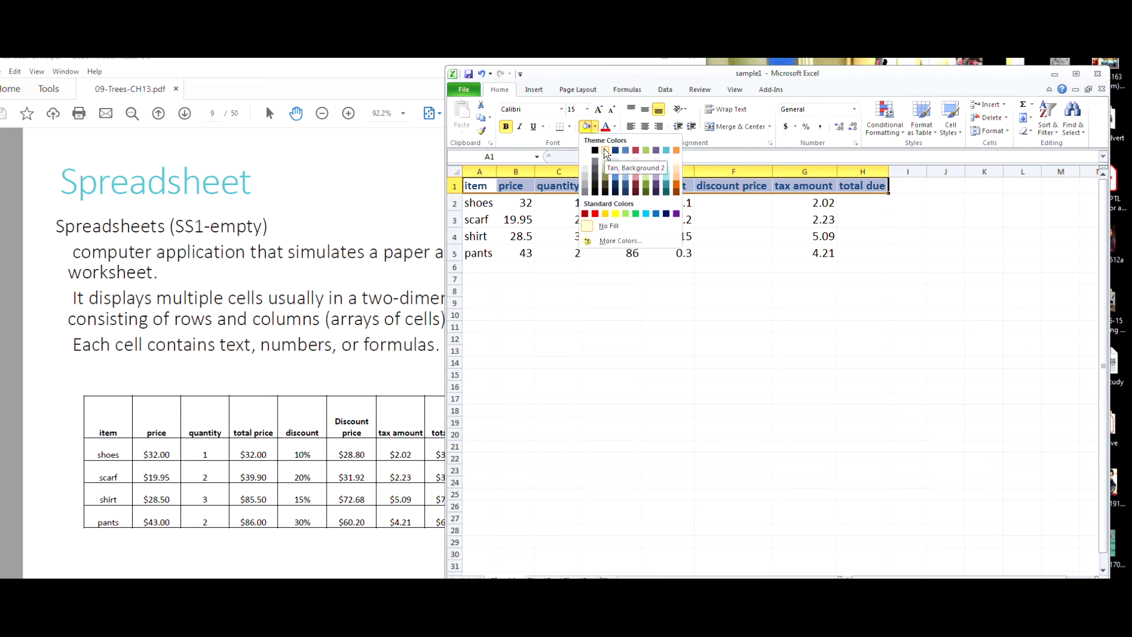
pyautogui.click(606, 151)
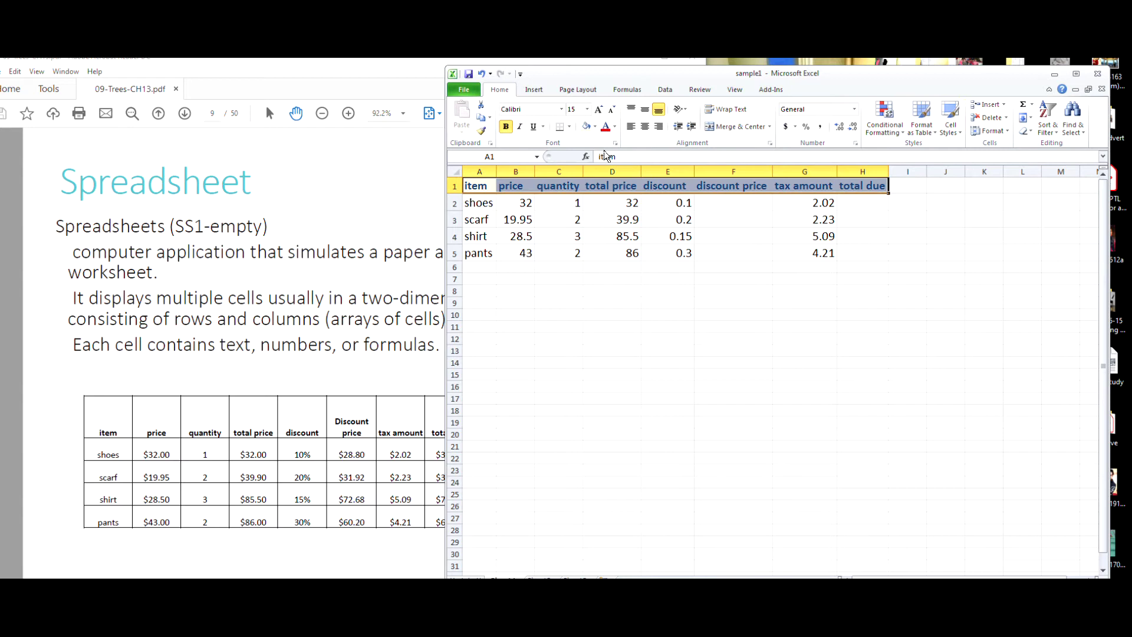
pyautogui.click(611, 361)
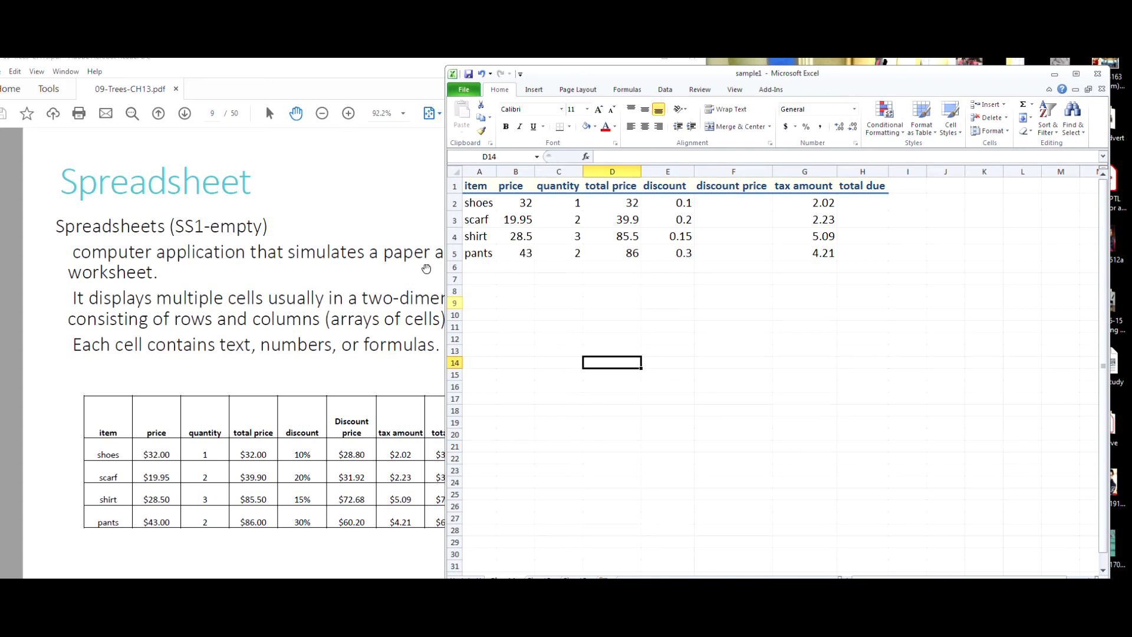
# Step: Bold and center the item names in A2:A5, with column A made slightly wider
pyautogui.moveTo(481, 203); pyautogui.dragTo(483, 253)
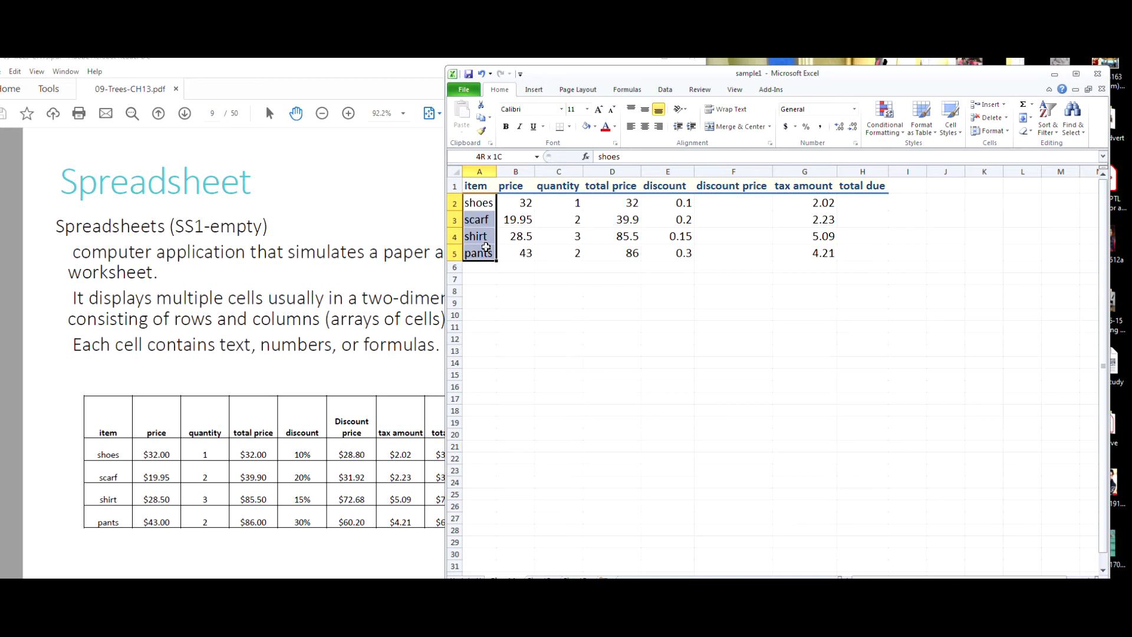
pyautogui.click(506, 129)
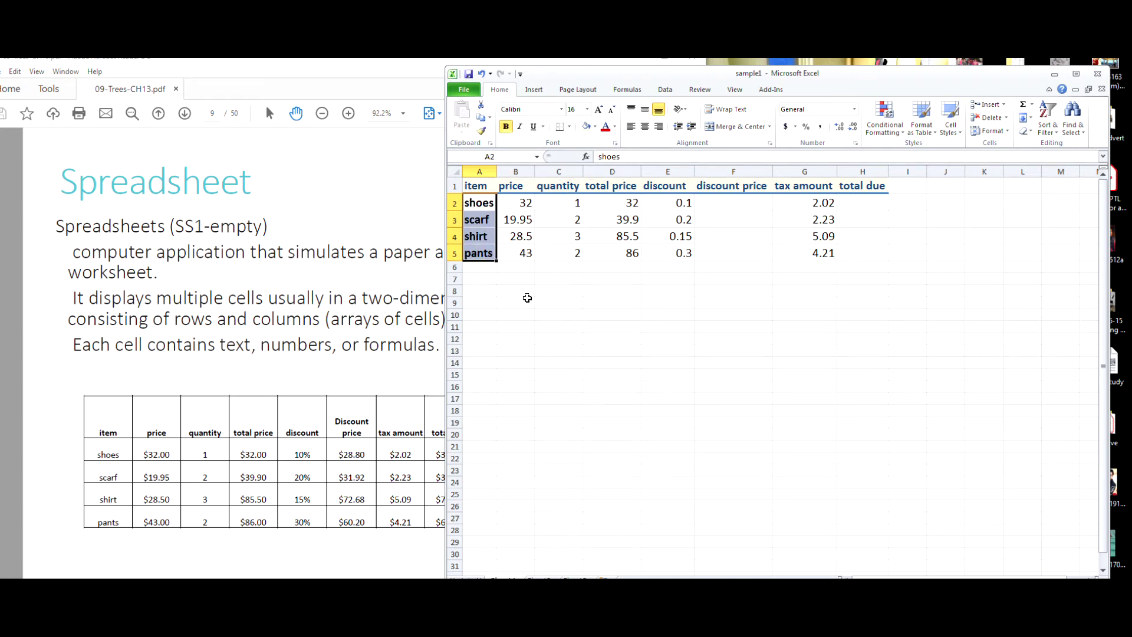
pyautogui.moveTo(496, 171); pyautogui.dragTo(512, 171)
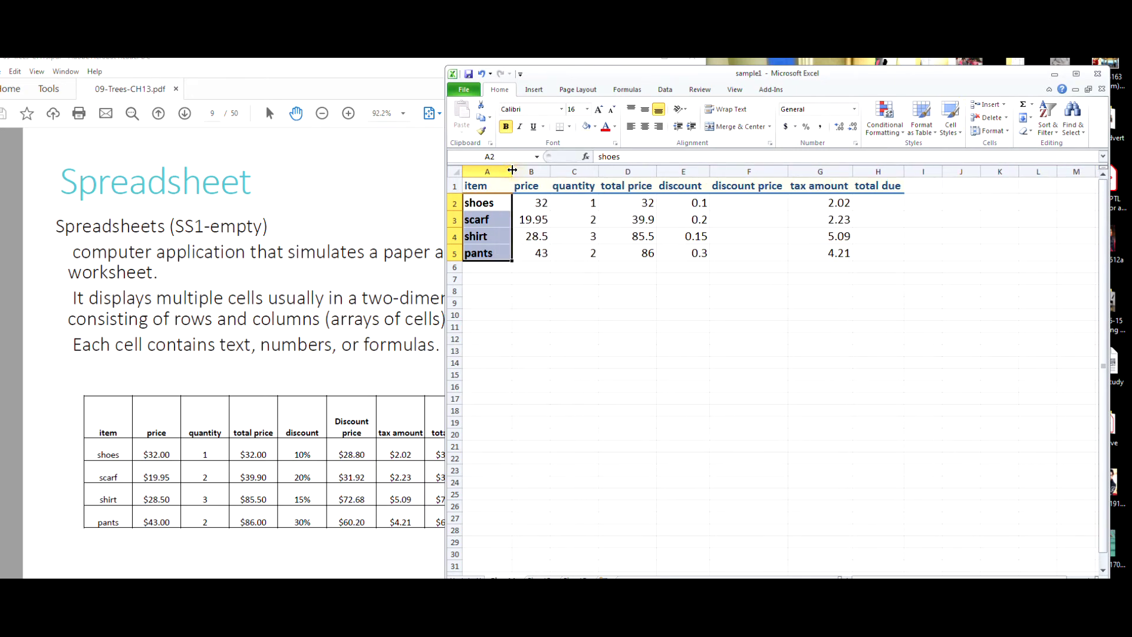
pyautogui.click(645, 127)
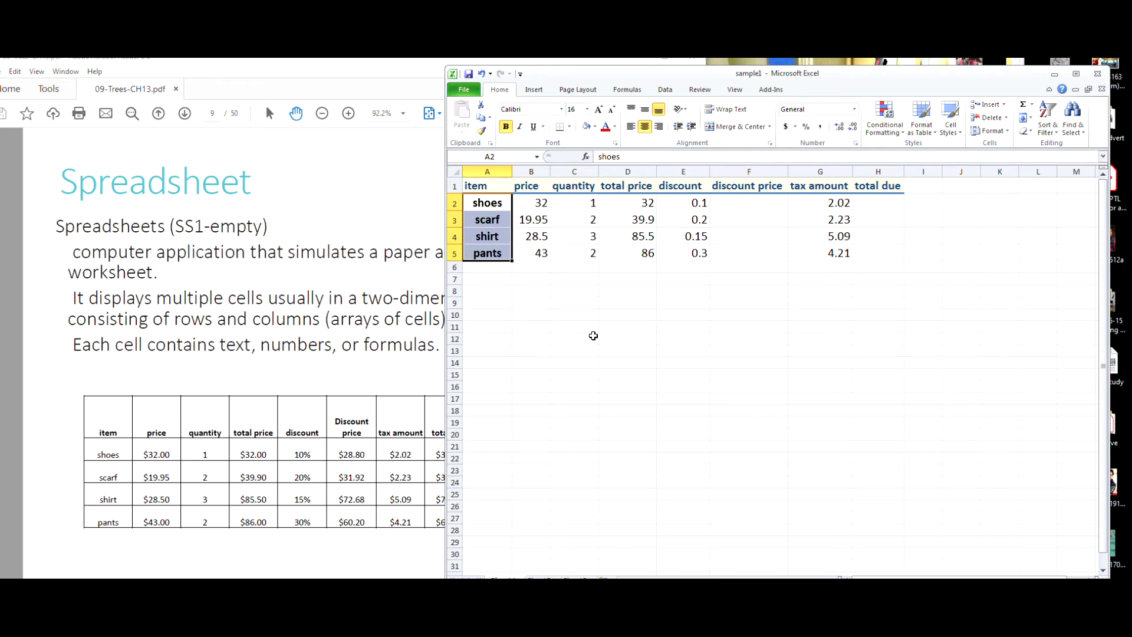
pyautogui.click(574, 408)
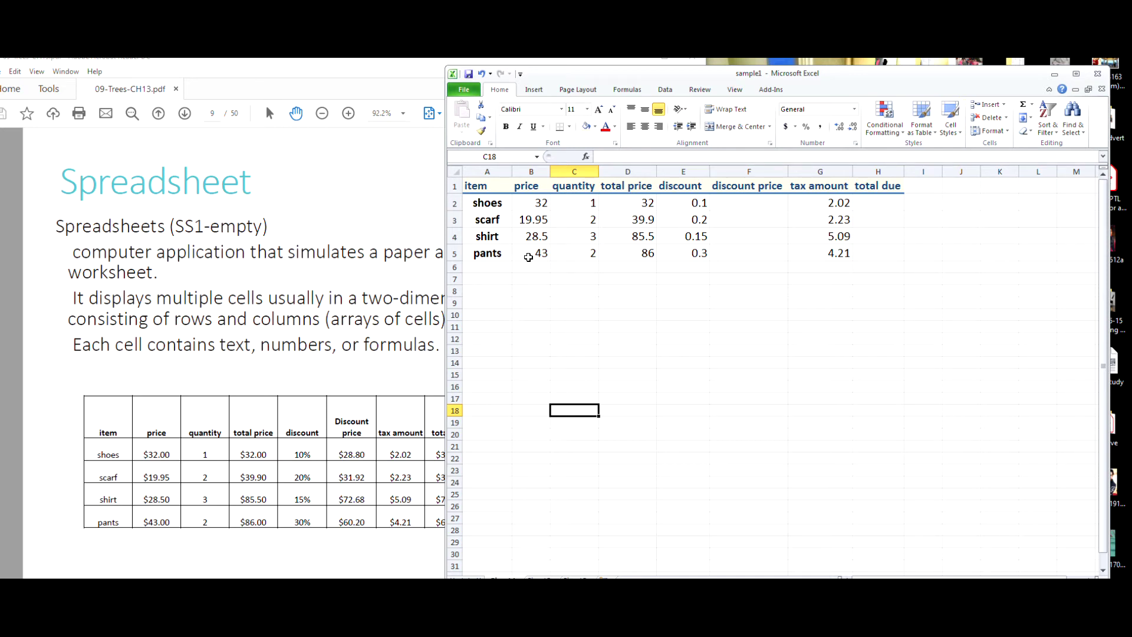
# Step: Apply the dollar accounting number format to the prices in B2:B5
pyautogui.click(531, 204)
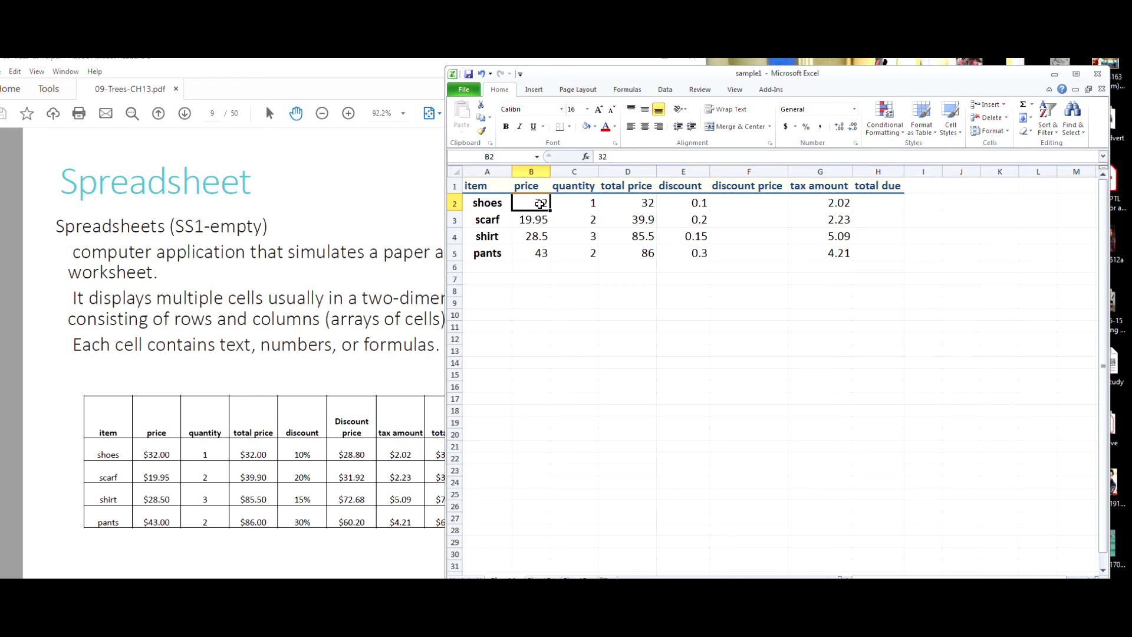
pyautogui.moveTo(541, 204); pyautogui.dragTo(543, 254)
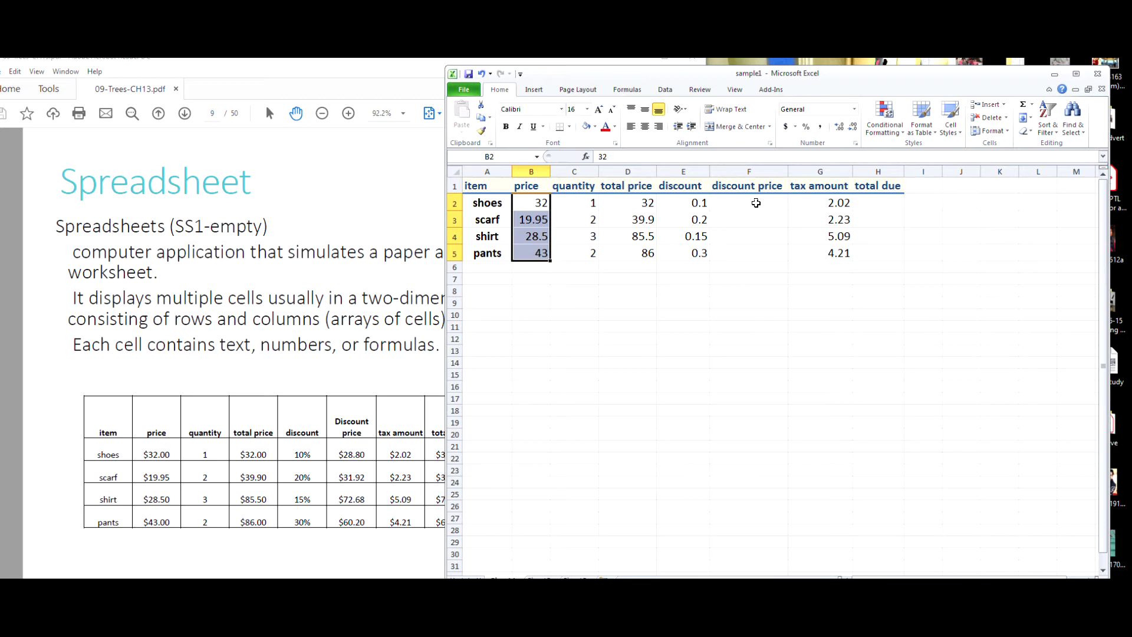
pyautogui.click(787, 127)
pyautogui.click(581, 382)
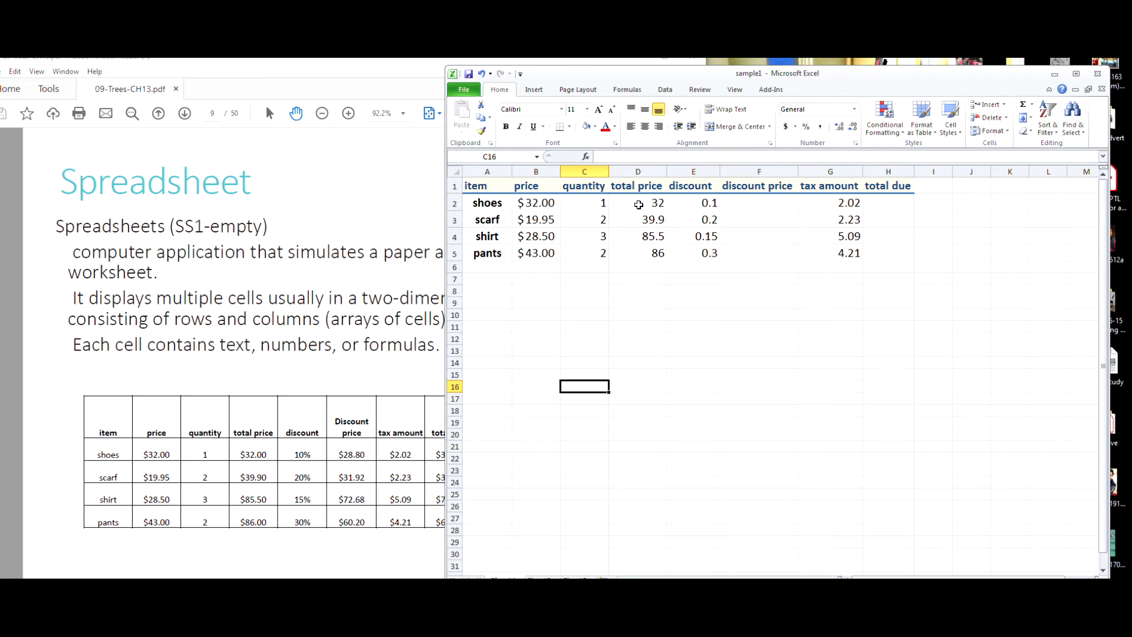
# Step: Replace the shoes' total price in D2 with the formula =B2*C2, multiplying price by quantity
pyautogui.click(639, 205)
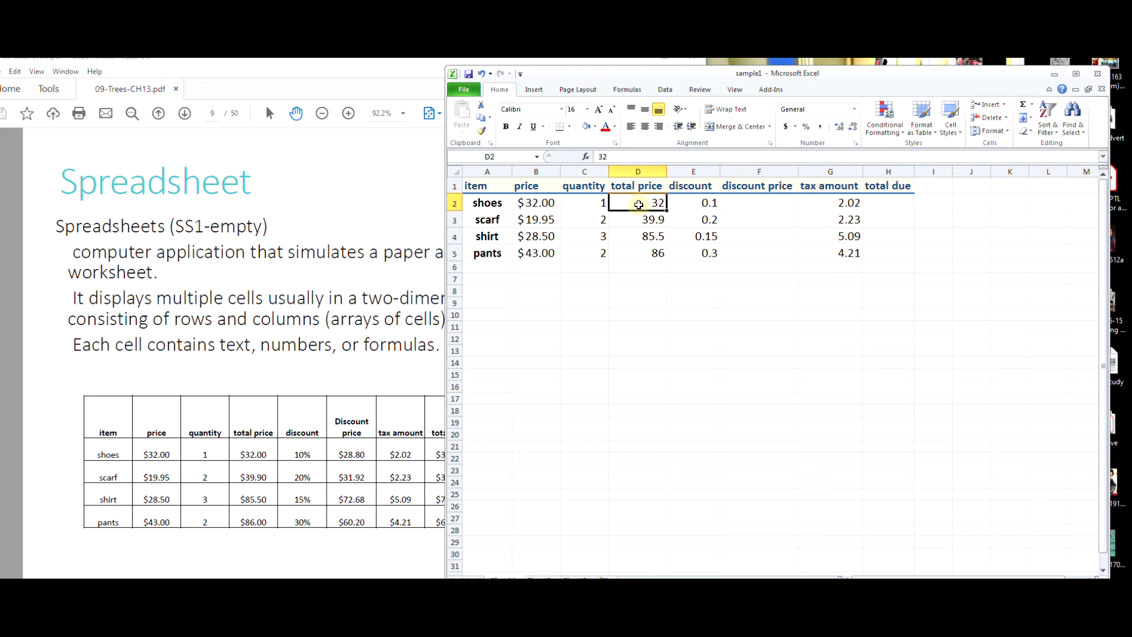
pyautogui.write('=')
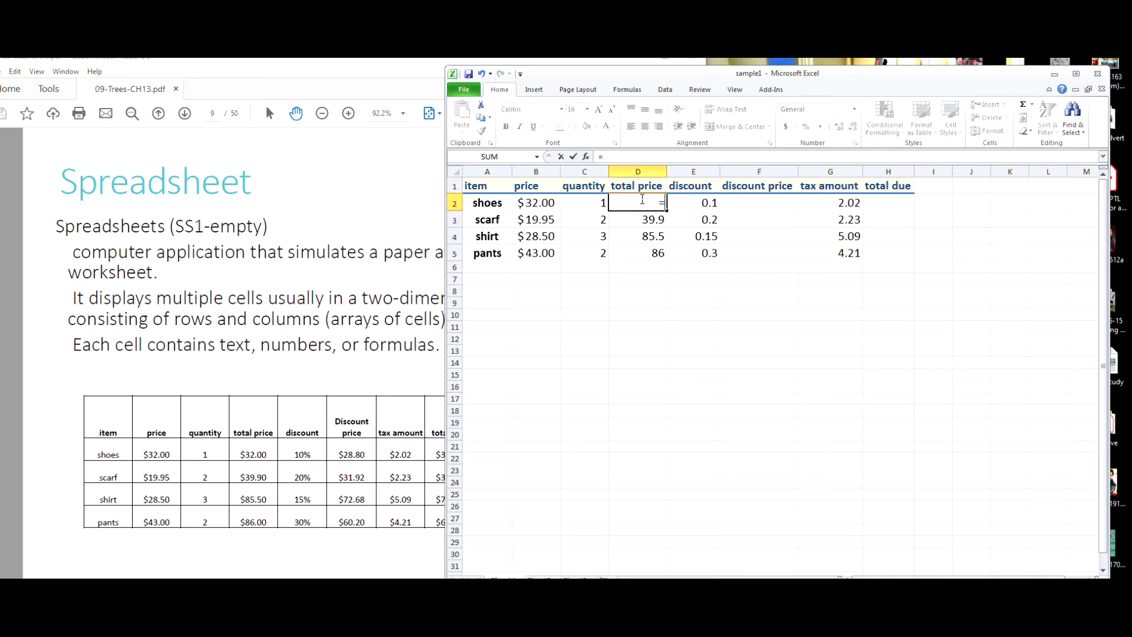
pyautogui.click(542, 203)
pyautogui.write('*')
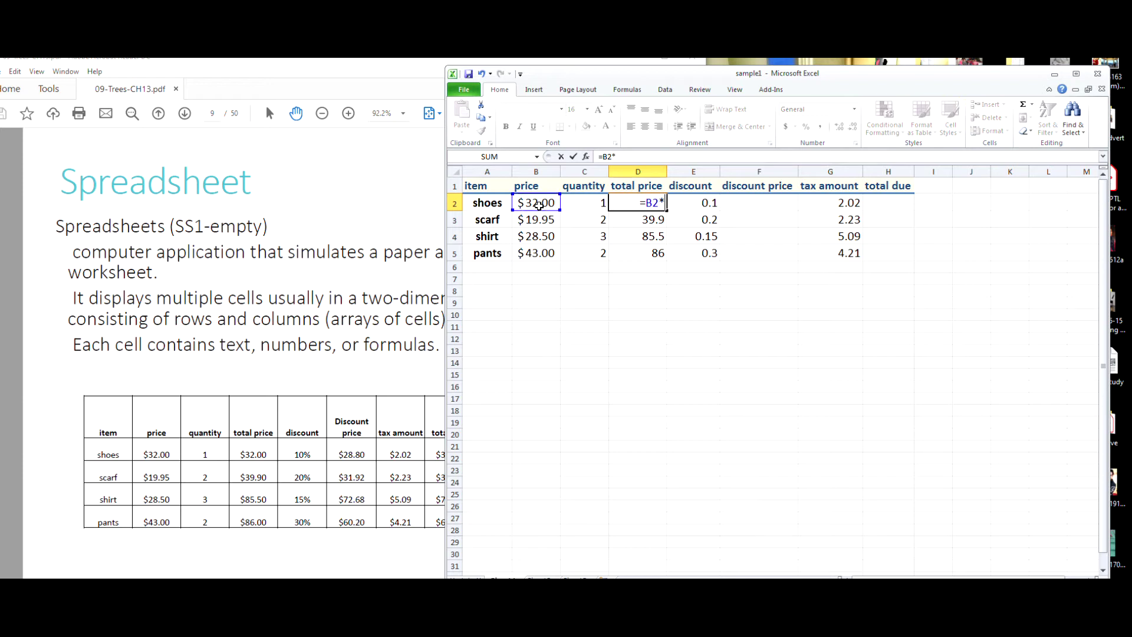
pyautogui.click(590, 203)
pyautogui.press('Return')
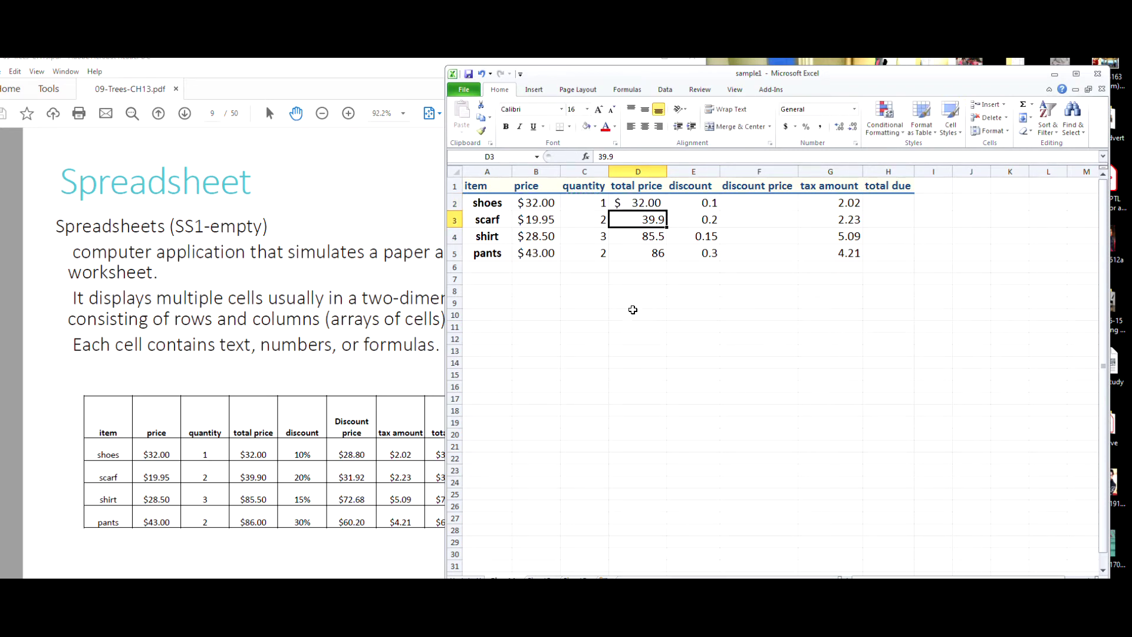
# Step: Copy the total price formula from D2 down through D5 for the remaining items
pyautogui.click(643, 202)
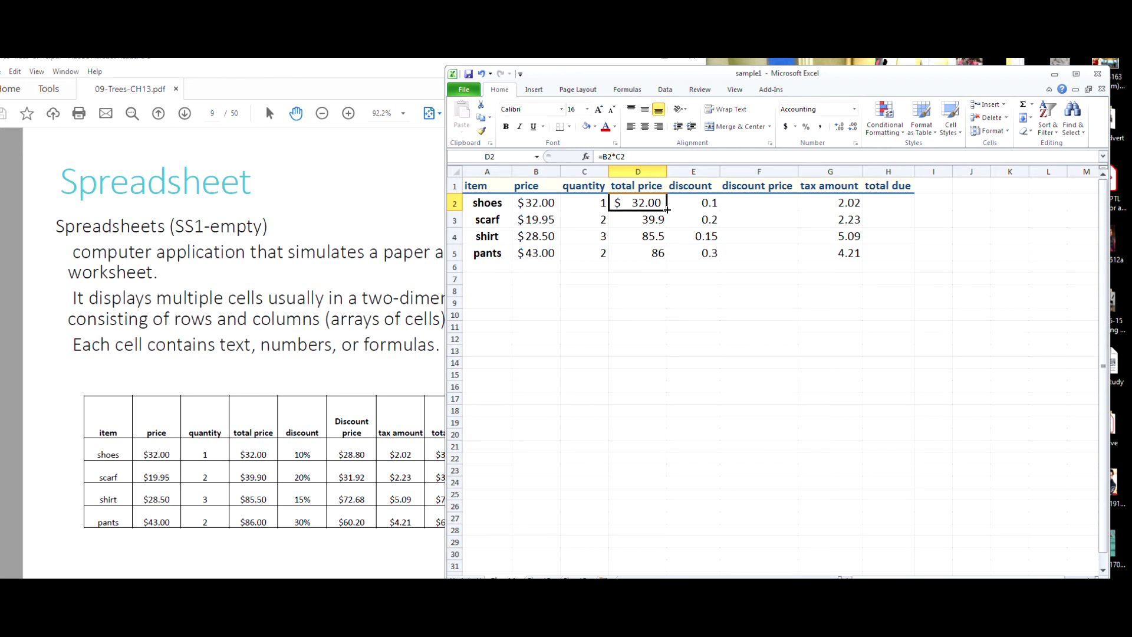
pyautogui.moveTo(665, 220); pyautogui.dragTo(667, 259)
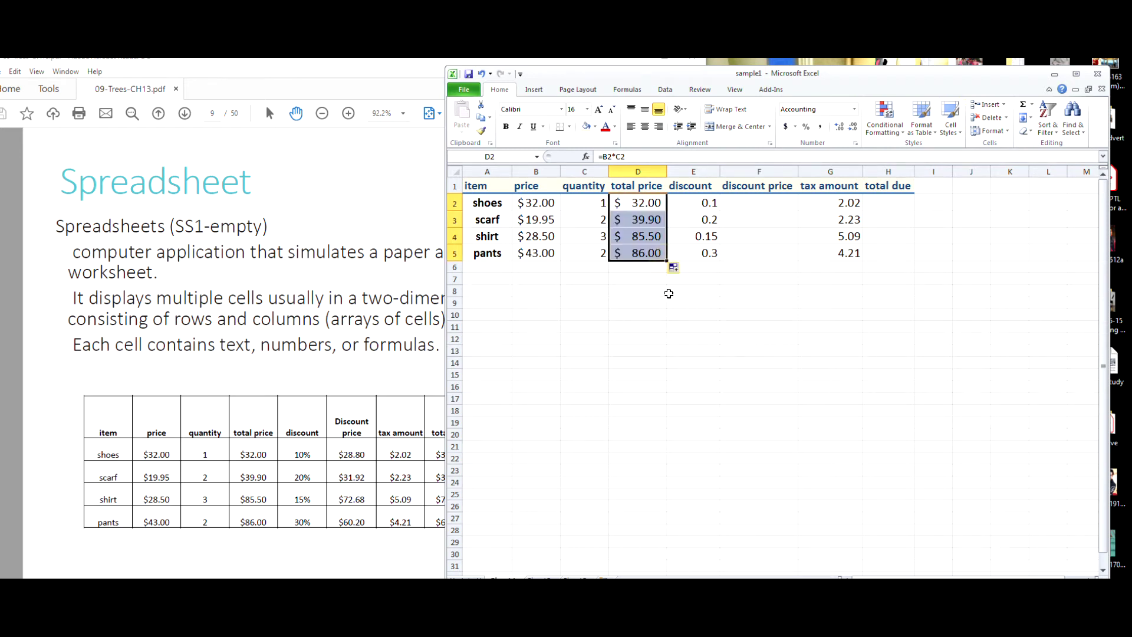
pyautogui.click(646, 291)
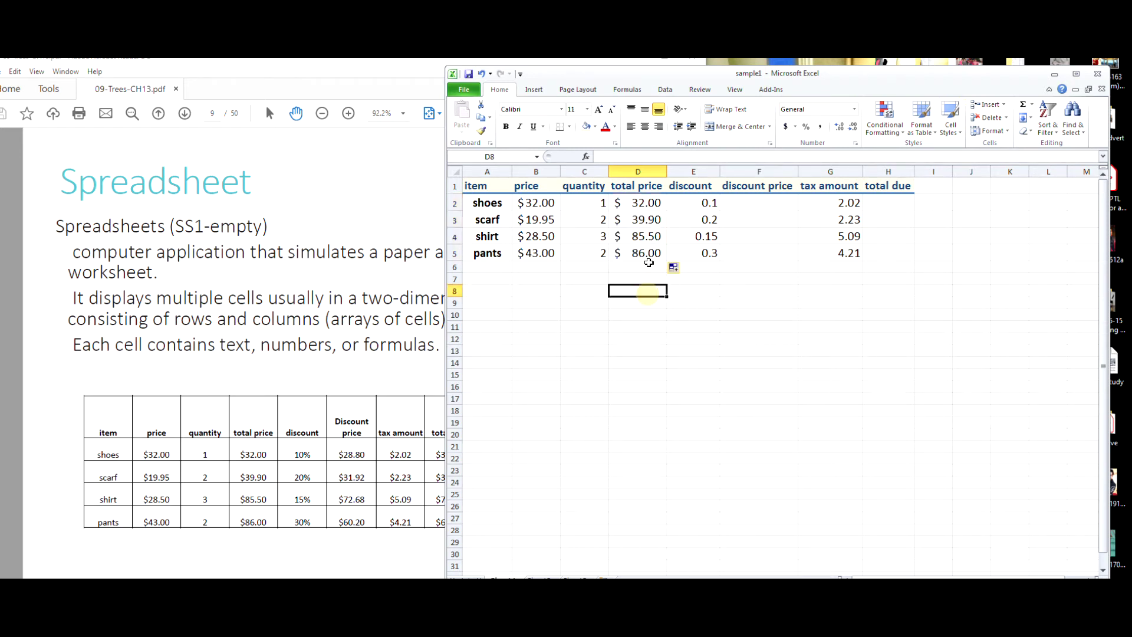
# Step: Examine how the cell references adjust in the total price formulas in D2:D5
pyautogui.click(632, 218)
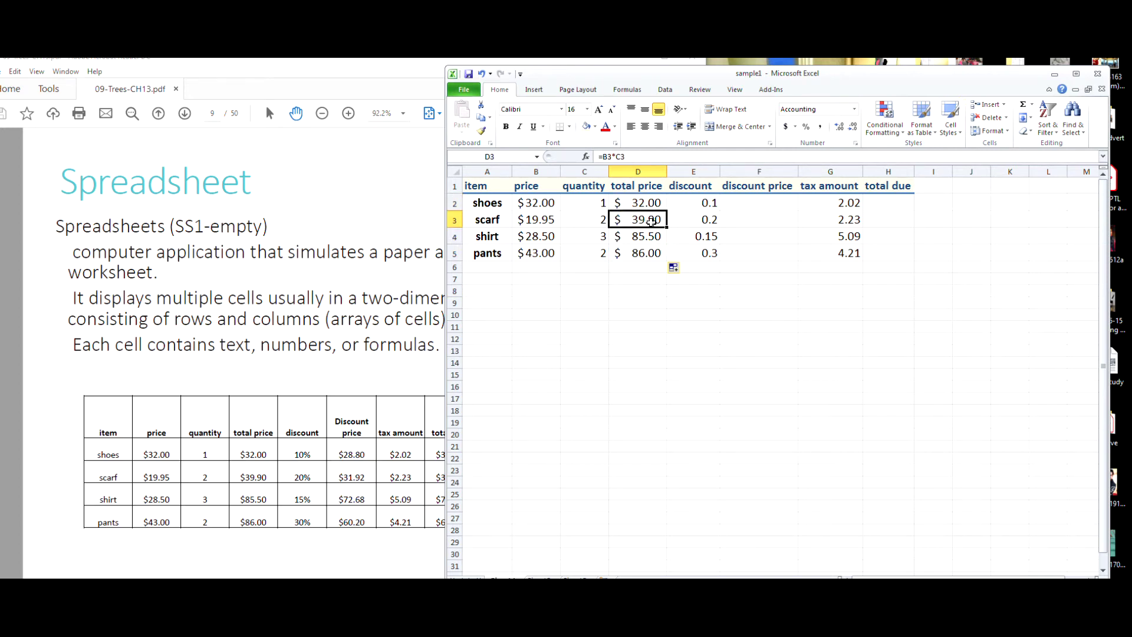
pyautogui.click(641, 237)
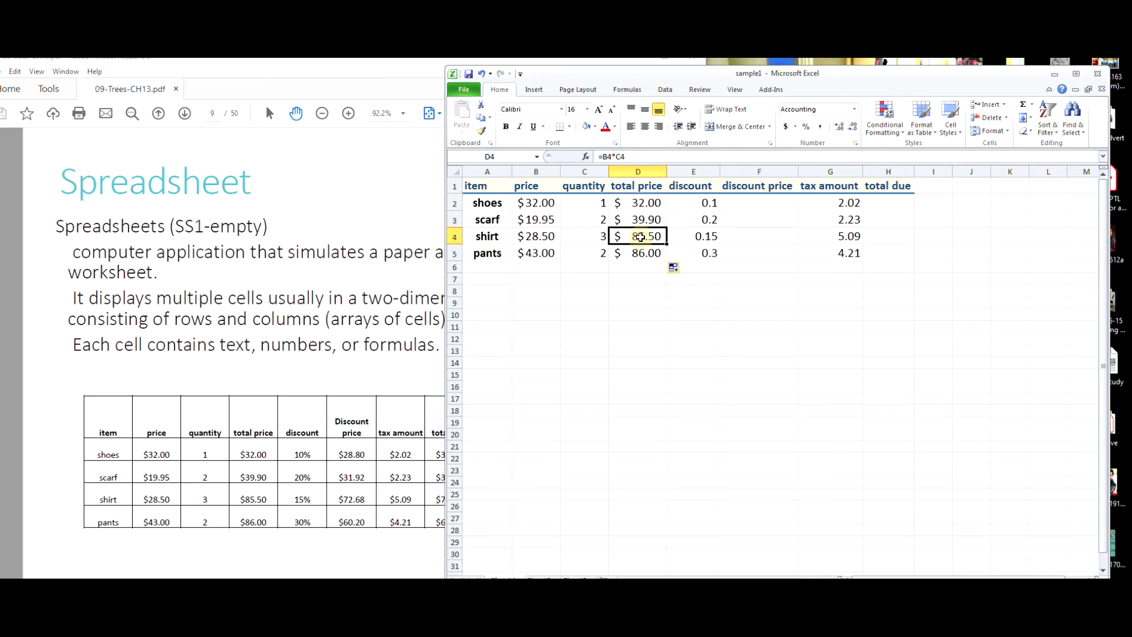
pyautogui.click(642, 216)
pyautogui.click(641, 201)
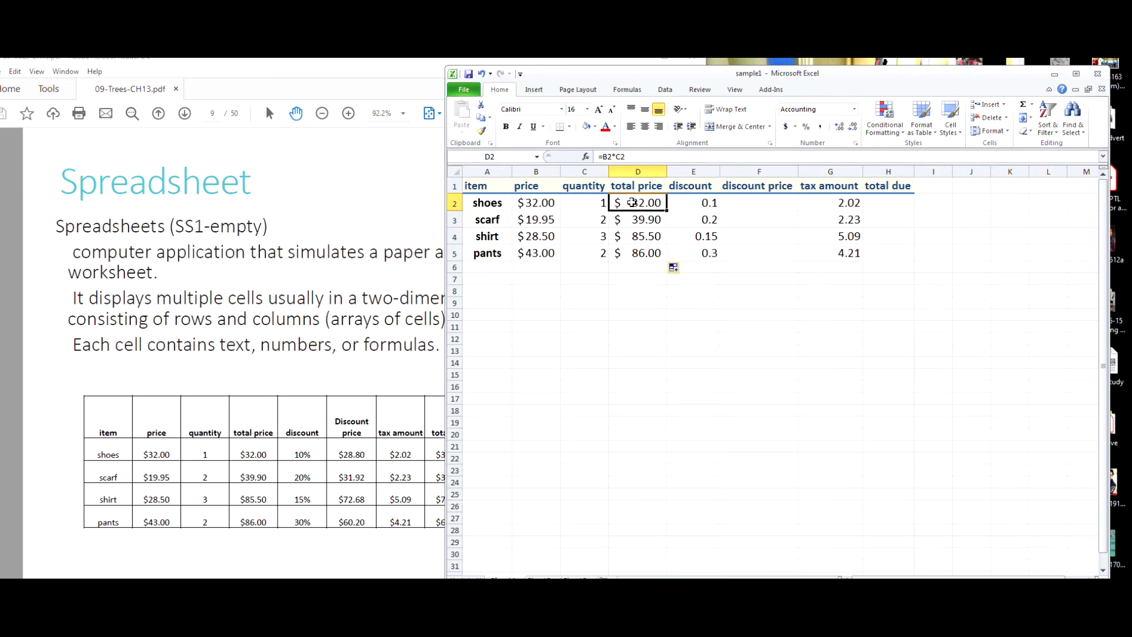
pyautogui.click(655, 219)
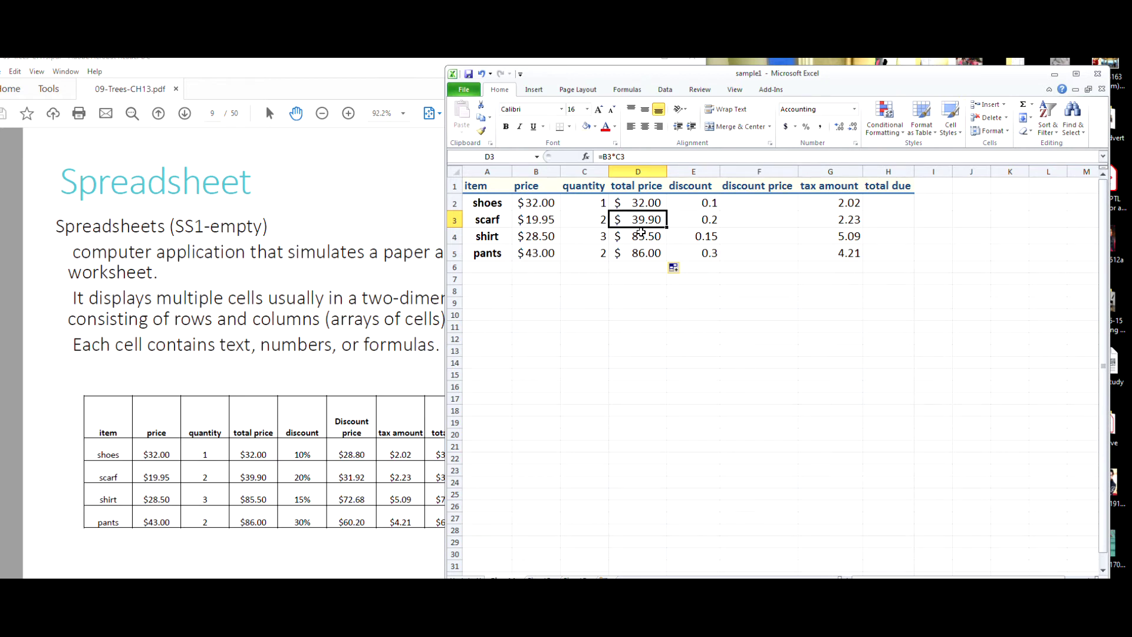
pyautogui.click(641, 235)
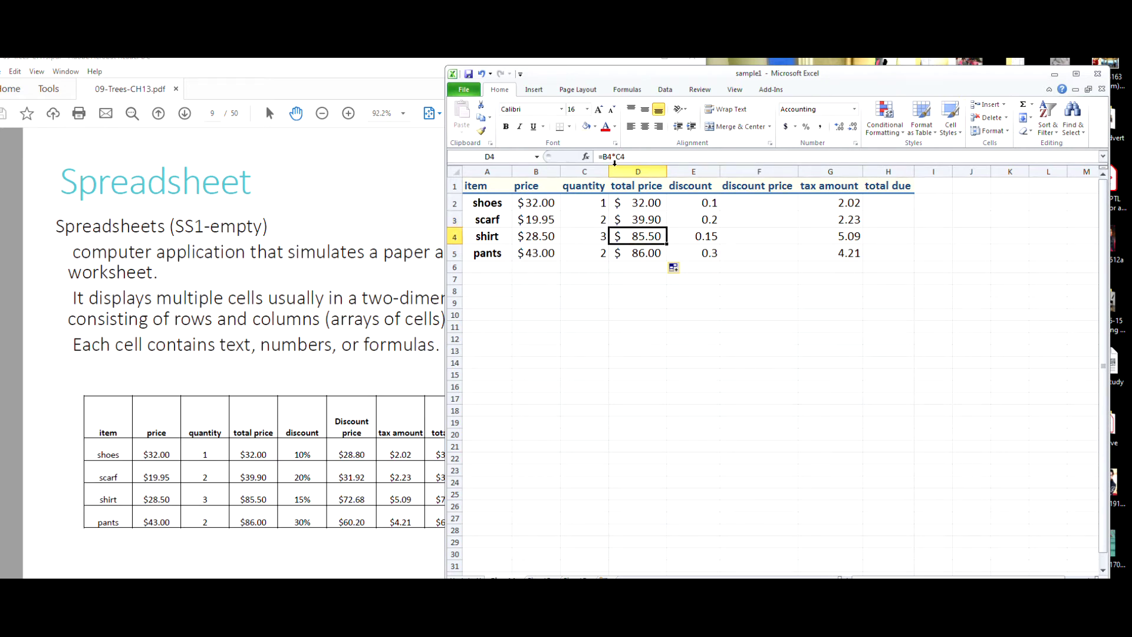
pyautogui.click(641, 251)
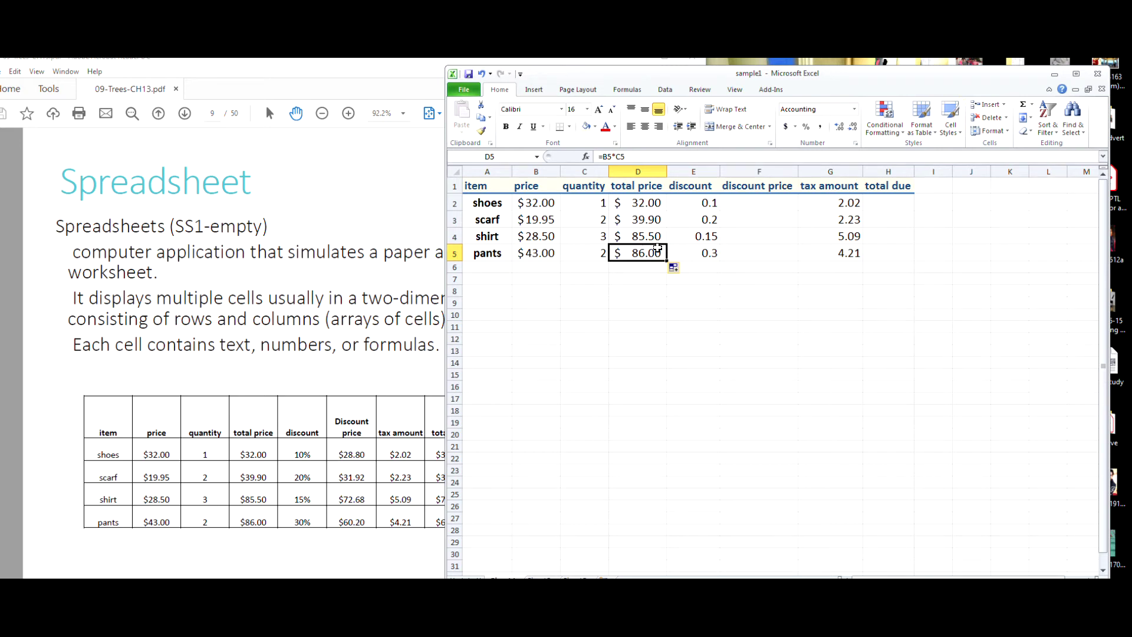
# Step: Format the discount values in E2:E5 as percentages
pyautogui.moveTo(694, 203); pyautogui.dragTo(702, 251)
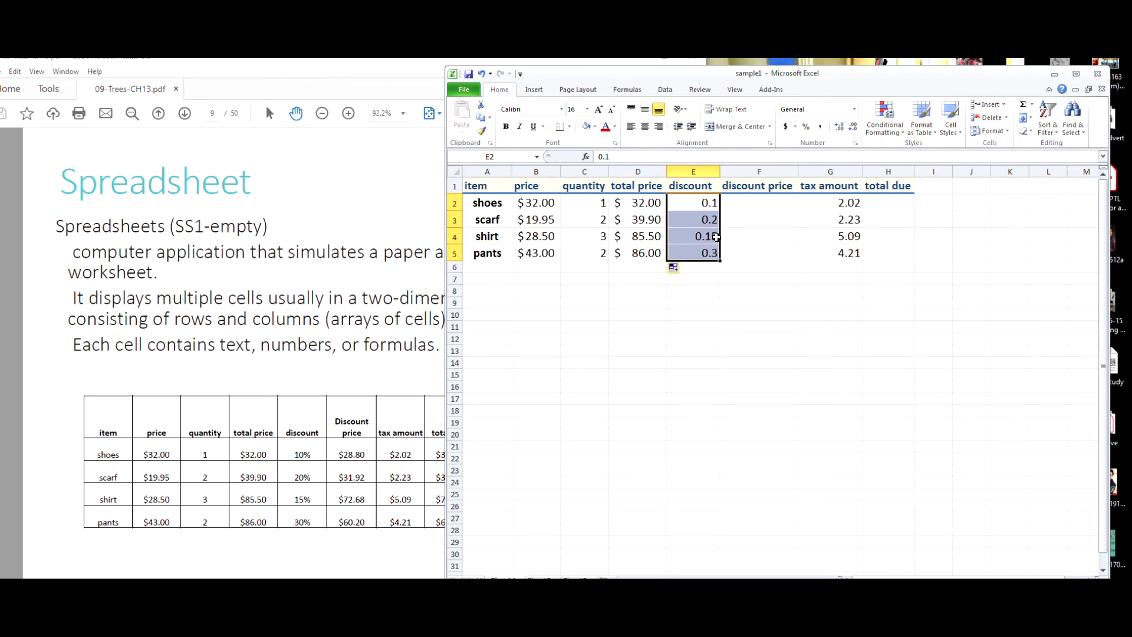
pyautogui.click(808, 126)
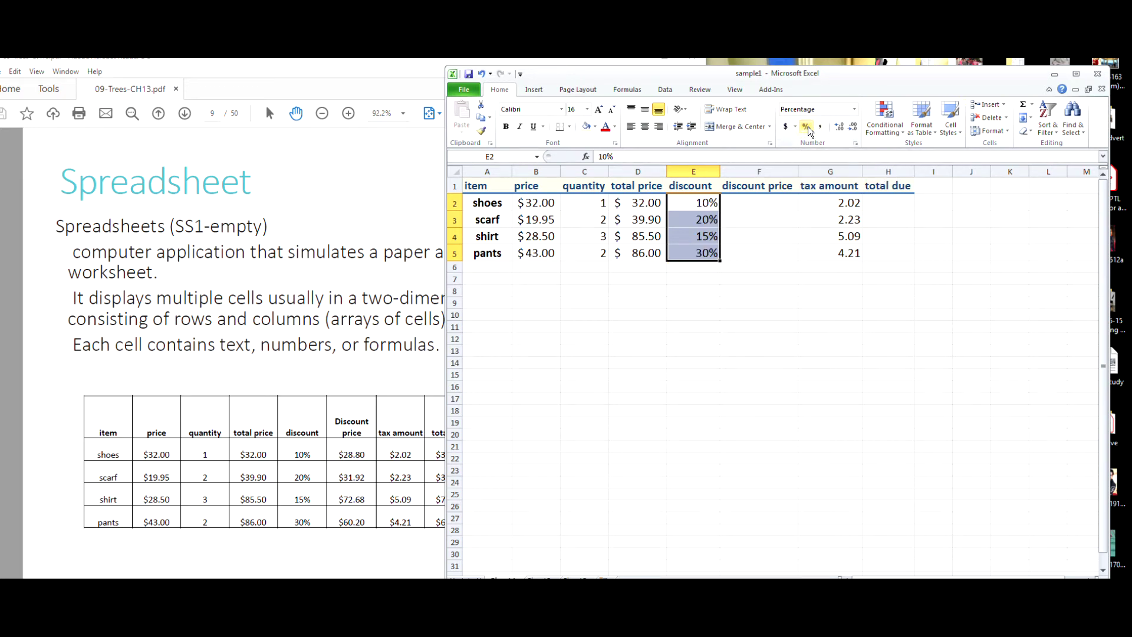
pyautogui.click(721, 306)
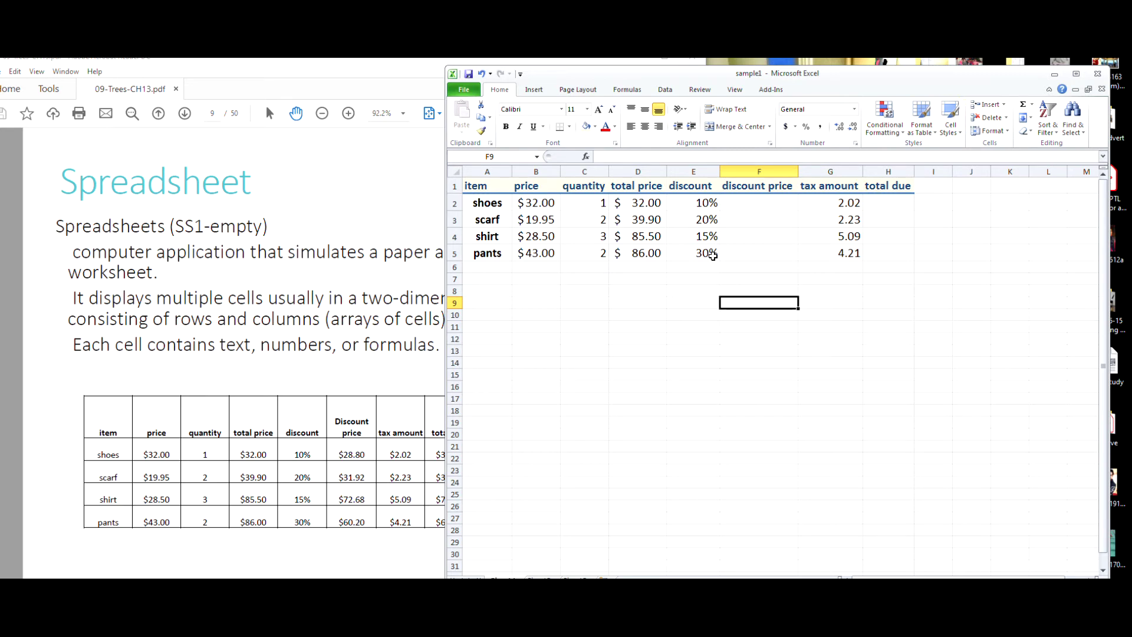
# Step: Enter the formula =D2-D2*E2 in F2 to calculate the shoes' discount price
pyautogui.click(748, 202)
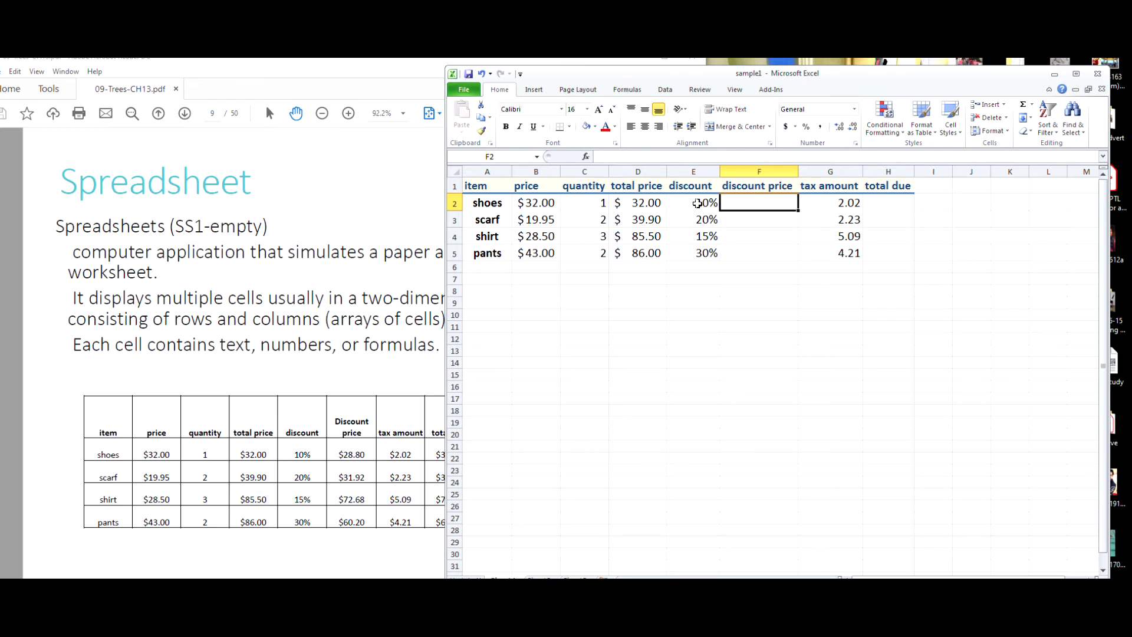
pyautogui.write('=')
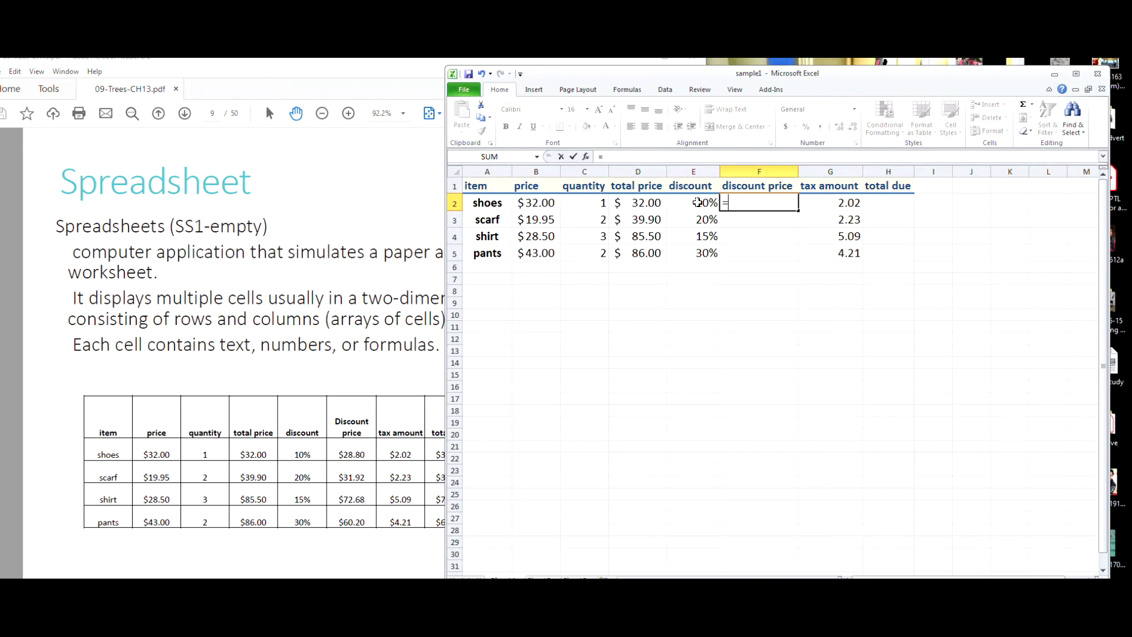
pyautogui.click(640, 203)
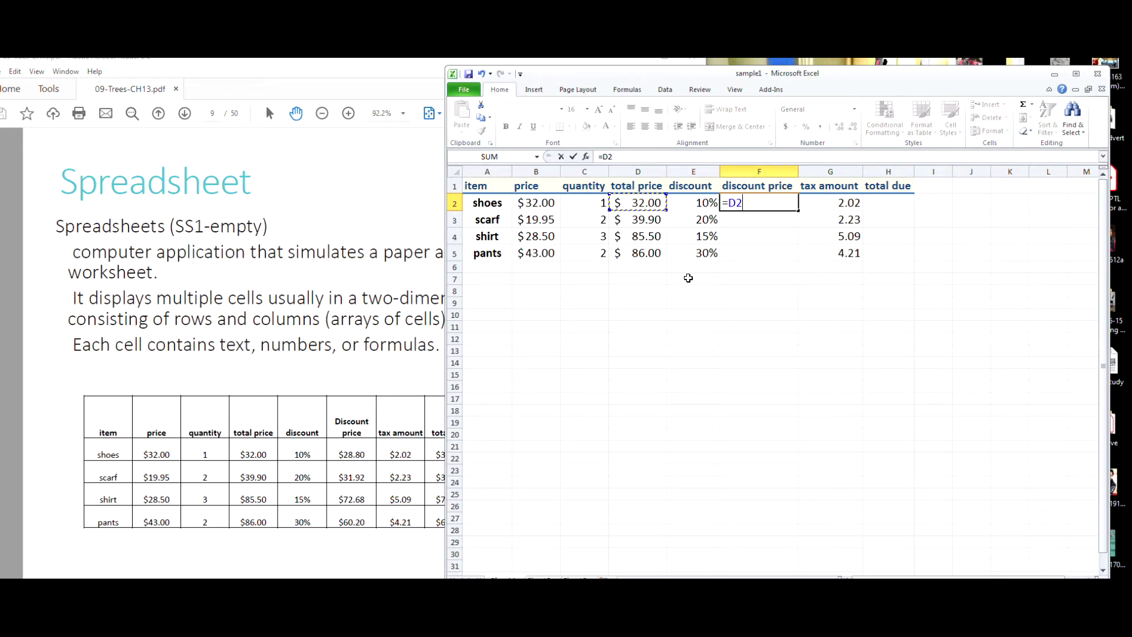
pyautogui.write('-')
pyautogui.click(641, 203)
pyautogui.write('*')
pyautogui.click(703, 204)
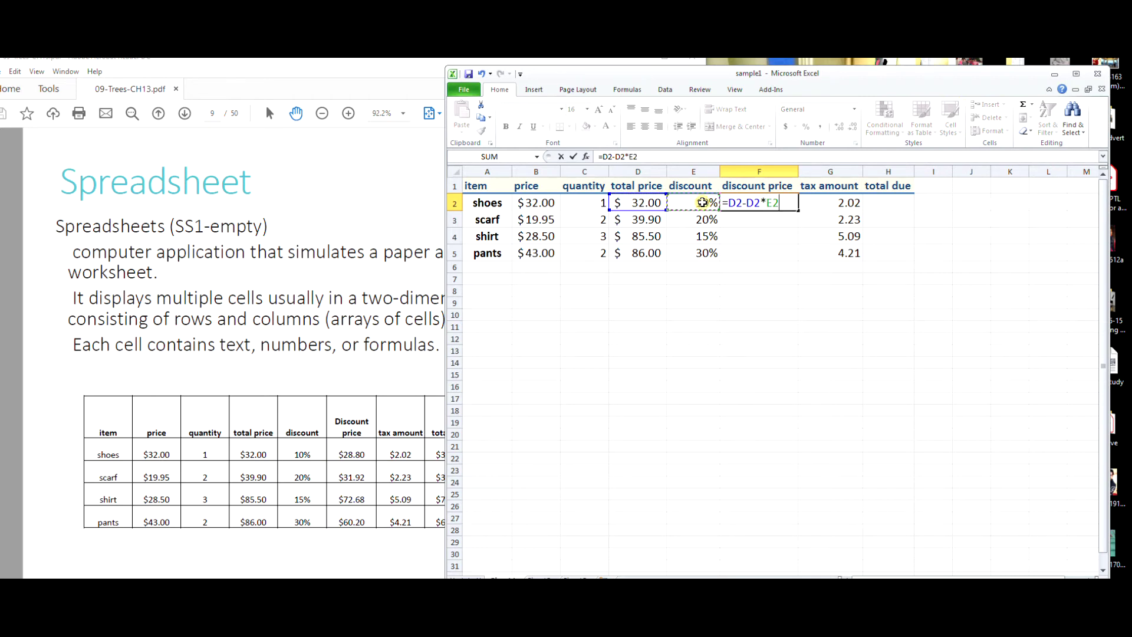
pyautogui.press('Return')
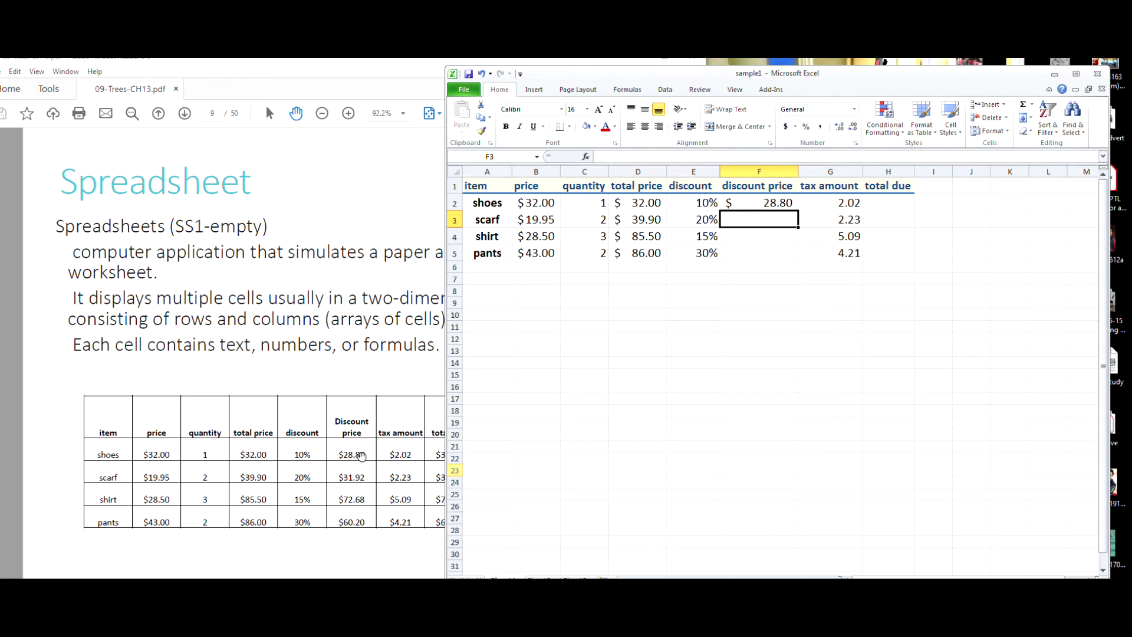
# Step: Copy the discount price formula from F2 down through F5
pyautogui.click(761, 206)
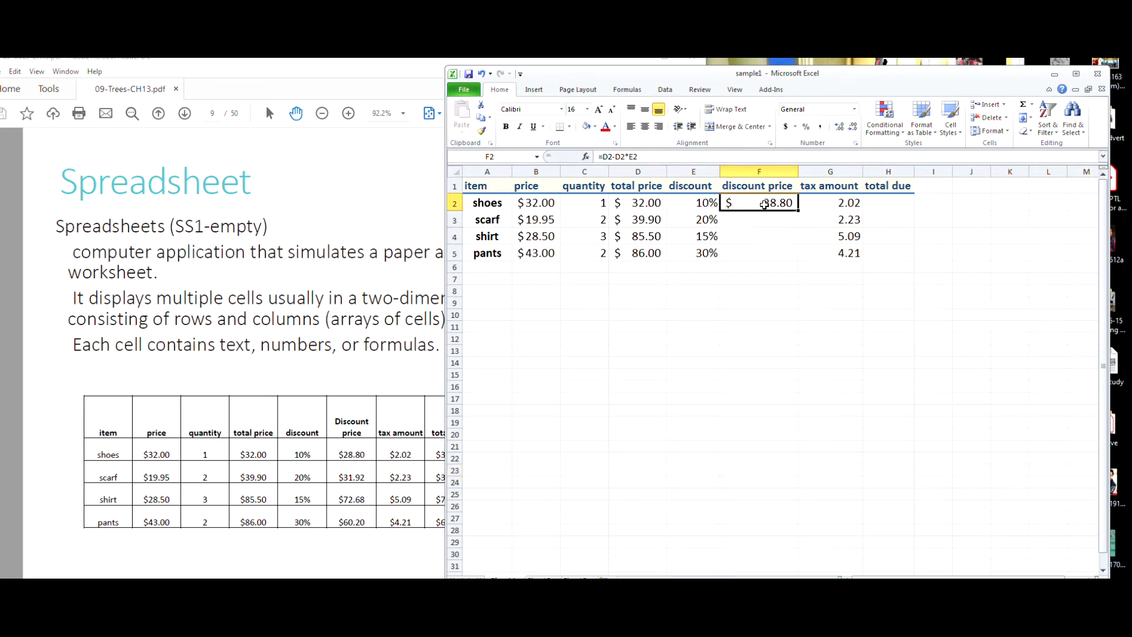
pyautogui.moveTo(798, 211); pyautogui.dragTo(800, 262)
pyautogui.click(756, 316)
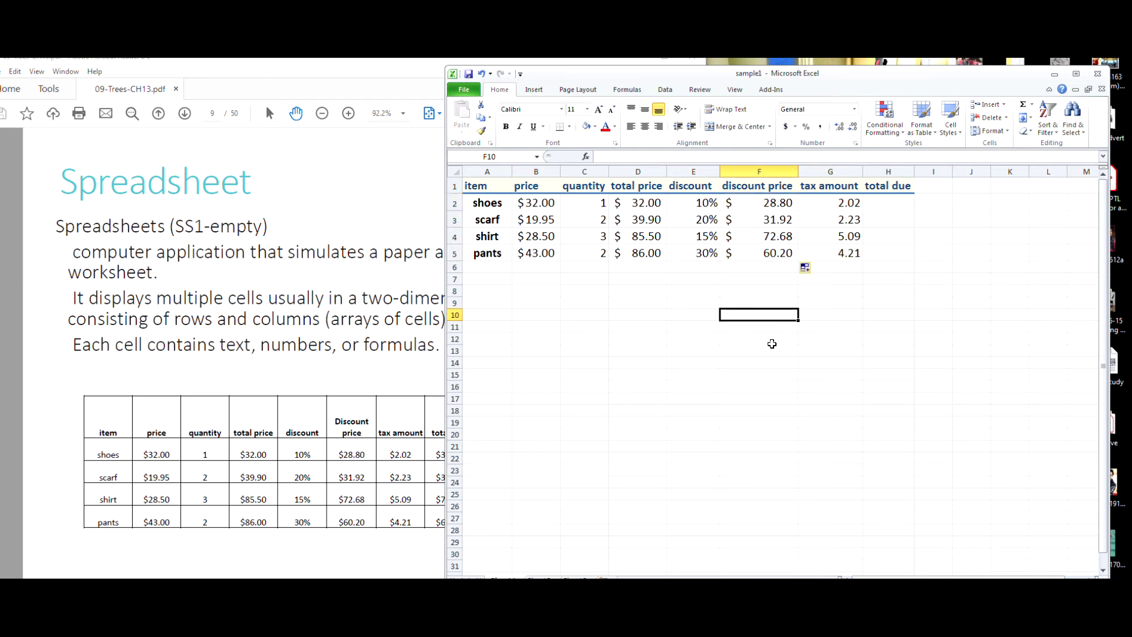
# Step: Examine the copied discount price formulas in F3:F5, leaving them unedited
pyautogui.click(770, 219)
pyautogui.click(769, 234)
pyautogui.click(771, 253)
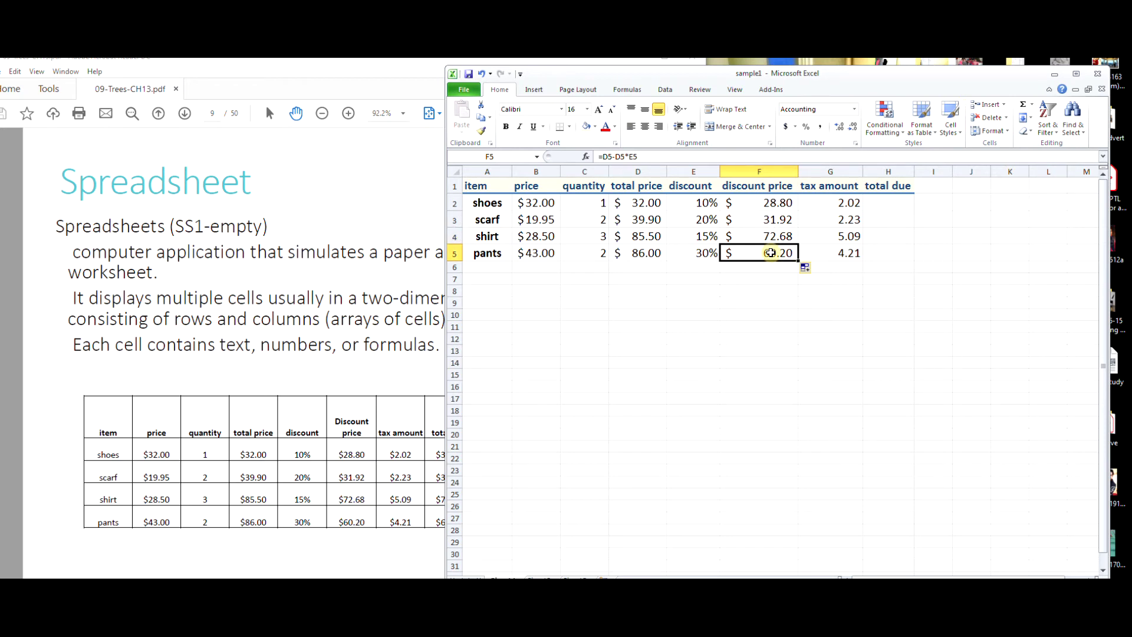
pyautogui.click(764, 219)
pyautogui.click(771, 235)
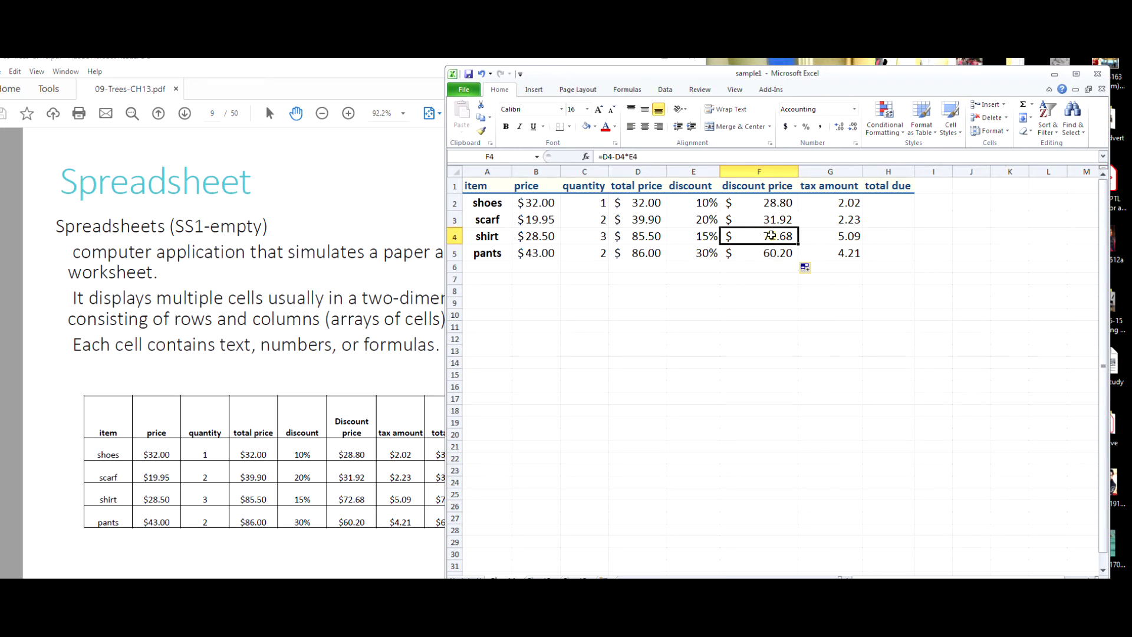
pyautogui.click(777, 254)
pyautogui.doubleClick(768, 220)
pyautogui.click(789, 280)
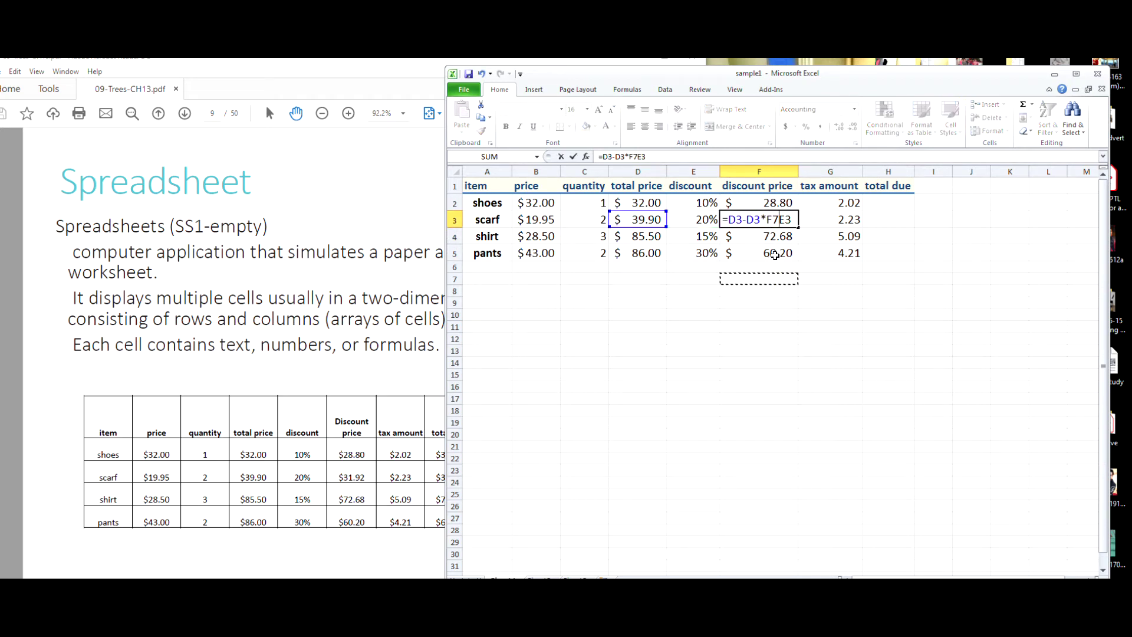
pyautogui.press('Escape')
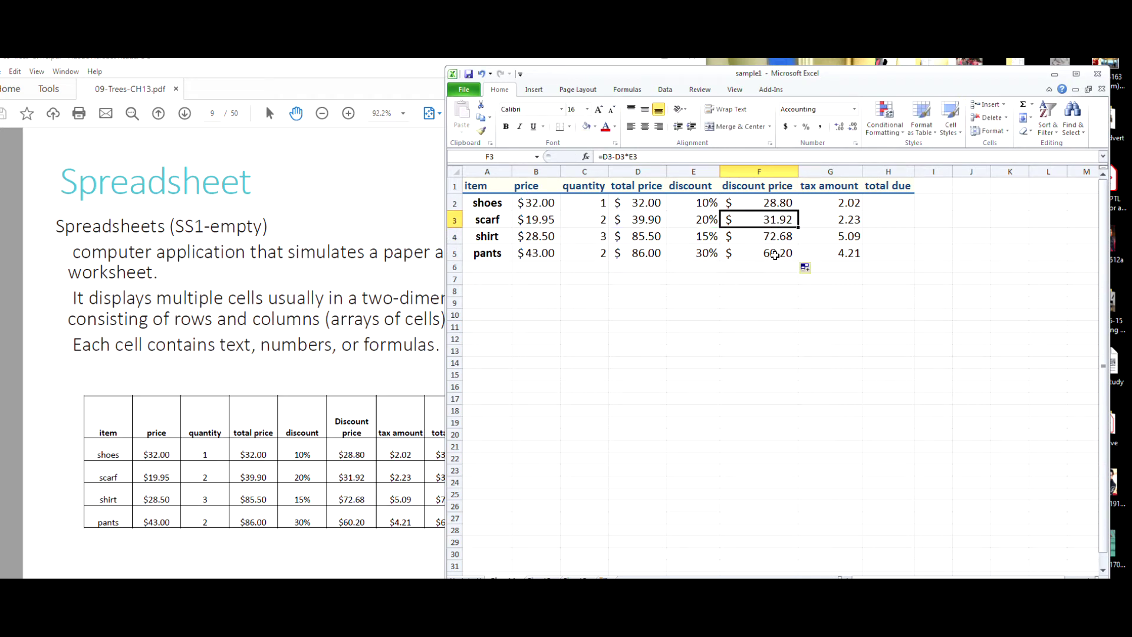
pyautogui.click(764, 300)
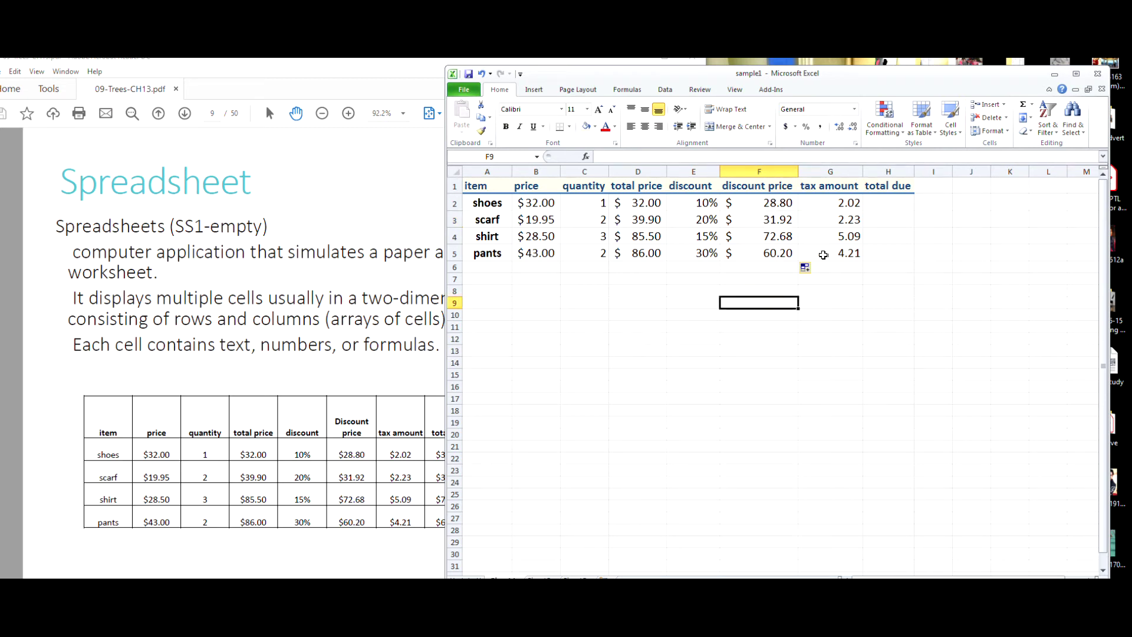
# Step: Work out the tax rate in the spare cell J2 with the formula =G2/F2, tax amount divided by discount price
pyautogui.click(823, 203)
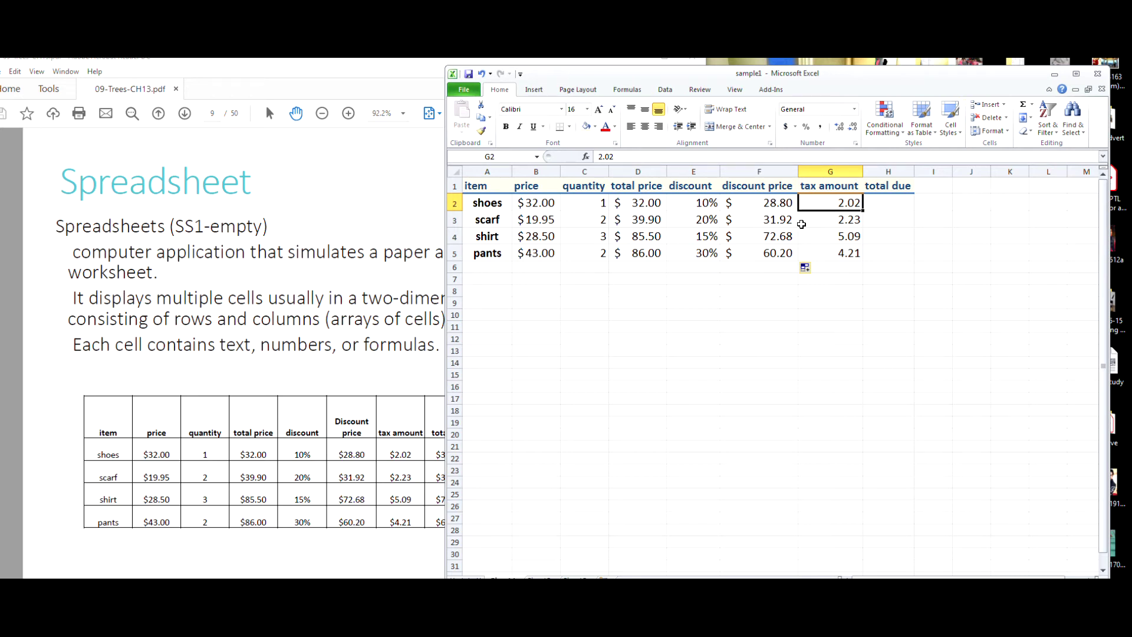
pyautogui.click(824, 187)
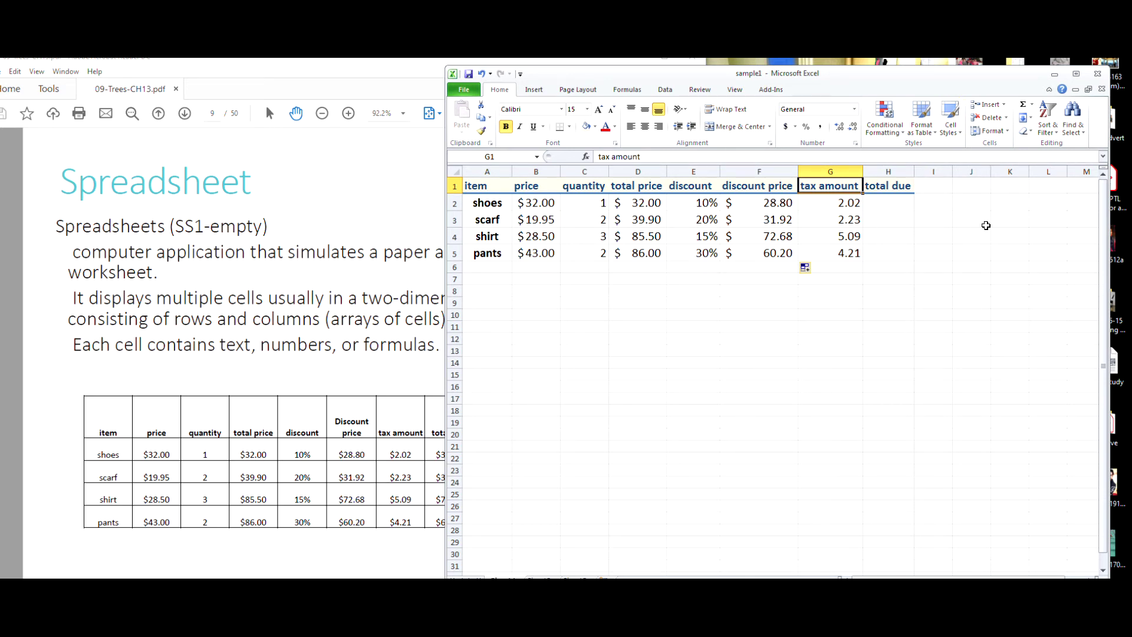
pyautogui.click(973, 204)
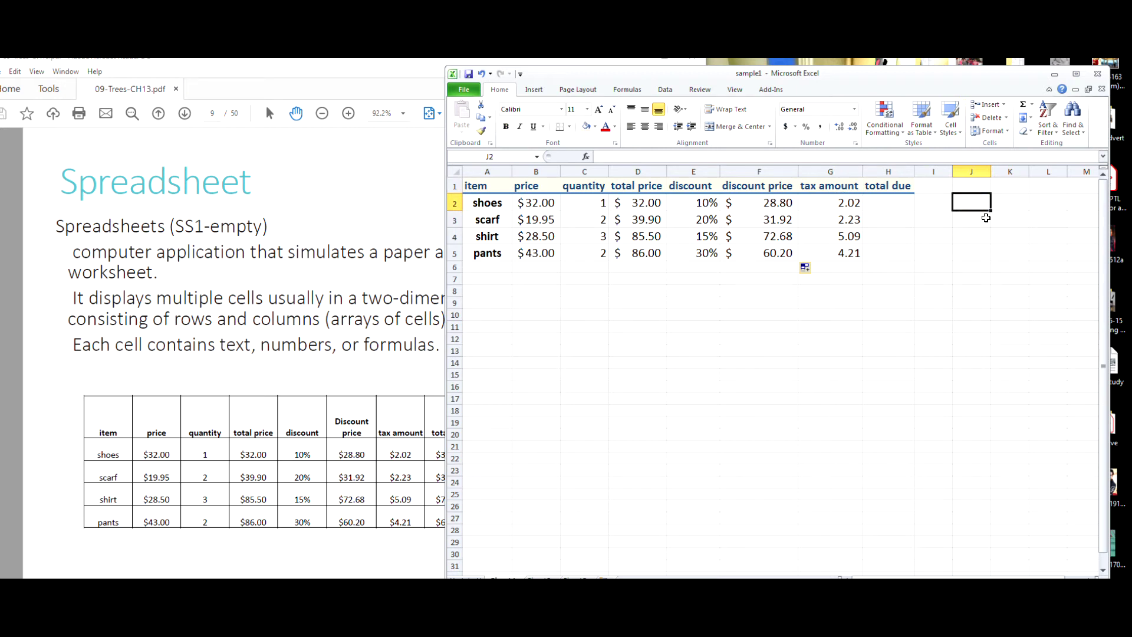
pyautogui.write('=')
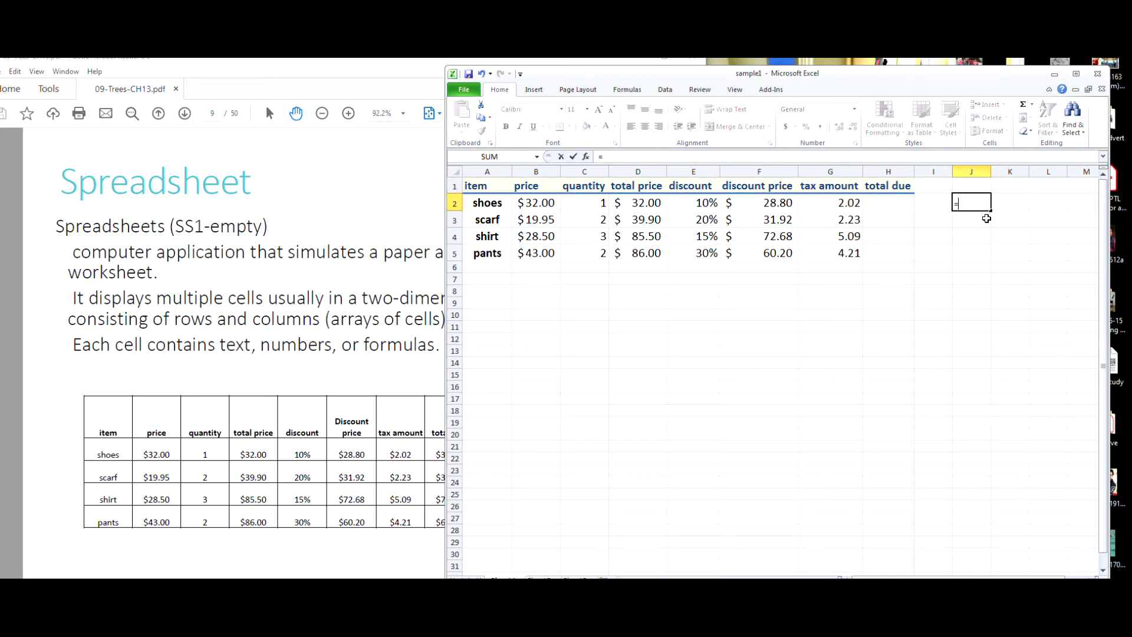
pyautogui.click(849, 205)
pyautogui.write('/')
pyautogui.click(769, 203)
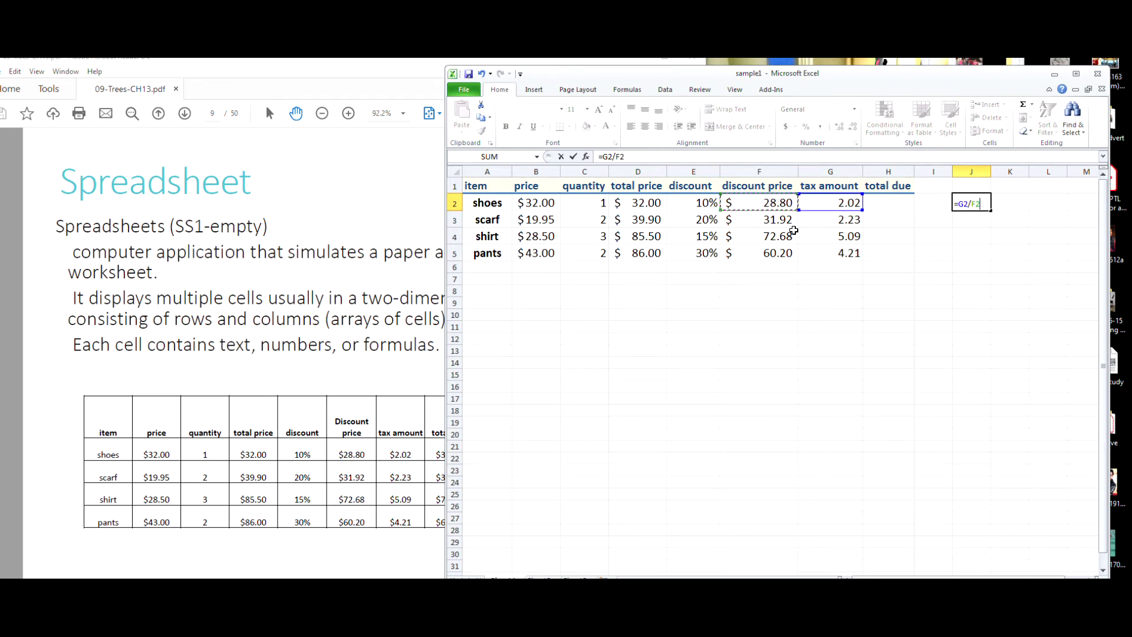
pyautogui.press('Return')
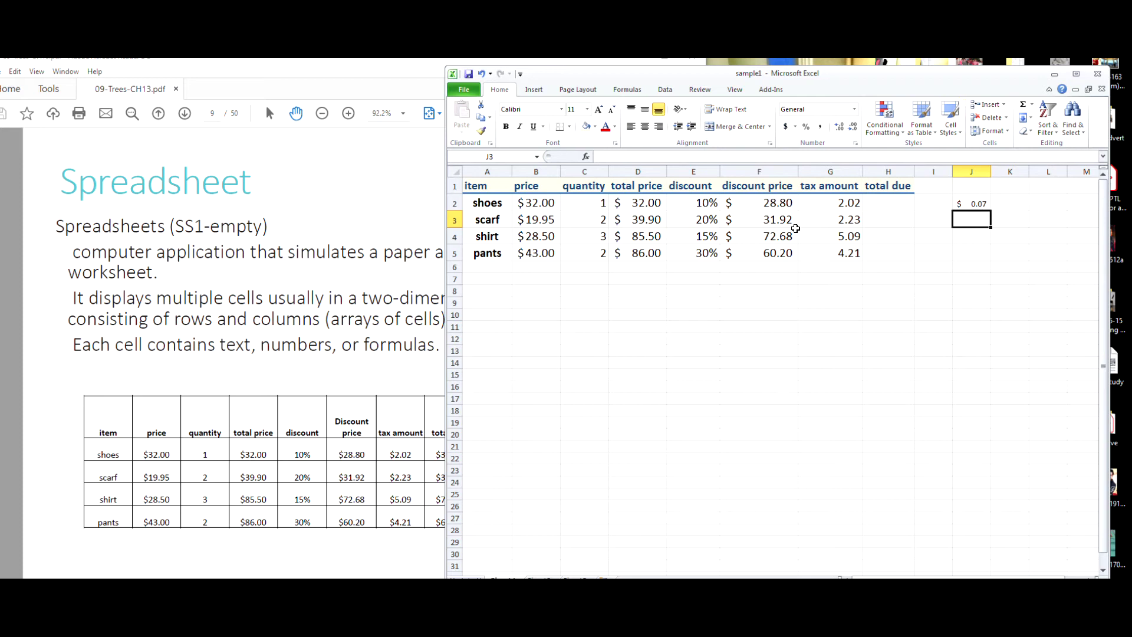
# Step: Format the tax rate in J2 as a percentage
pyautogui.click(979, 205)
pyautogui.click(806, 127)
pyautogui.click(965, 223)
pyautogui.click(982, 203)
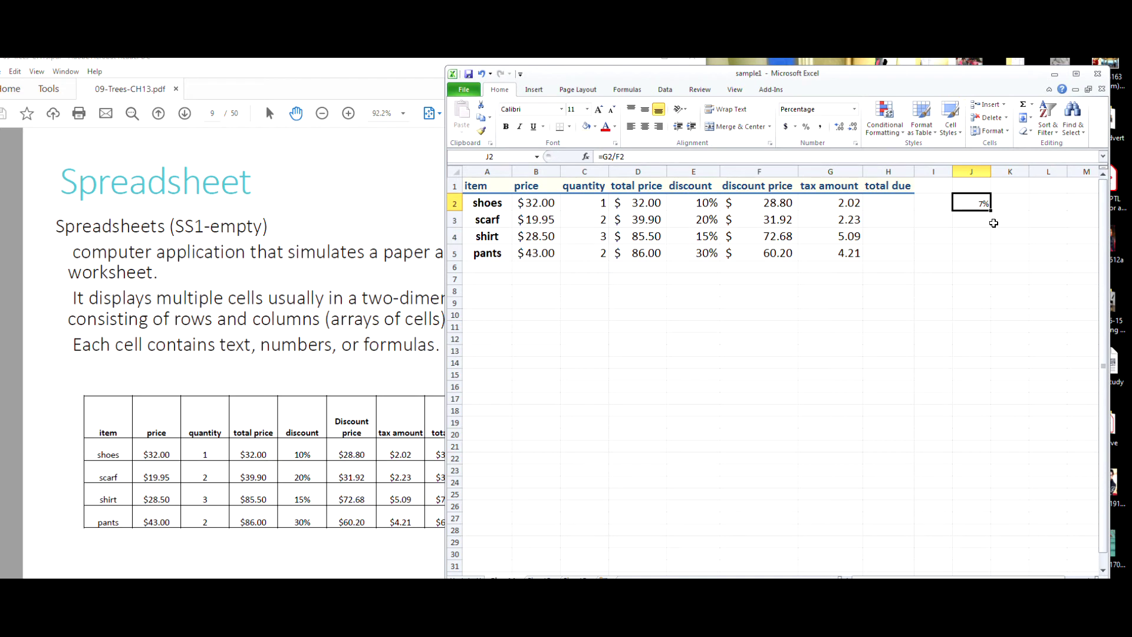
# Step: Clear the trial tax rate calculation from the spare cell J2
pyautogui.press('Delete')
pyautogui.click(970, 220)
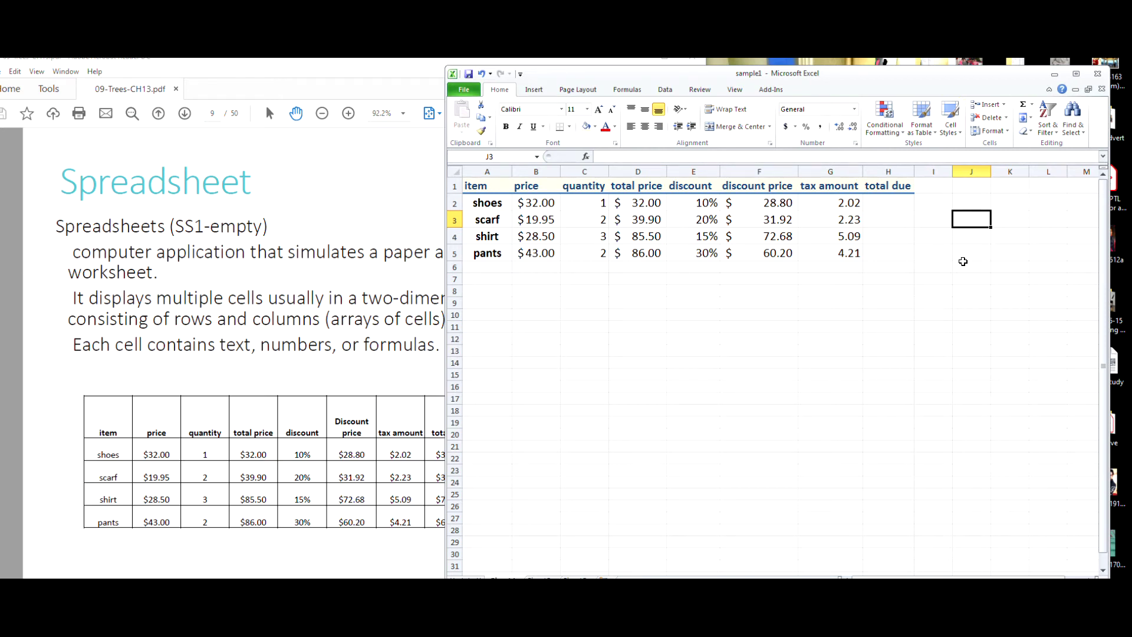
pyautogui.click(936, 186)
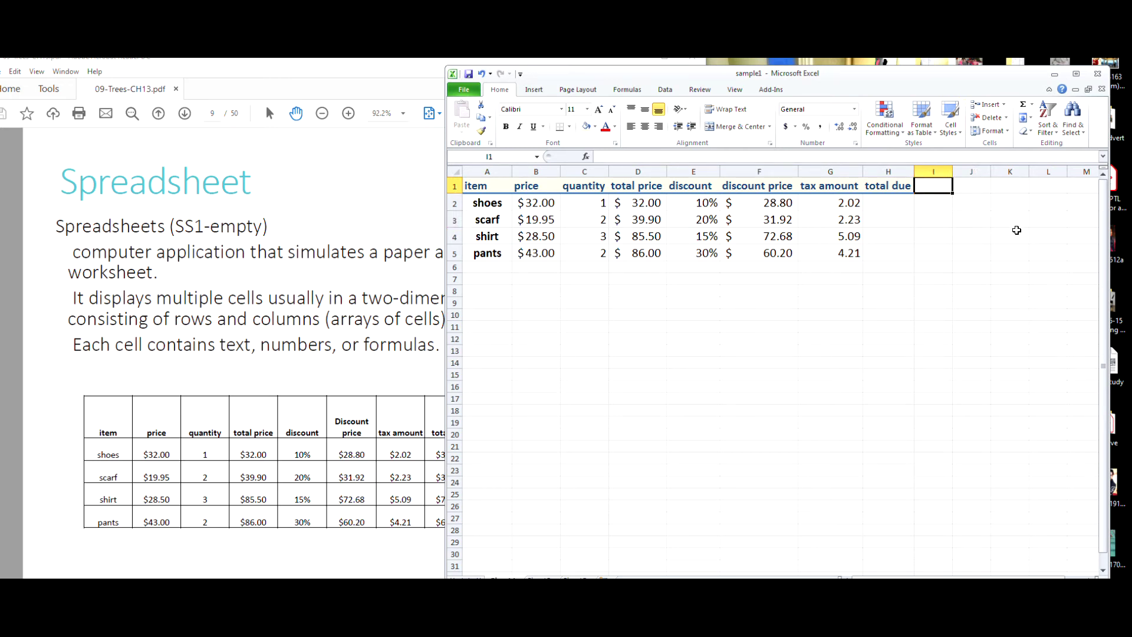
# Step: Add the label Tax Rate in J7, below the table's rows, and enter .07 beside it in K7
pyautogui.press('Down')
pyautogui.press('Down')
pyautogui.press('Down')
pyautogui.press('Down')
pyautogui.press('Down')
pyautogui.press('Down')
pyautogui.press('Down')
pyautogui.press('Right')
pyautogui.press('Right')
pyautogui.press('Up')
pyautogui.press('Left')
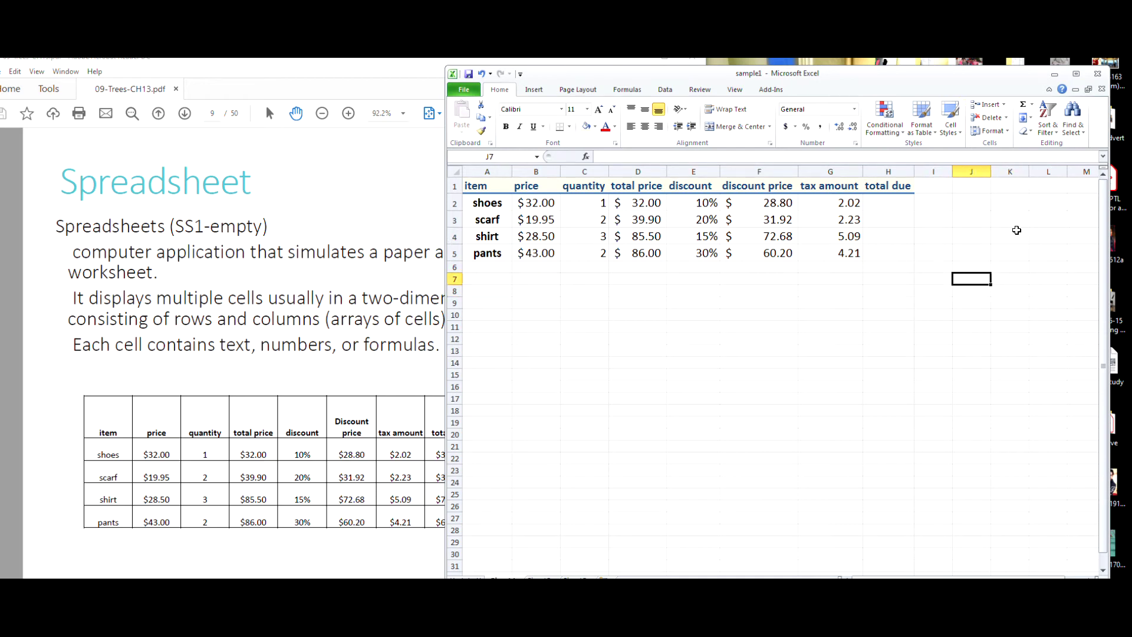
pyautogui.write('Tax')
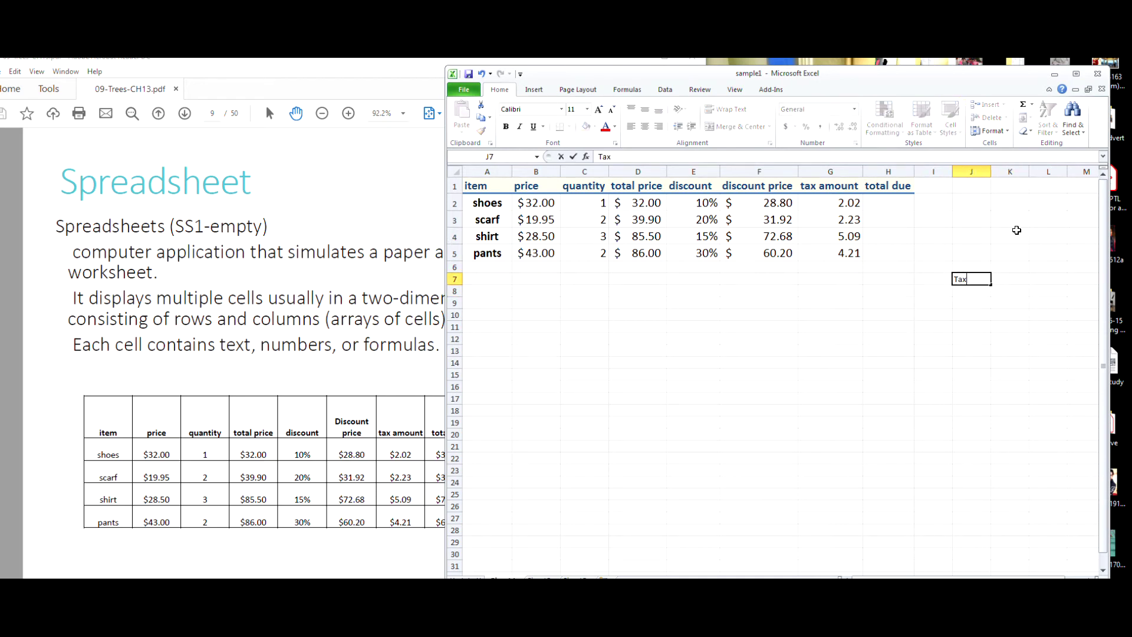
pyautogui.write(' Rate')
pyautogui.press('Tab')
pyautogui.write('.')
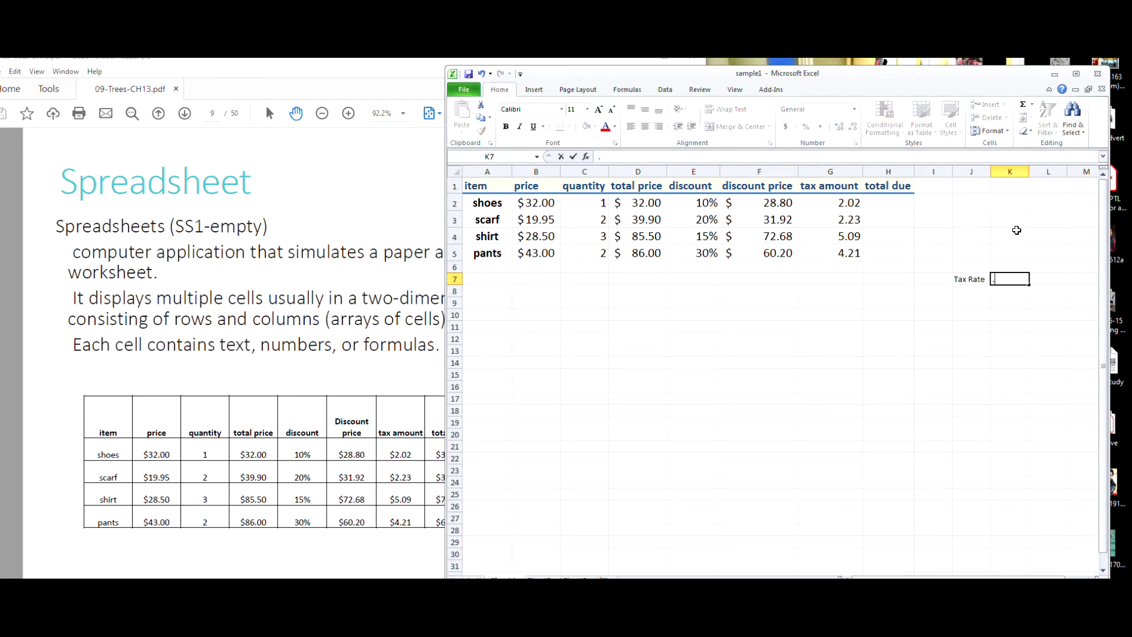
pyautogui.write('07')
pyautogui.press('Return')
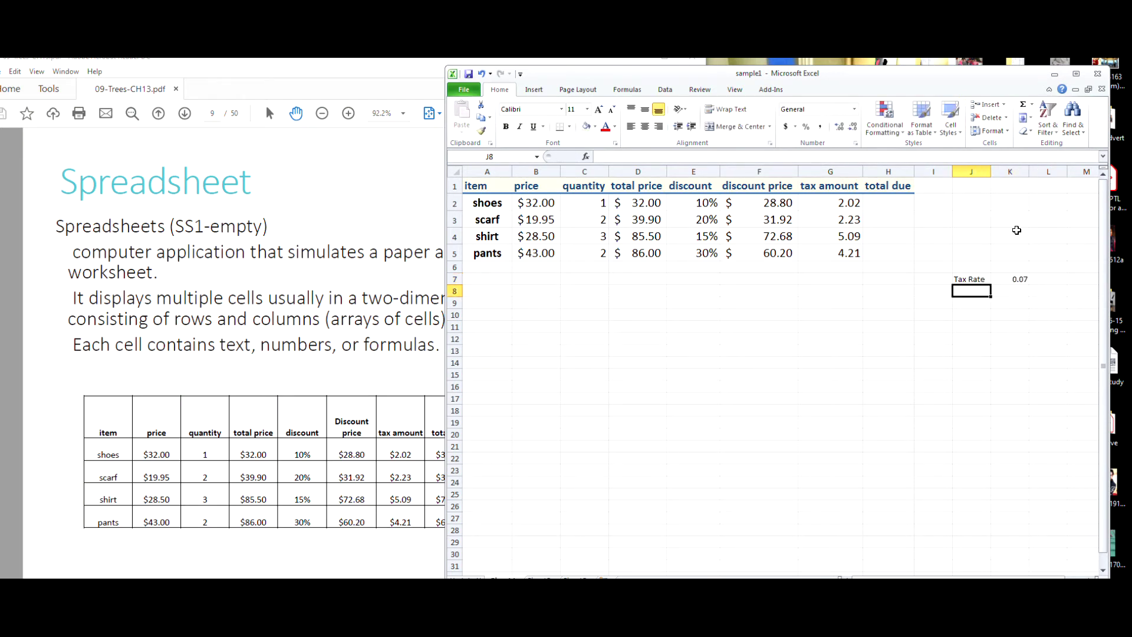
# Step: Format the tax rate in K7 as a percentage
pyautogui.click(1009, 279)
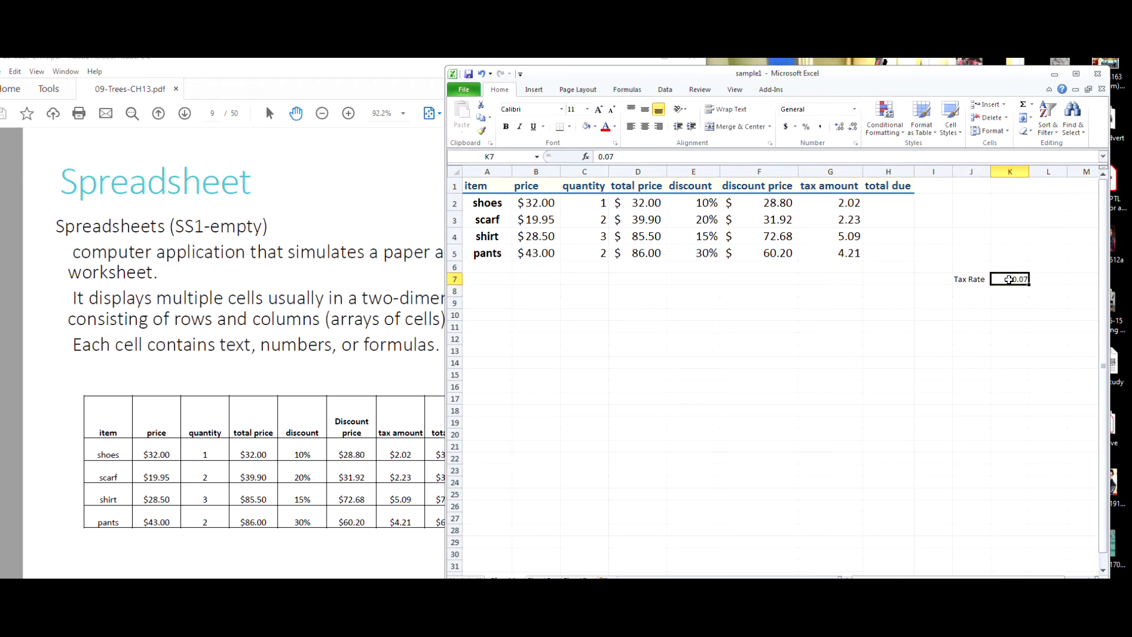
pyautogui.click(806, 125)
pyautogui.click(956, 386)
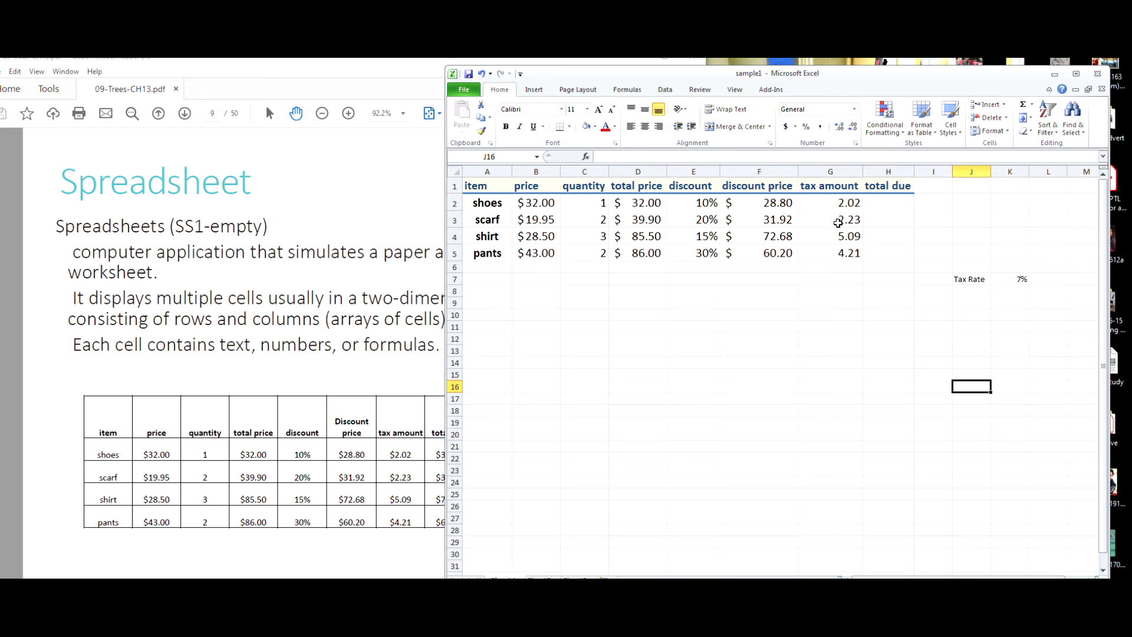
# Step: Try to replace the shoes tax amount in G2 with a formula based on F2 and the tax rate in K7
pyautogui.click(832, 202)
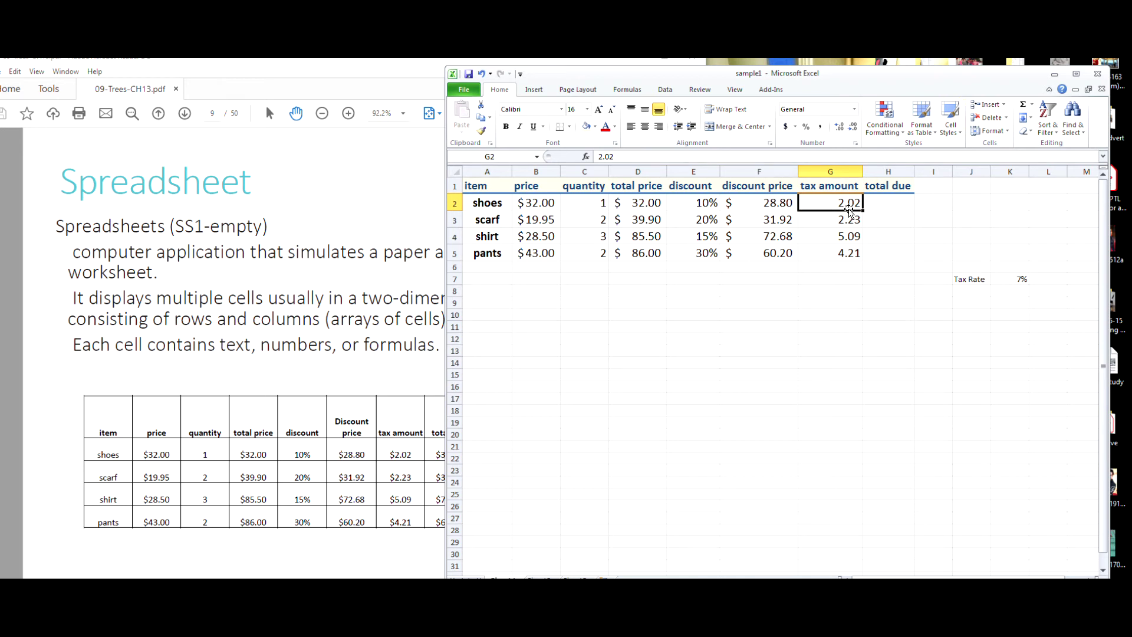
pyautogui.write('=')
pyautogui.click(785, 206)
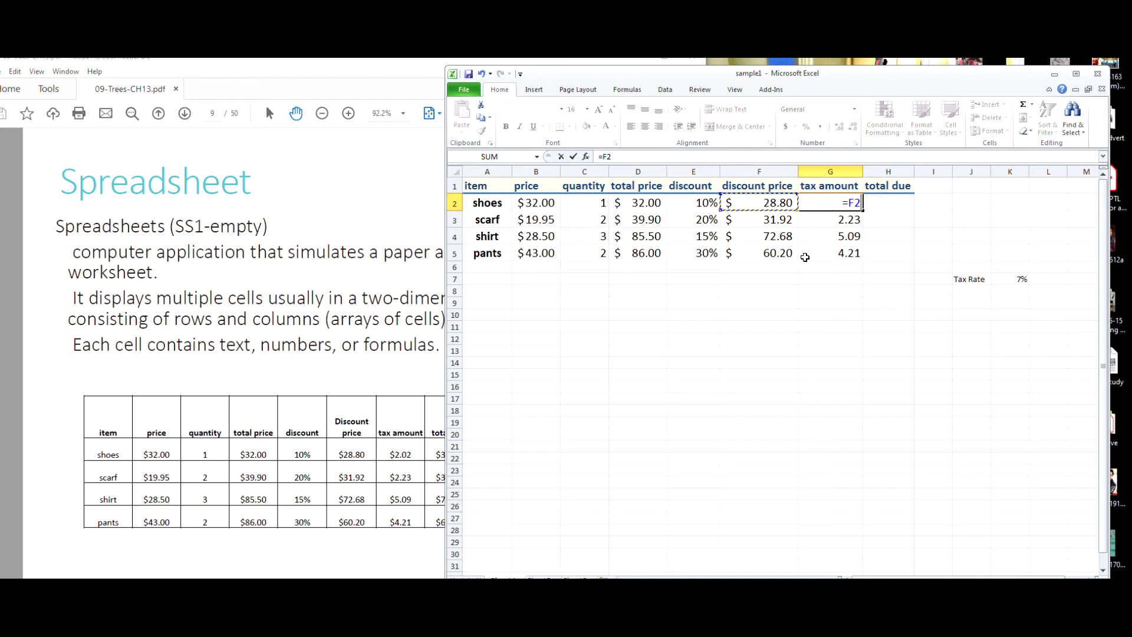
pyautogui.click(1013, 280)
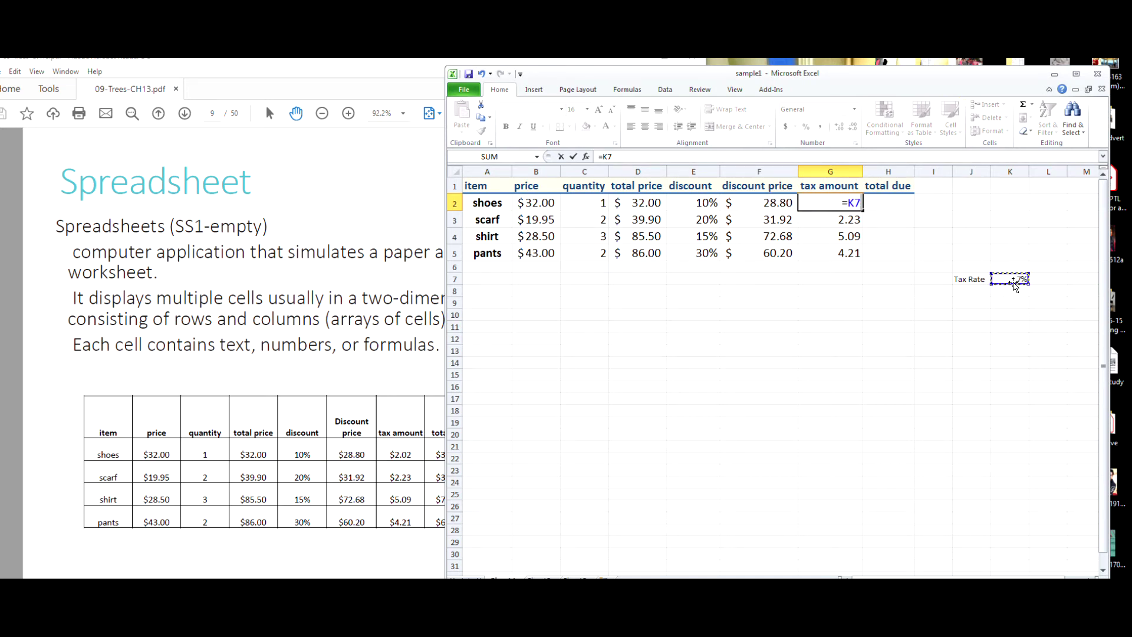
pyautogui.press('Return')
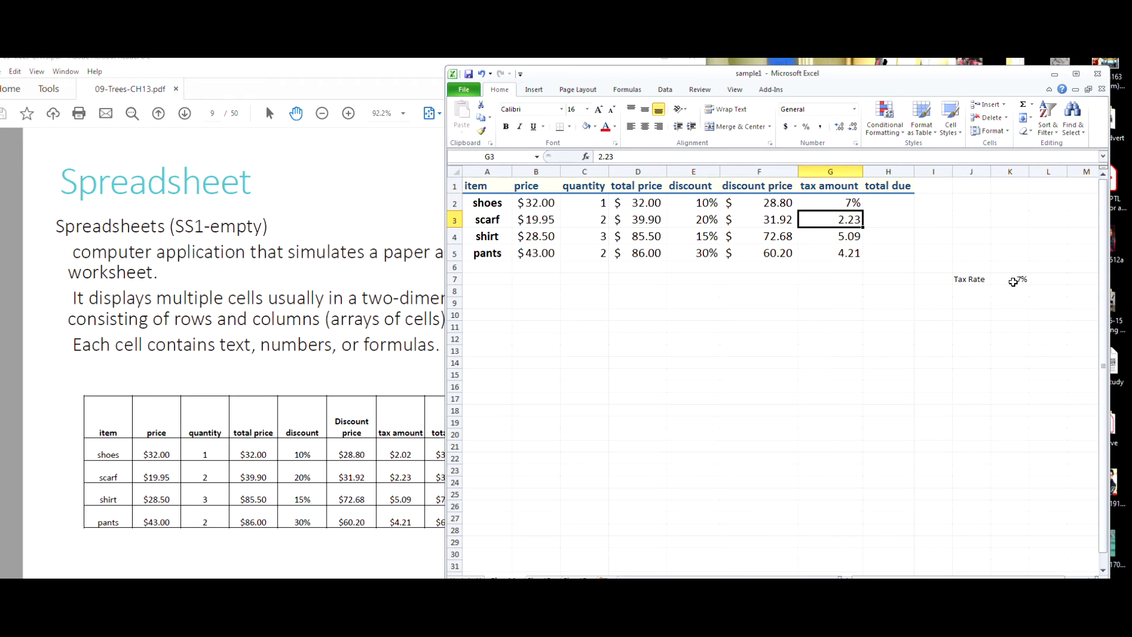
# Step: Calculate the shoes tax amount in G2 with the formula =F2*K7, discount price times tax rate
pyautogui.click(829, 207)
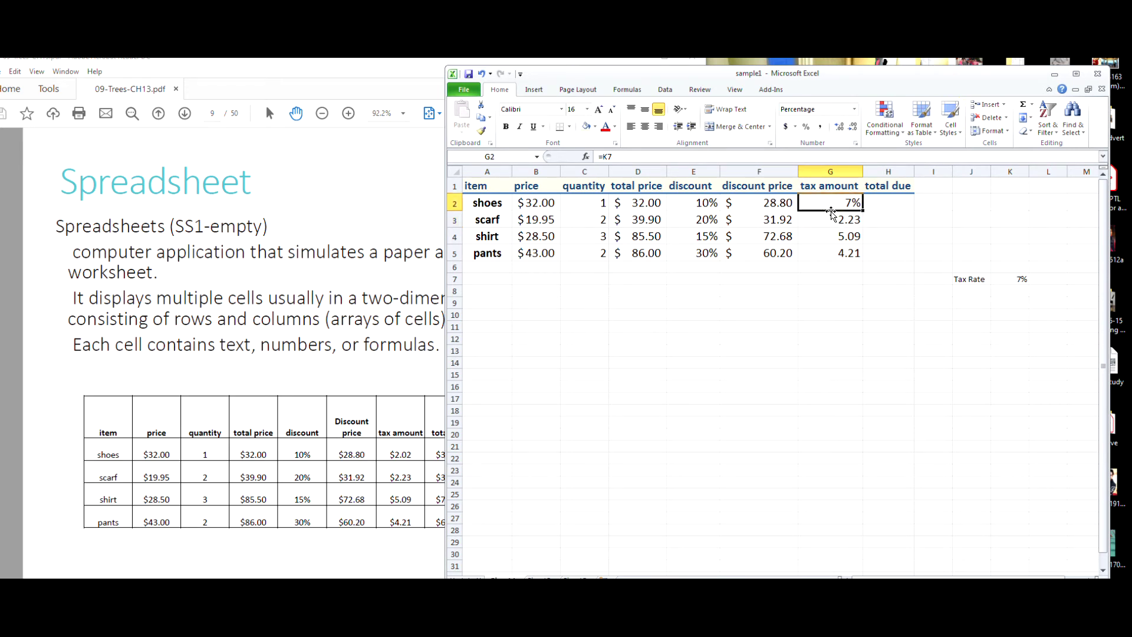
pyautogui.write('=')
pyautogui.click(762, 200)
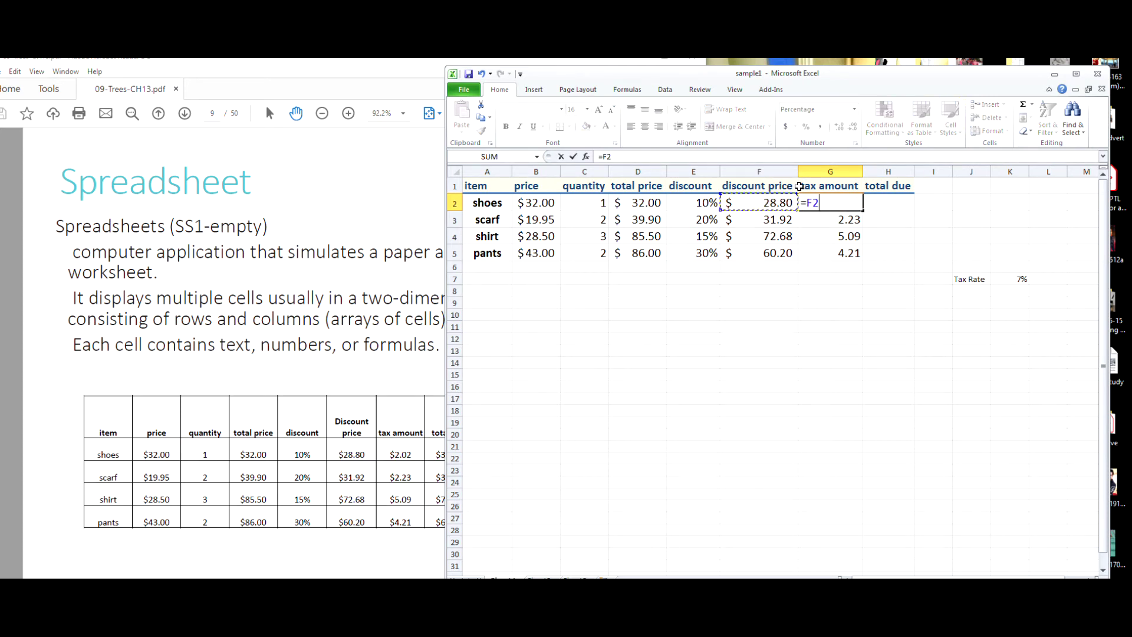
pyautogui.write('*')
pyautogui.click(1010, 281)
pyautogui.press('Return')
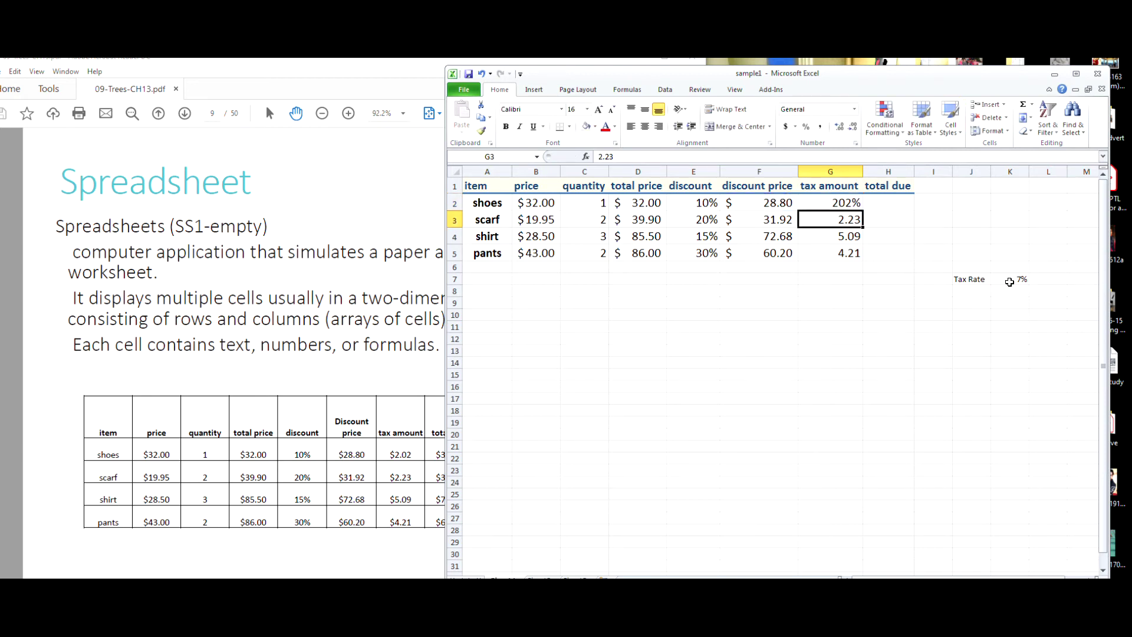
# Step: Format the shoes tax amount in G2 with the Accounting dollar format
pyautogui.click(841, 203)
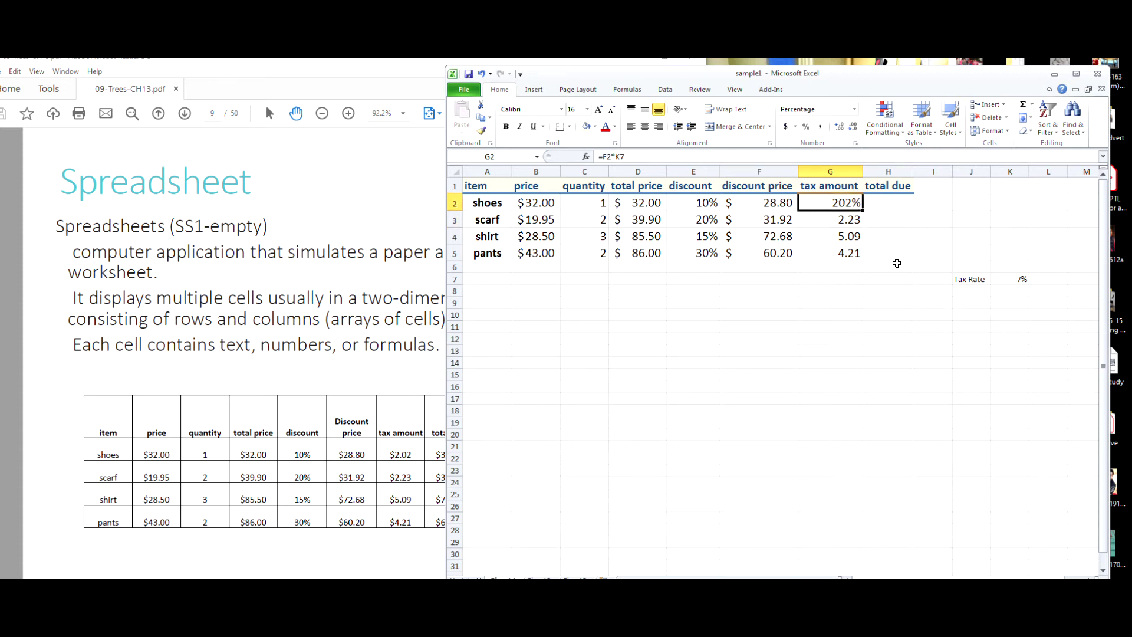
pyautogui.click(787, 126)
pyautogui.click(839, 337)
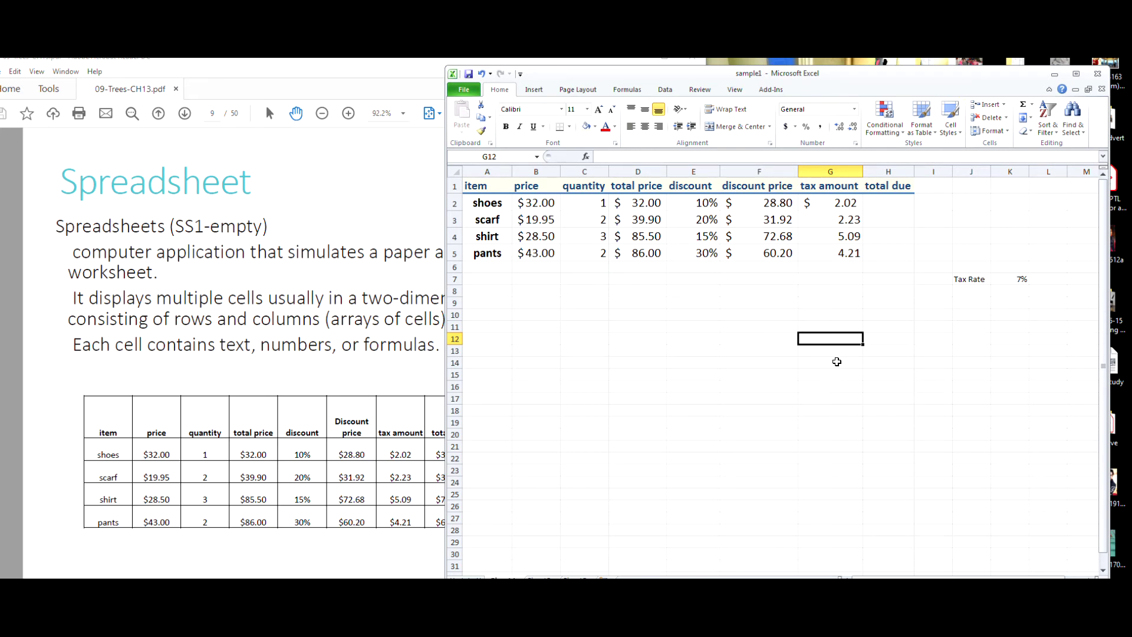
# Step: Make the tax rate reference in G2 absolute, so that the formula reads =F2*$K$7
pyautogui.click(847, 204)
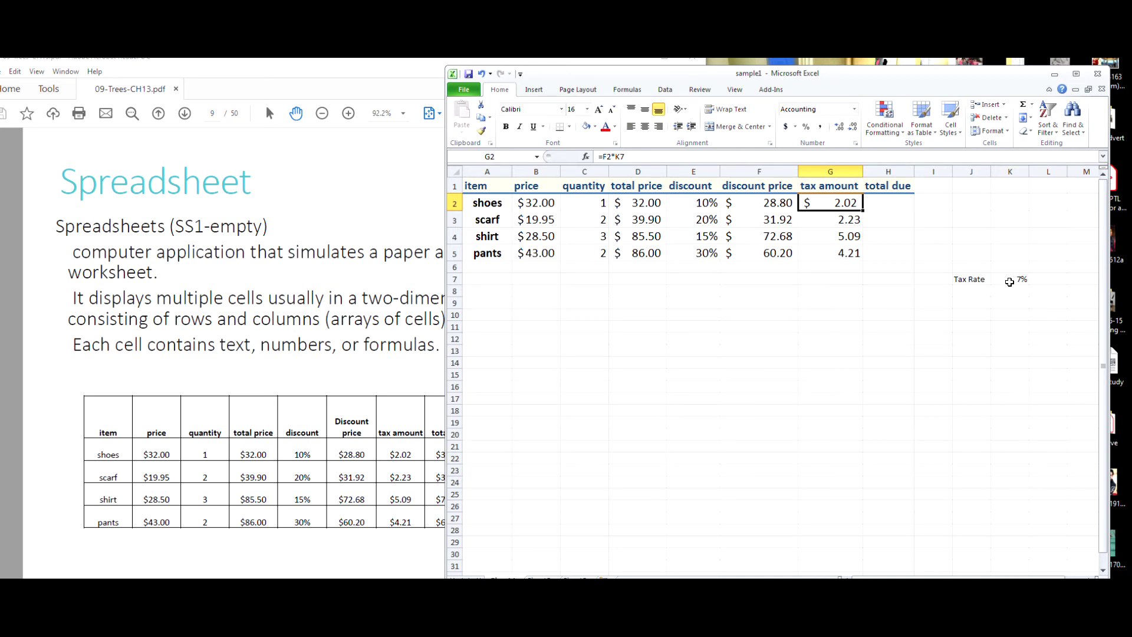
pyautogui.click(616, 156)
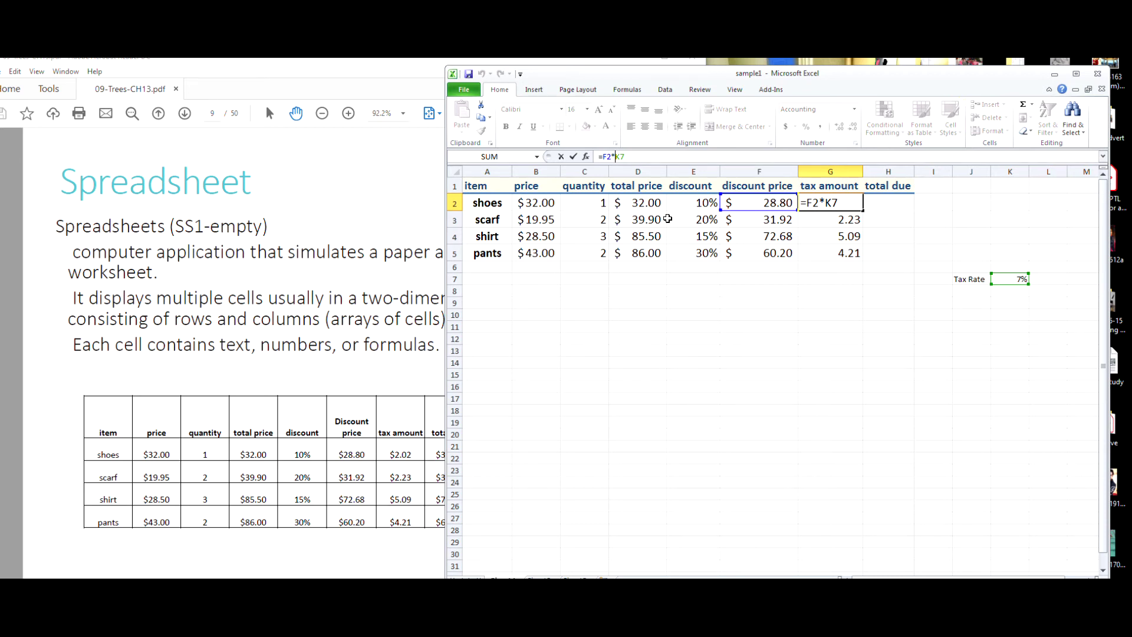
pyautogui.write('$')
pyautogui.write('$')
pyautogui.press('Return')
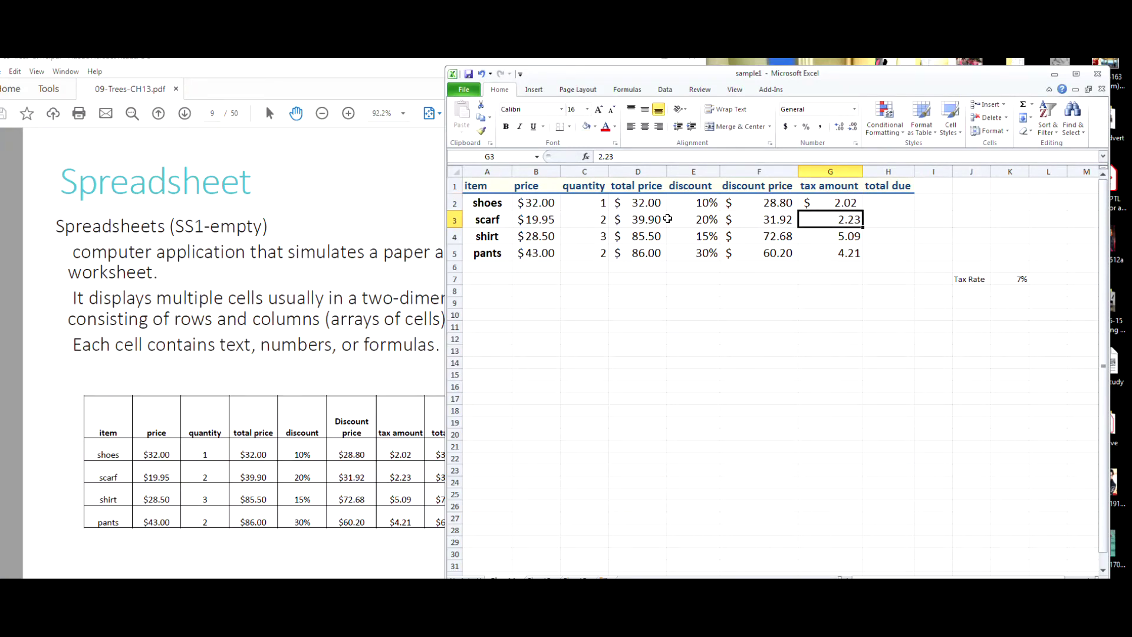
# Step: Copy the tax amount formula from G2 down through G5 and check the copied formulas
pyautogui.click(838, 202)
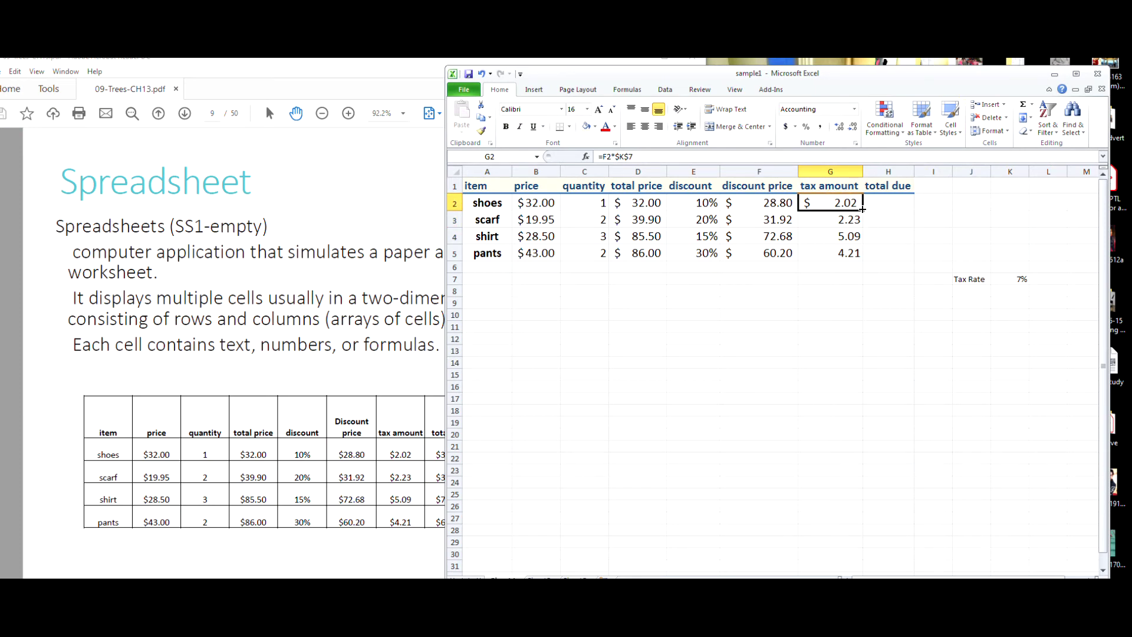
pyautogui.moveTo(862, 208); pyautogui.dragTo(860, 256)
pyautogui.click(839, 327)
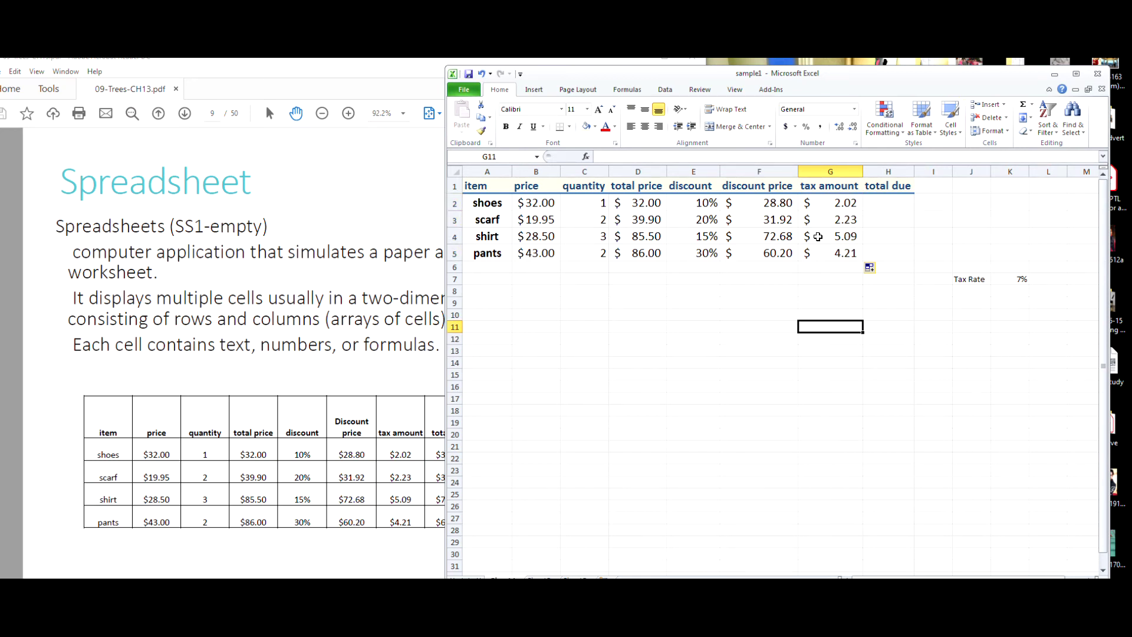
pyautogui.click(833, 220)
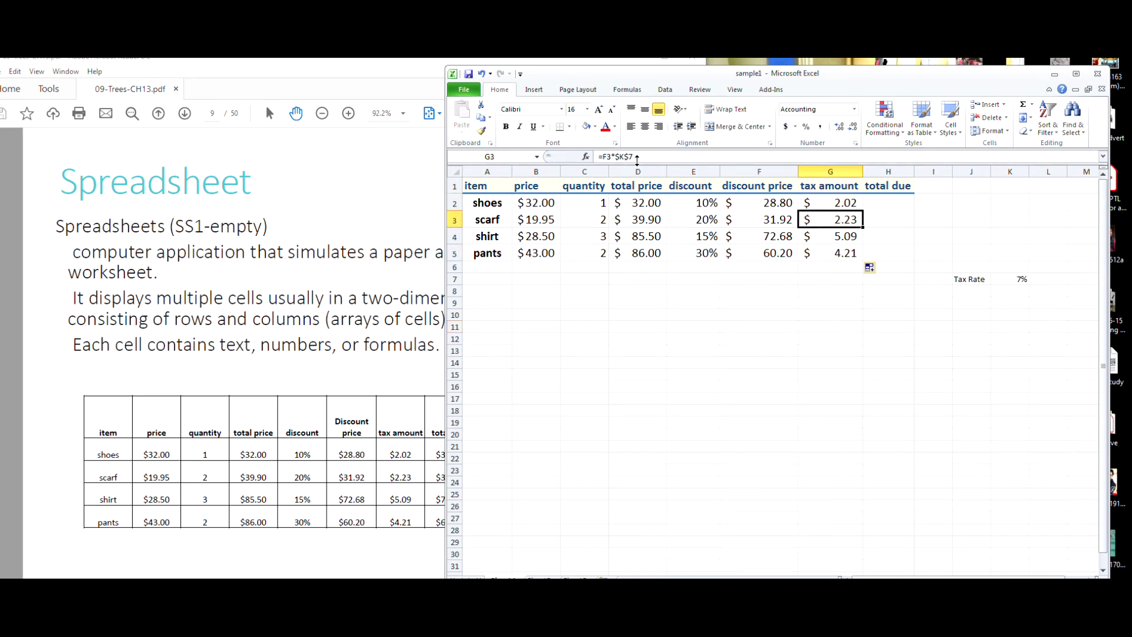
pyautogui.click(824, 236)
pyautogui.click(828, 254)
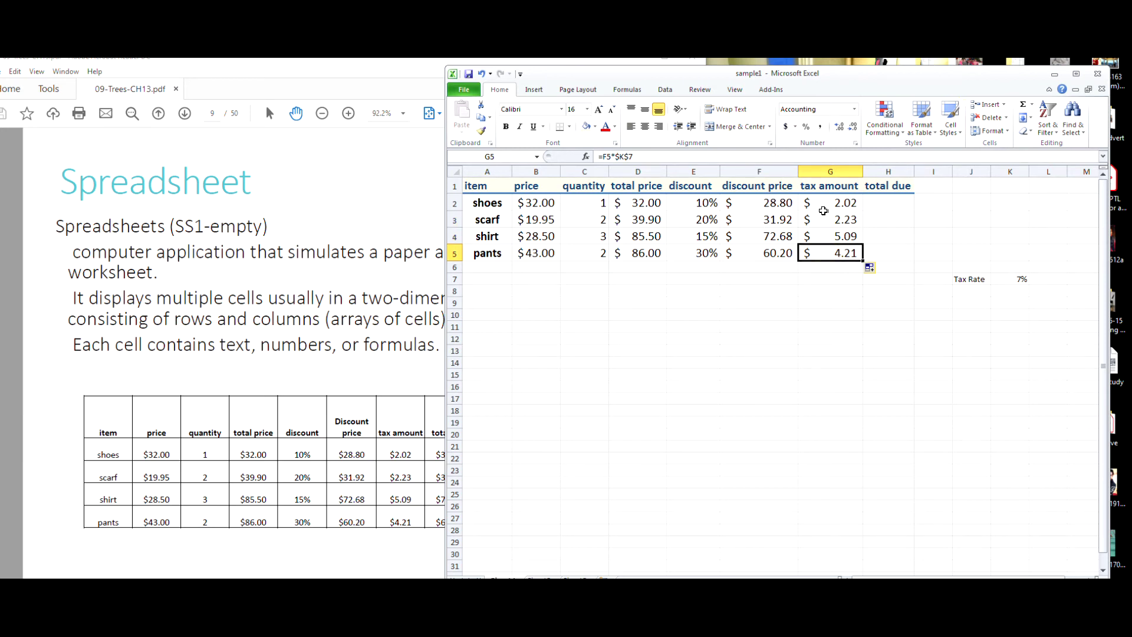
# Step: Calculate the shoes total due in H2 with the formula =F2+G2, discount price plus tax amount
pyautogui.click(889, 201)
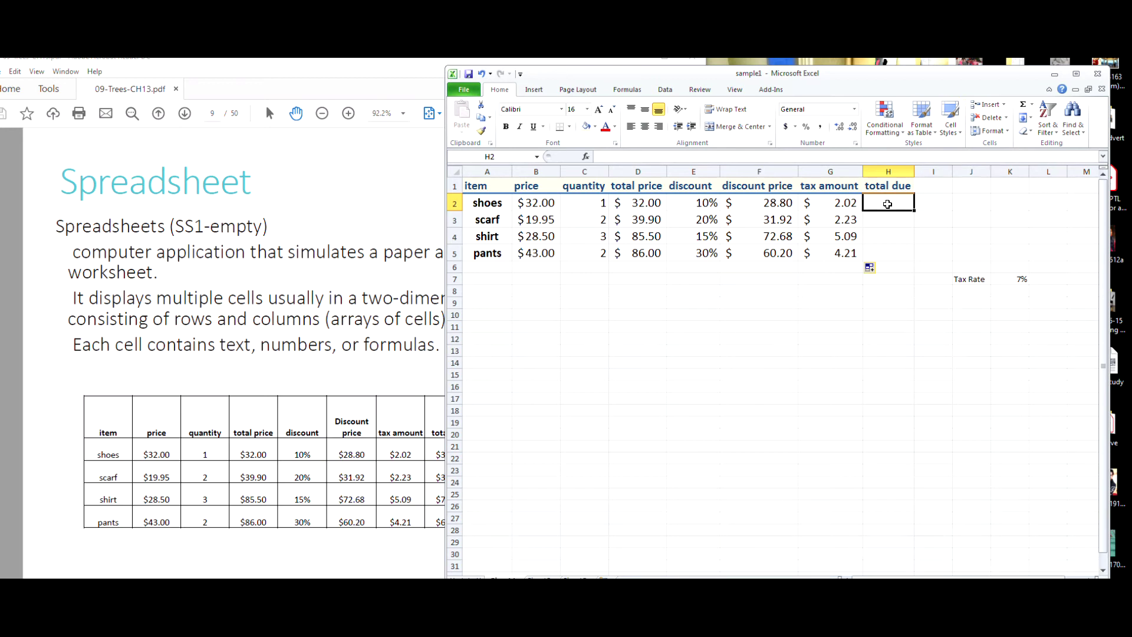
pyautogui.write('=')
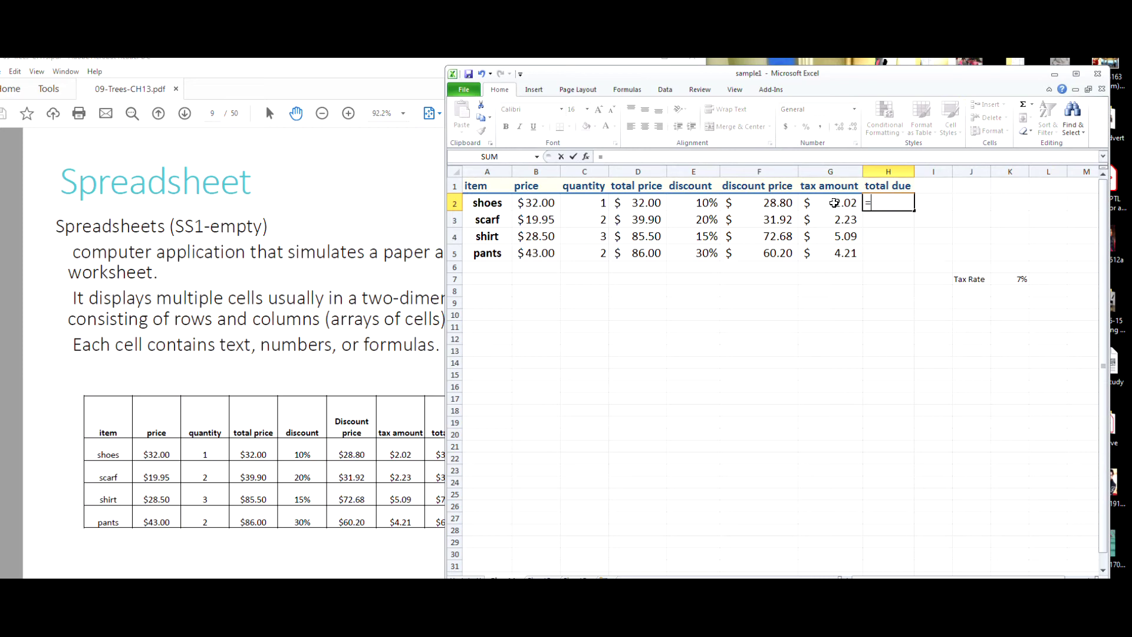
pyautogui.click(770, 204)
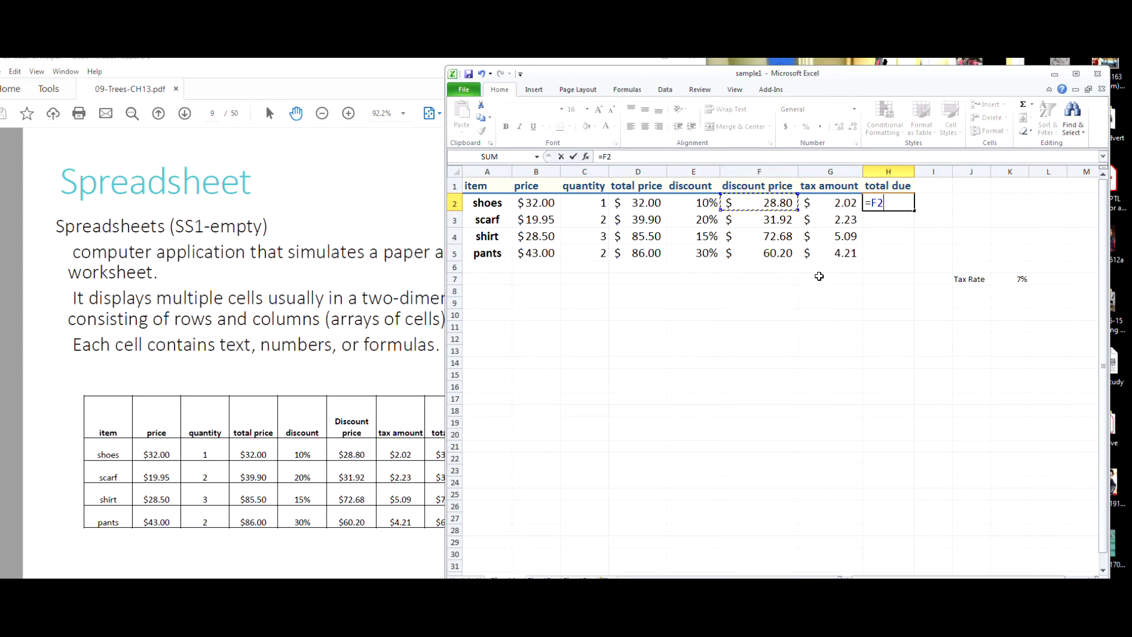
pyautogui.write('+')
pyautogui.click(827, 203)
pyautogui.press('Return')
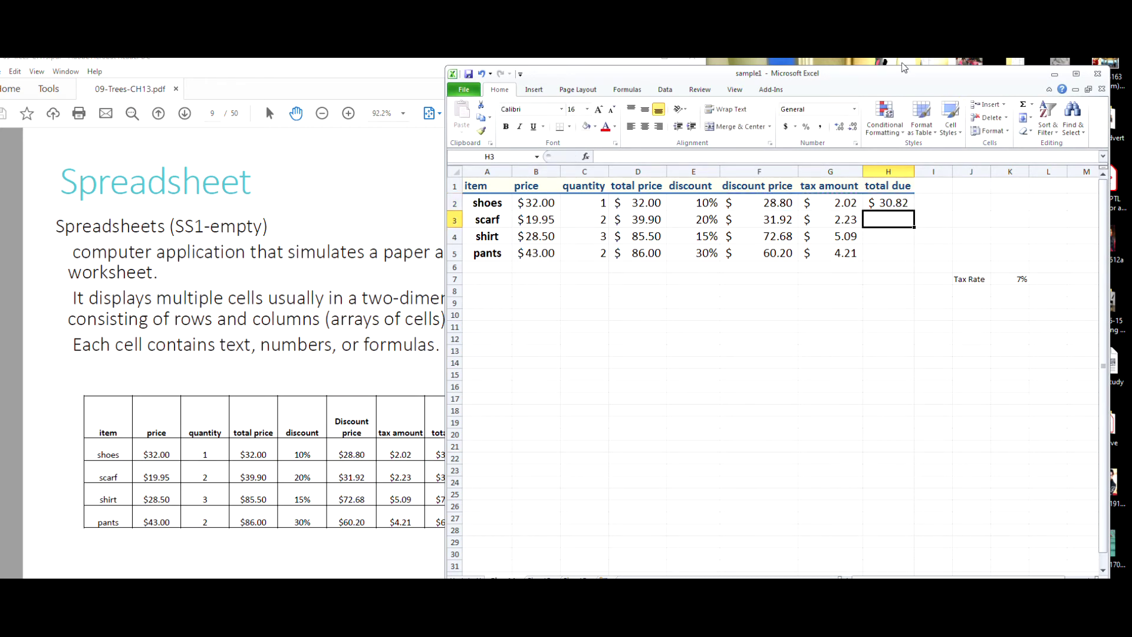
# Step: Copy the total due formula from H2 down through H5 and check the copied formulas
pyautogui.moveTo(884, 76)
pyautogui.mouseDown()
pyautogui.moveTo(946, 78)
pyautogui.moveTo(888, 89)
pyautogui.mouseUp()
pyautogui.click(890, 207)
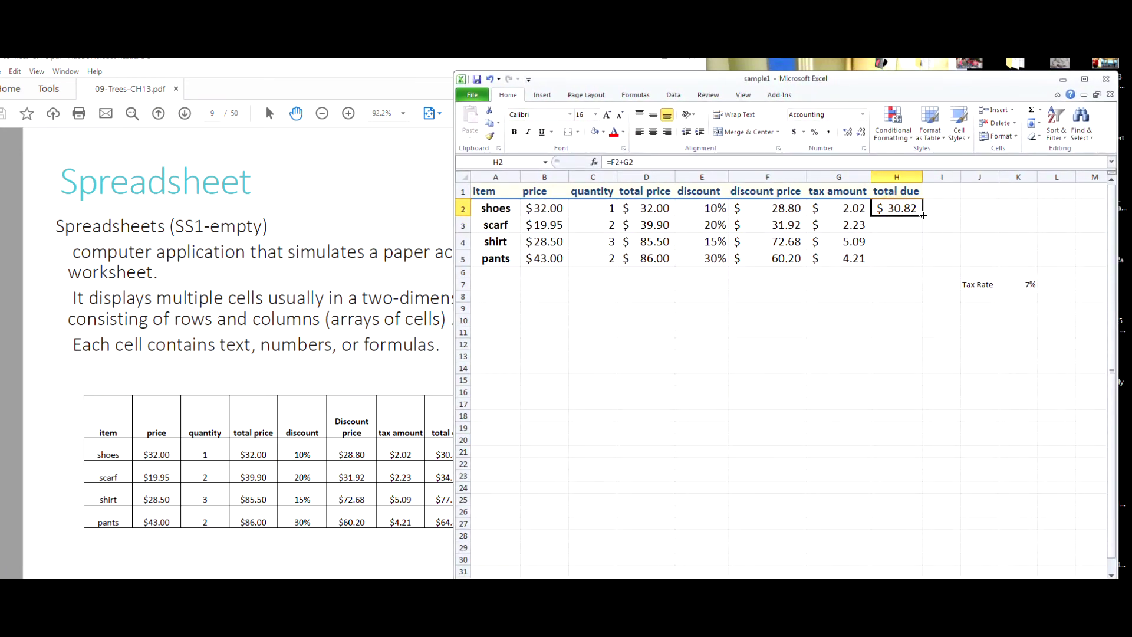
pyautogui.moveTo(923, 224); pyautogui.dragTo(923, 264)
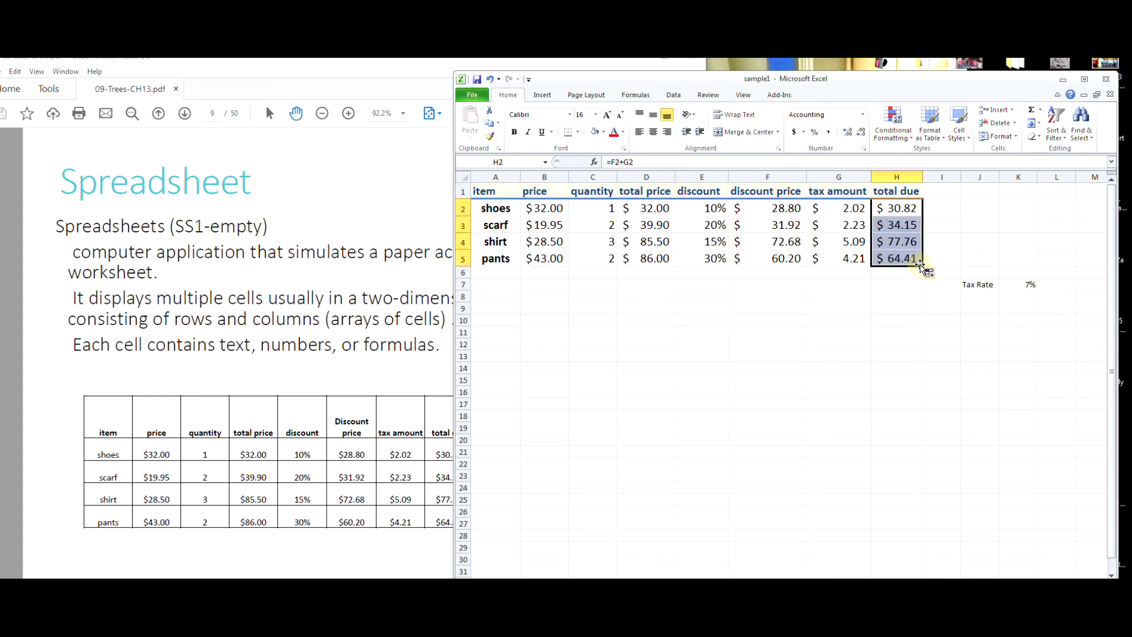
pyautogui.click(902, 227)
pyautogui.click(906, 242)
pyautogui.click(908, 259)
pyautogui.click(867, 331)
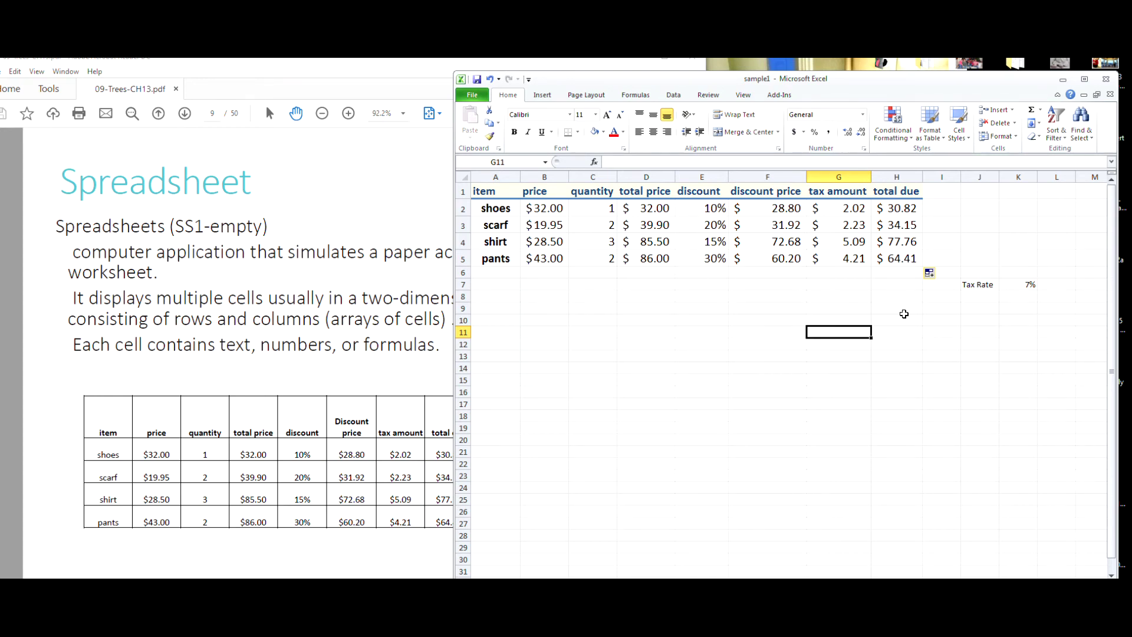
pyautogui.click(958, 356)
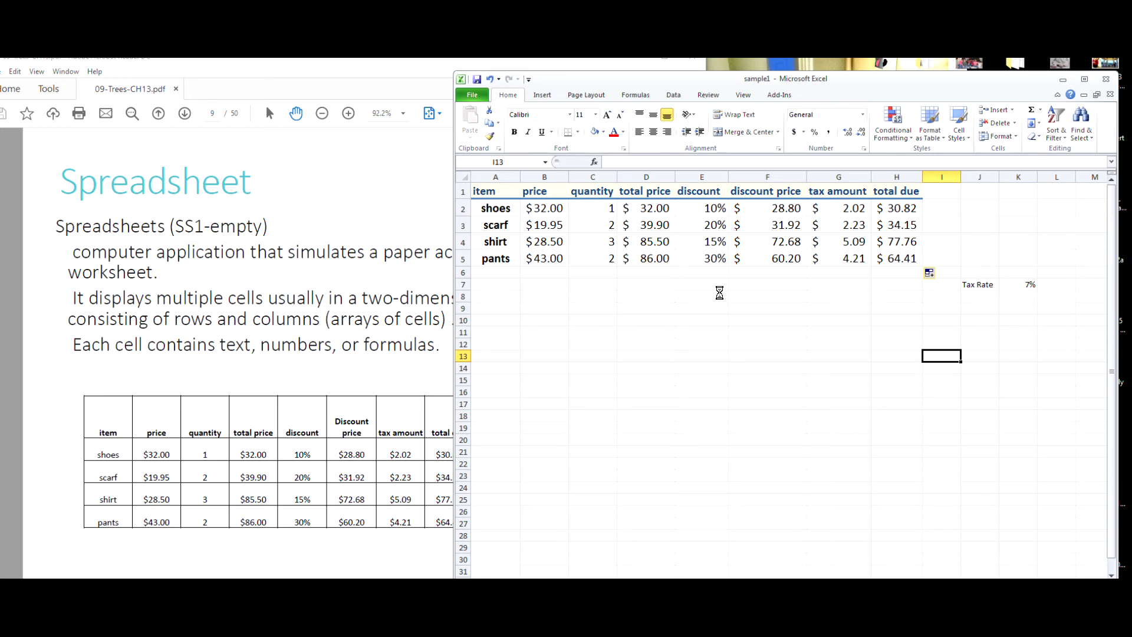
# Step: Display the sheet's formulas, widen the window to examine the calculated columns through total due, and return to showing values
pyautogui.hotkey('ctrl', '`')
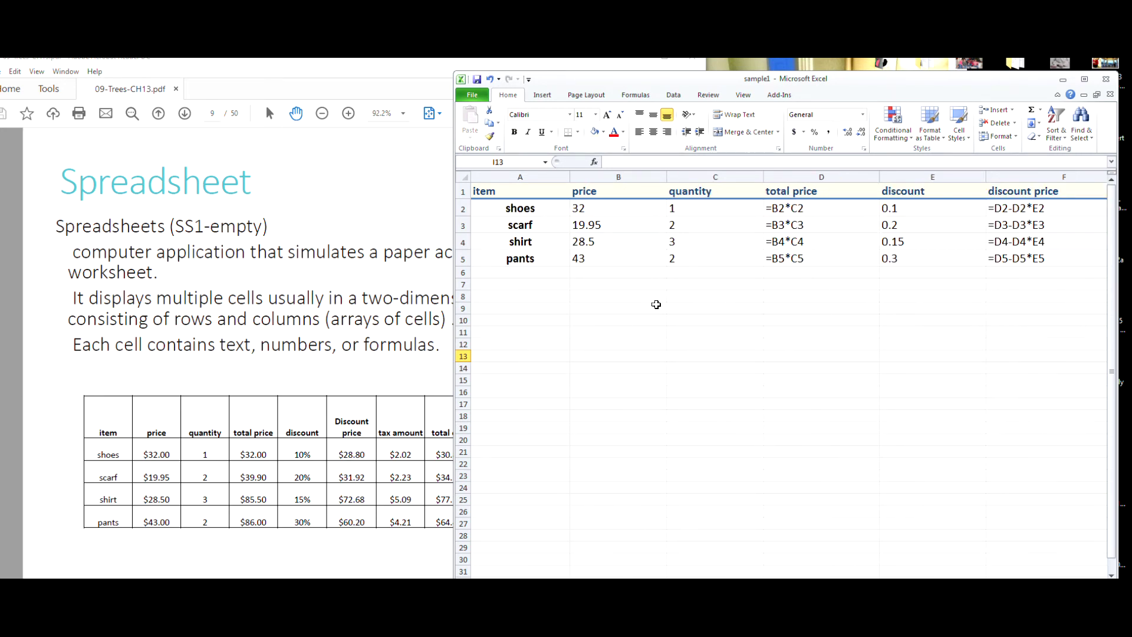
pyautogui.moveTo(952, 80); pyautogui.dragTo(795, 81)
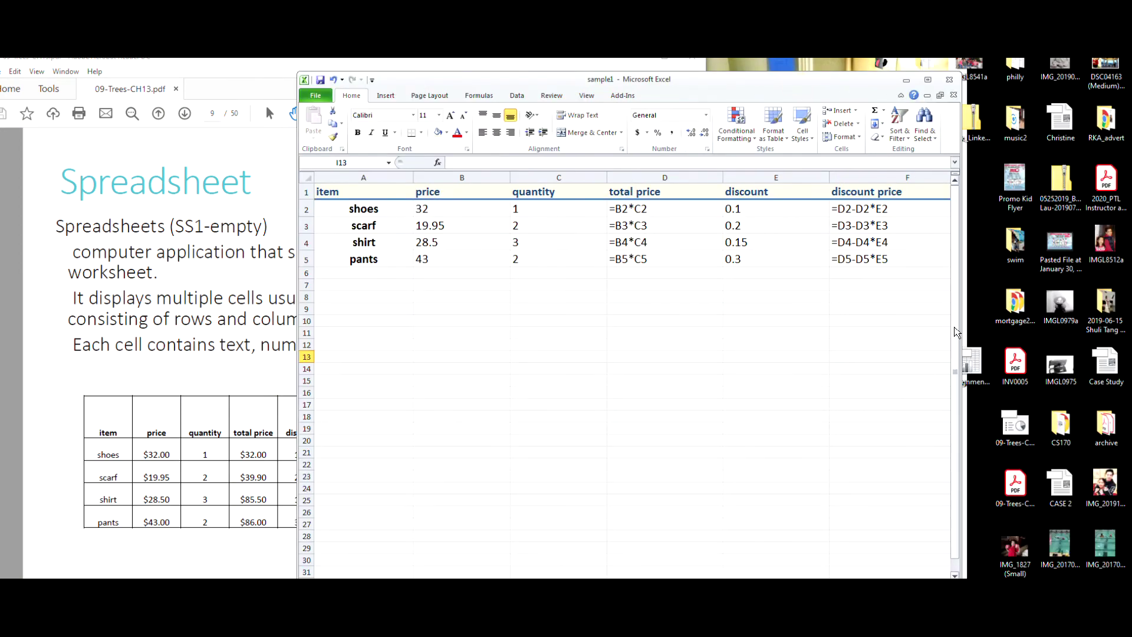
pyautogui.moveTo(968, 318); pyautogui.dragTo(1098, 322)
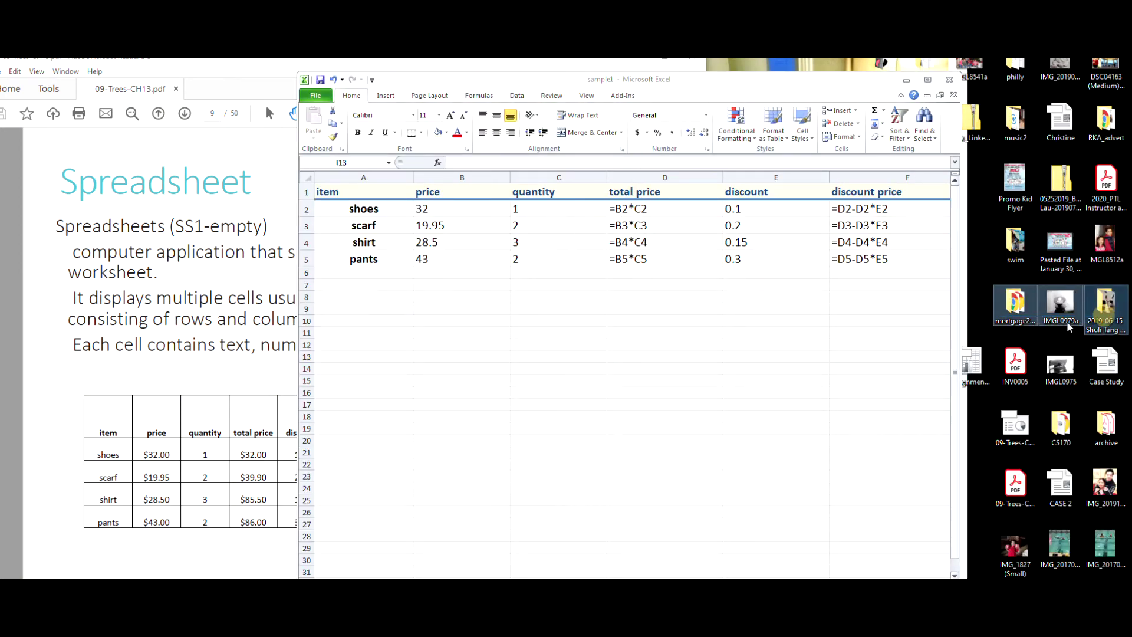
pyautogui.moveTo(960, 328); pyautogui.dragTo(1064, 324)
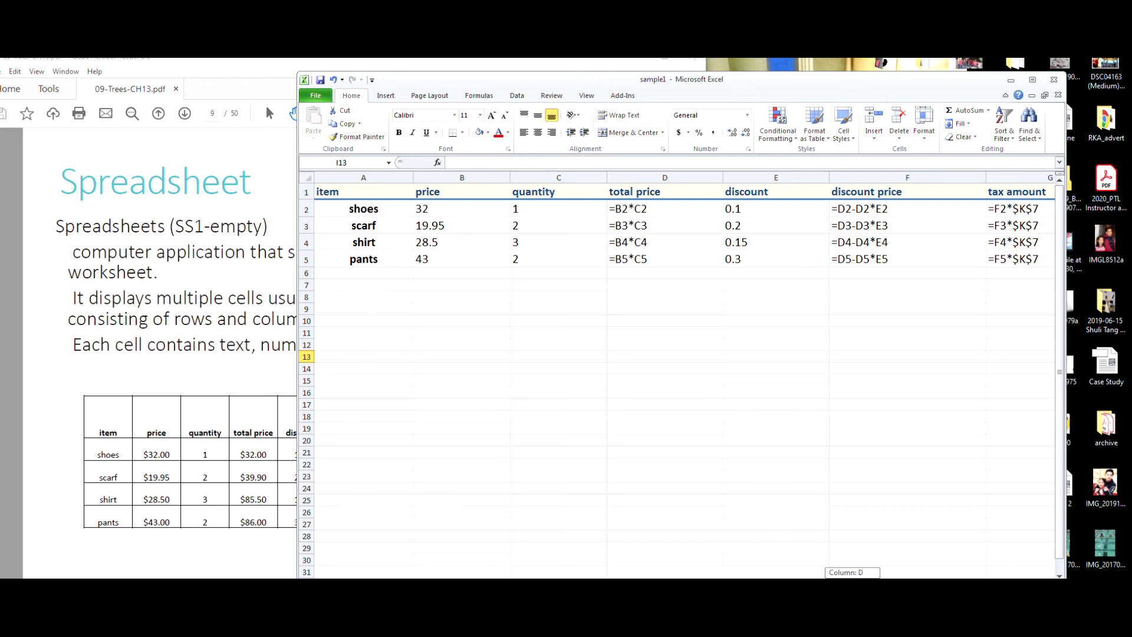
pyautogui.moveTo(861, 575); pyautogui.dragTo(970, 576)
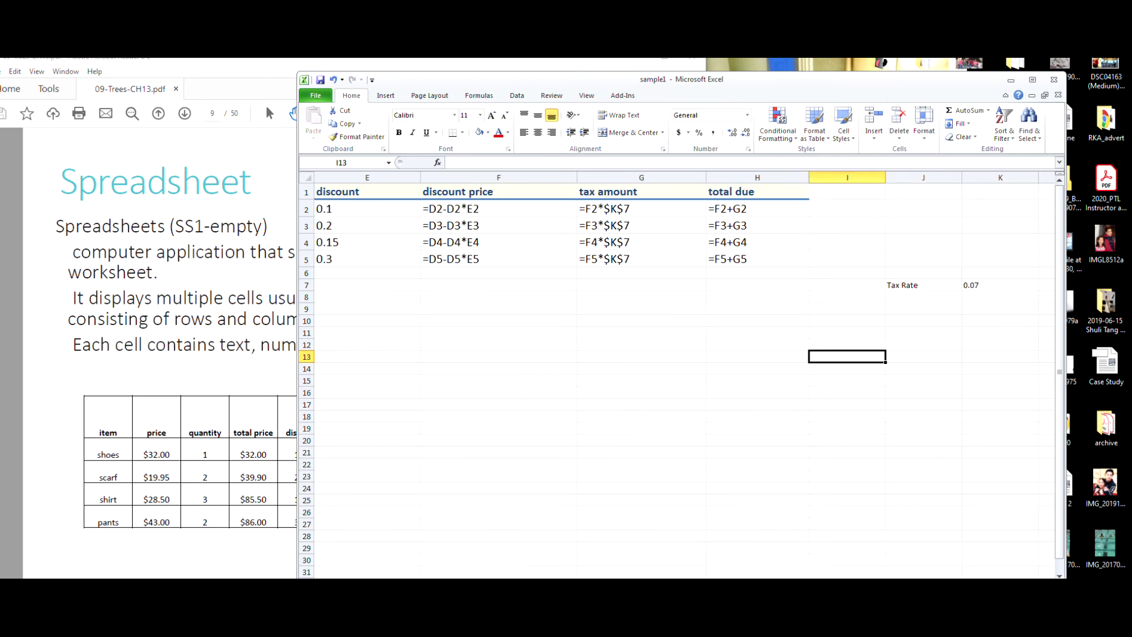
pyautogui.hscroll(-2, 678, 378)
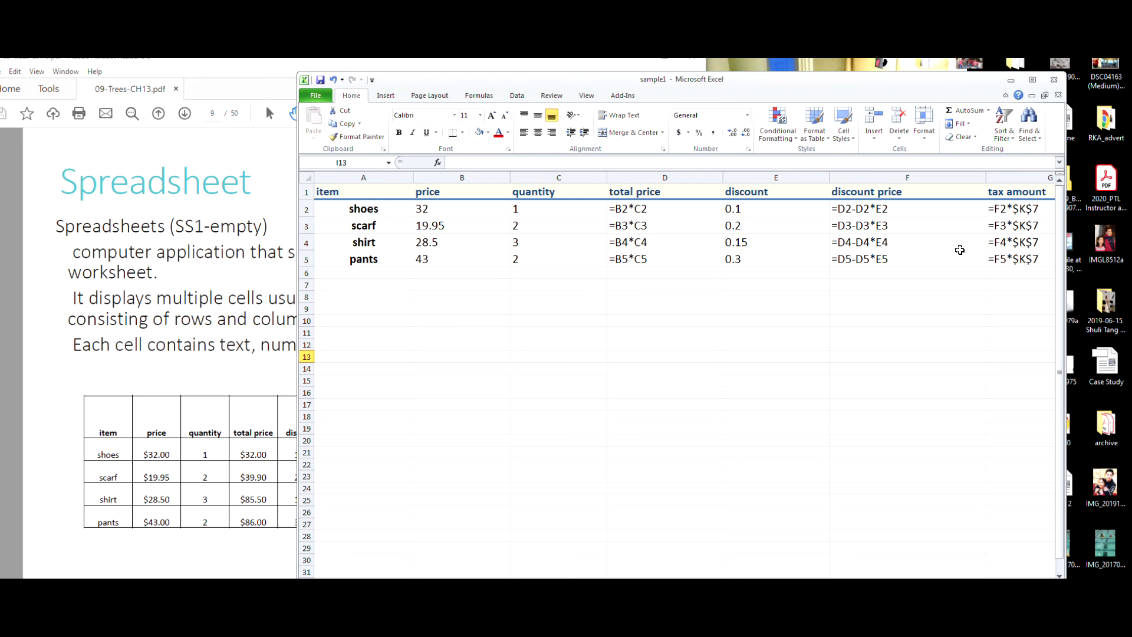
pyautogui.hotkey('ctrl', '`')
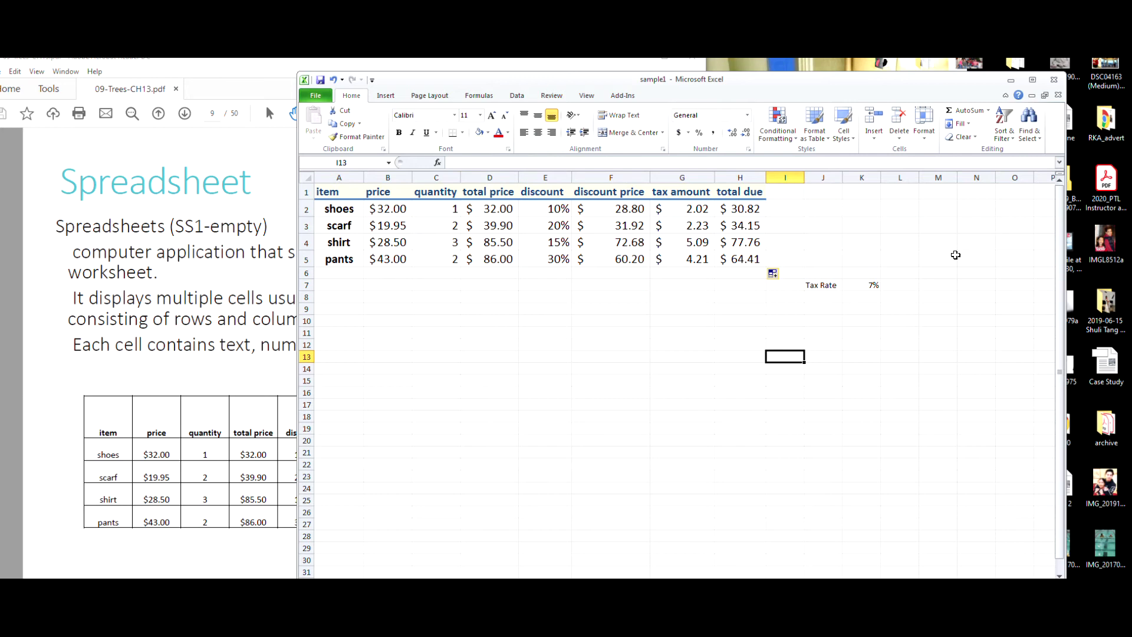
# Step: Place the spreadsheet window beside the PDF and switch to Acrobat Reader to read slide 10 on titles and cell entries
pyautogui.moveTo(777, 96); pyautogui.dragTo(988, 84)
pyautogui.click(753, 334)
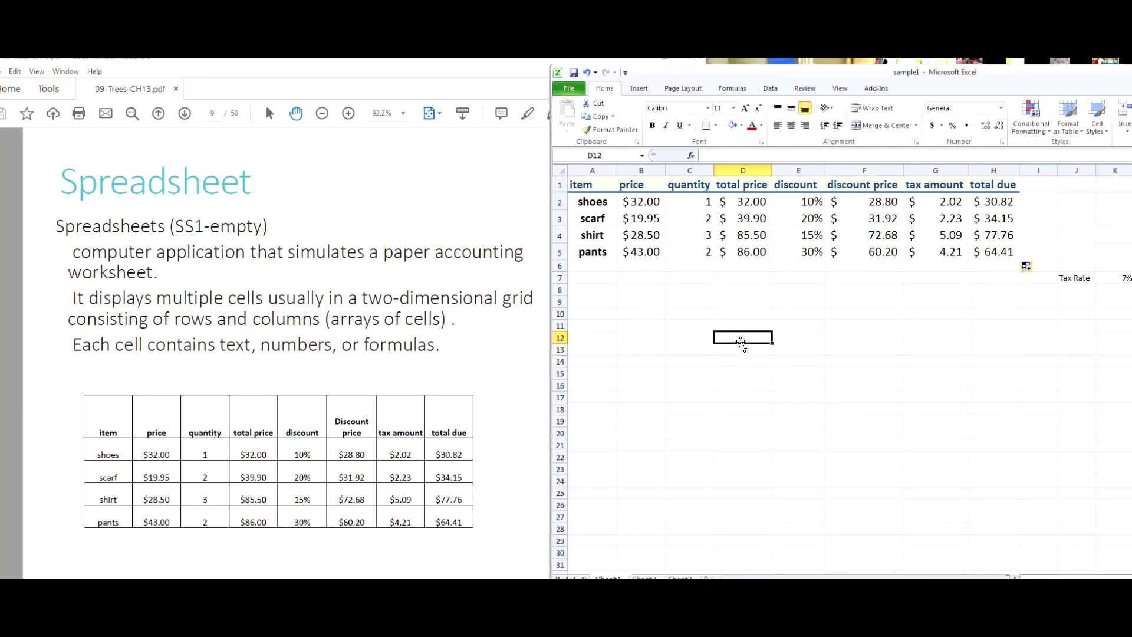
pyautogui.click(308, 76)
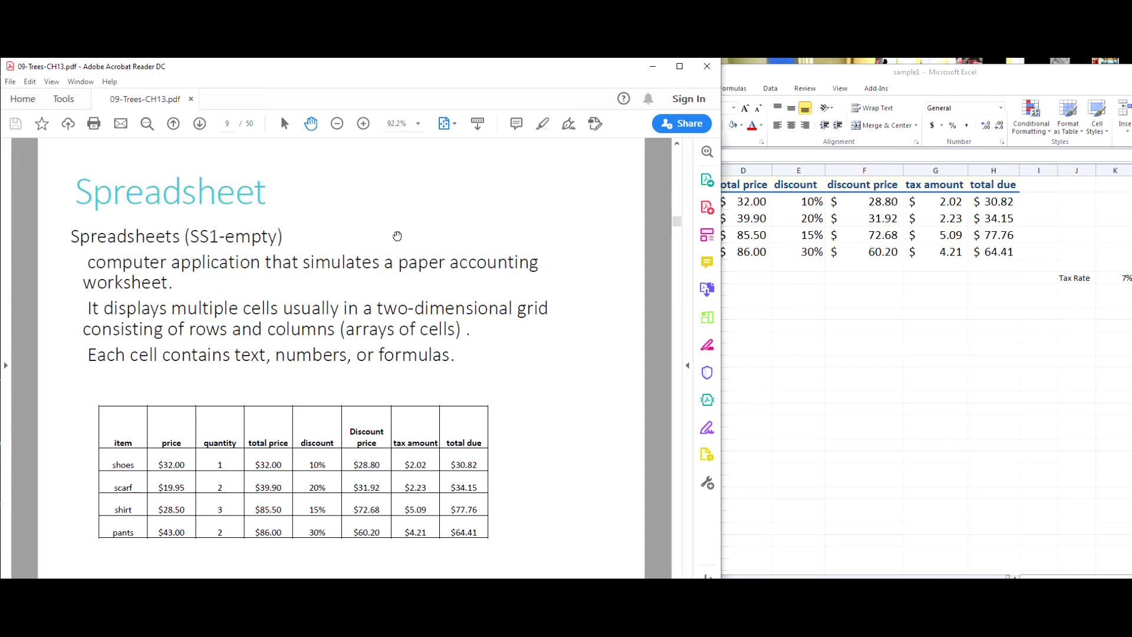
pyautogui.scroll(-3, 397, 236)
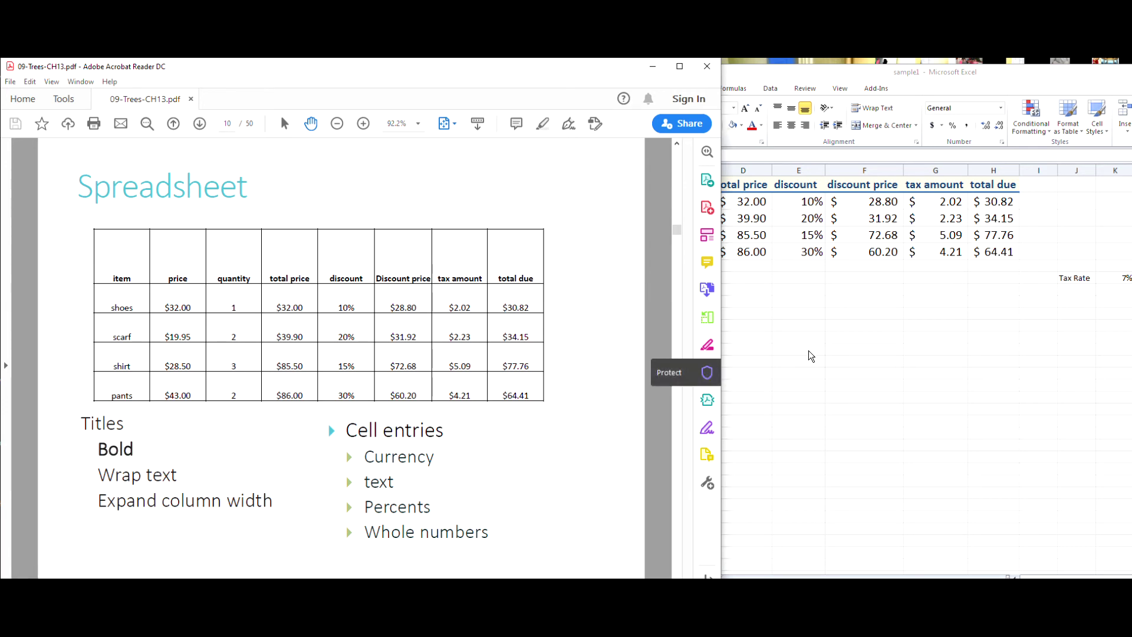
# Step: Switch back to Excel and make row 2, the shoes row, slightly taller
pyautogui.click(744, 338)
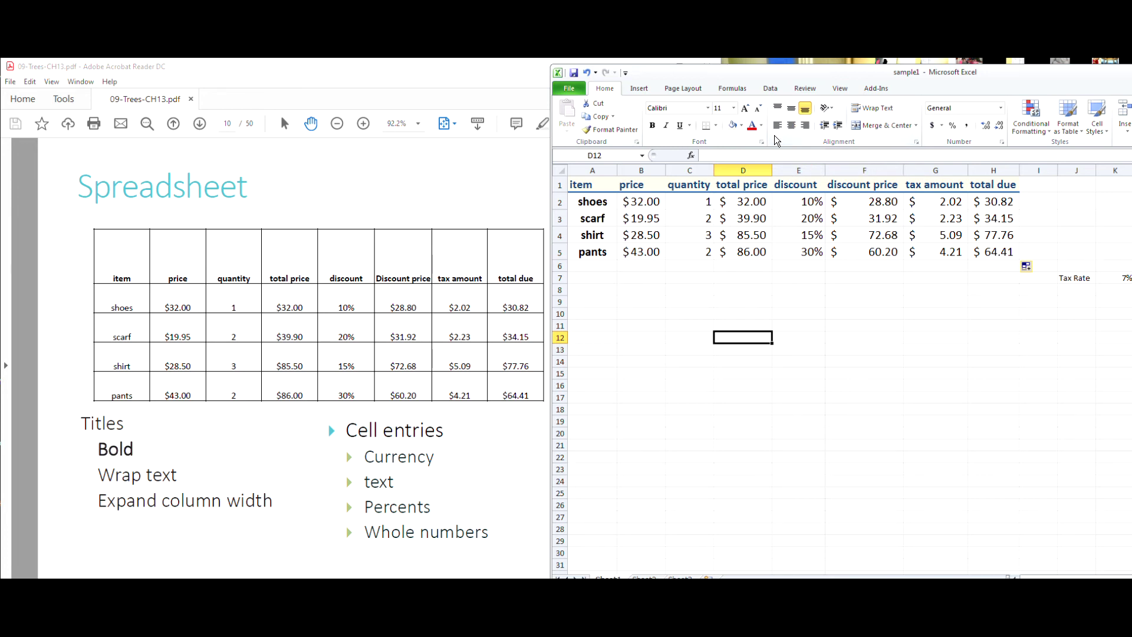
pyautogui.click(791, 129)
pyautogui.click(808, 128)
pyautogui.click(806, 131)
pyautogui.moveTo(564, 209)
pyautogui.mouseDown()
pyautogui.moveTo(565, 254)
pyautogui.moveTo(561, 207)
pyautogui.mouseUp()
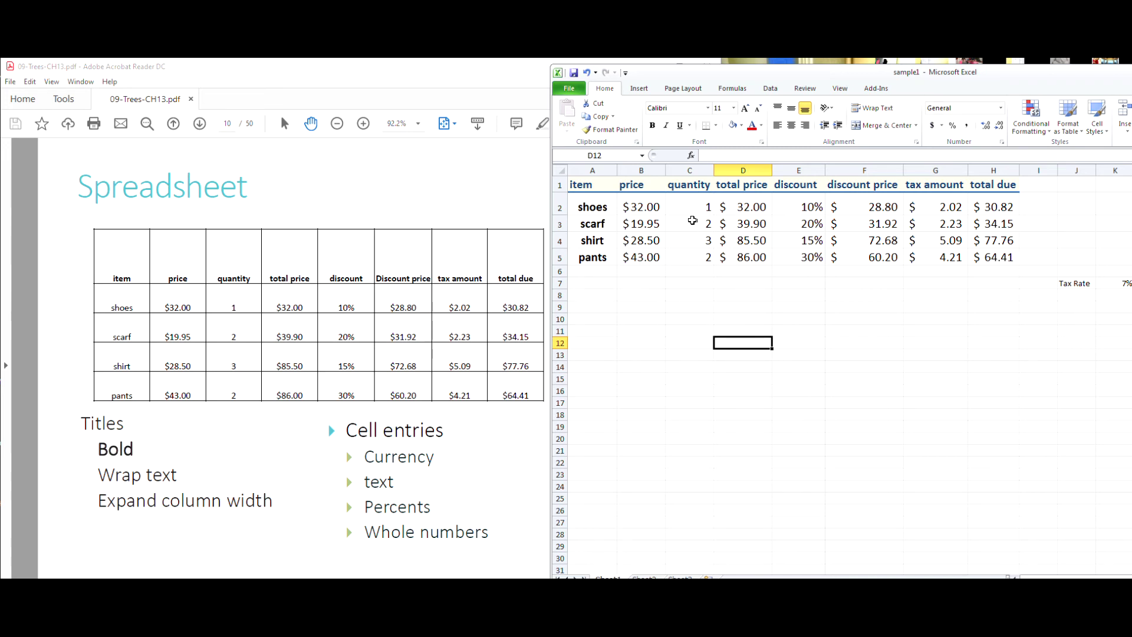
# Step: Increase the decimal places of the shoes quantity in C2, reduce them back to a whole number, and view the available cell styles
pyautogui.click(696, 211)
pyautogui.click(700, 235)
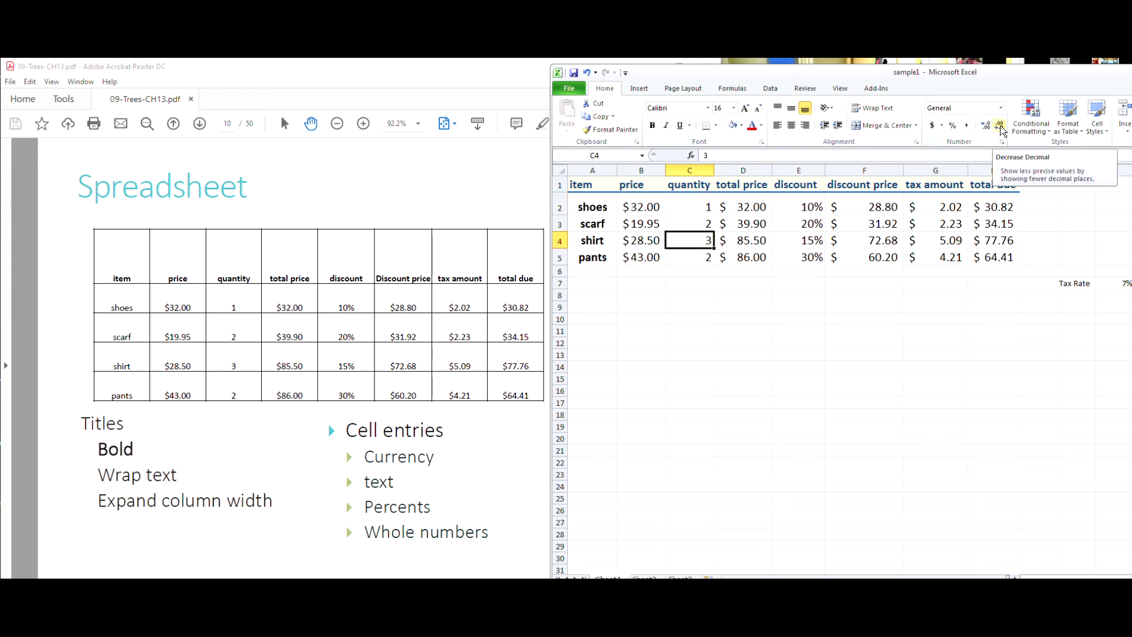
pyautogui.click(1001, 130)
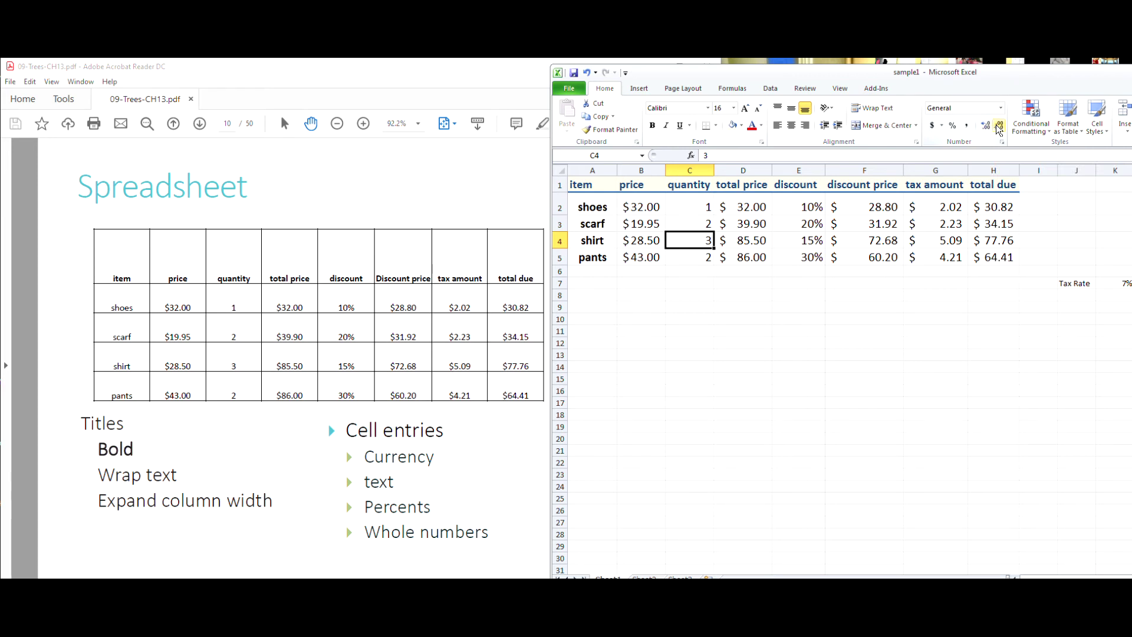
pyautogui.click(706, 207)
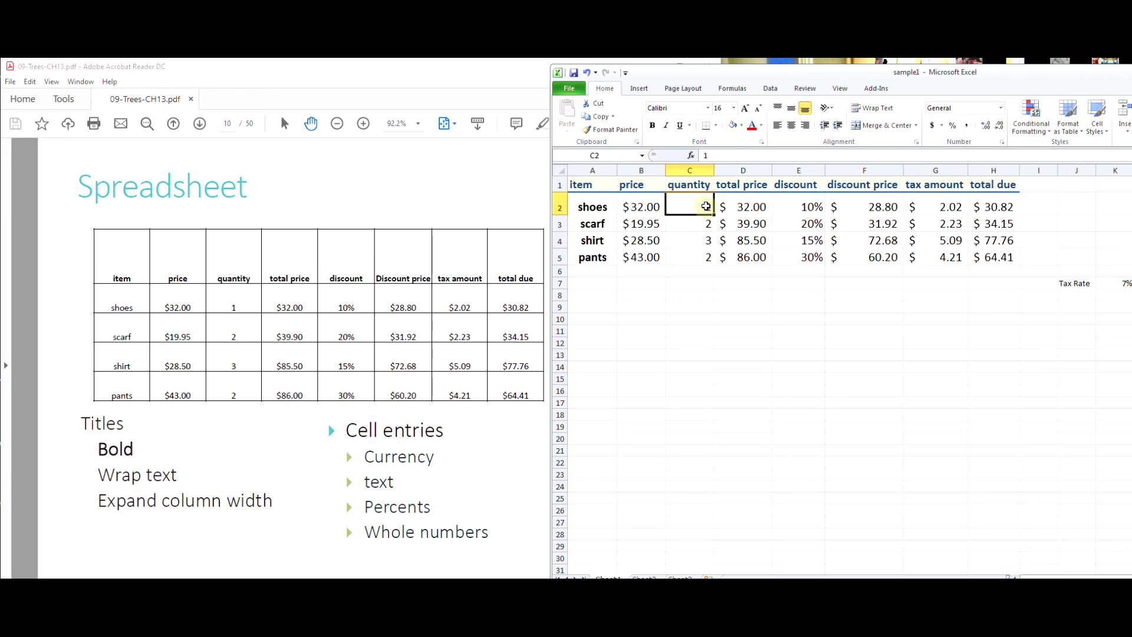
pyautogui.click(985, 126)
pyautogui.click(985, 127)
pyautogui.click(1000, 127)
pyautogui.click(1001, 127)
pyautogui.click(1105, 124)
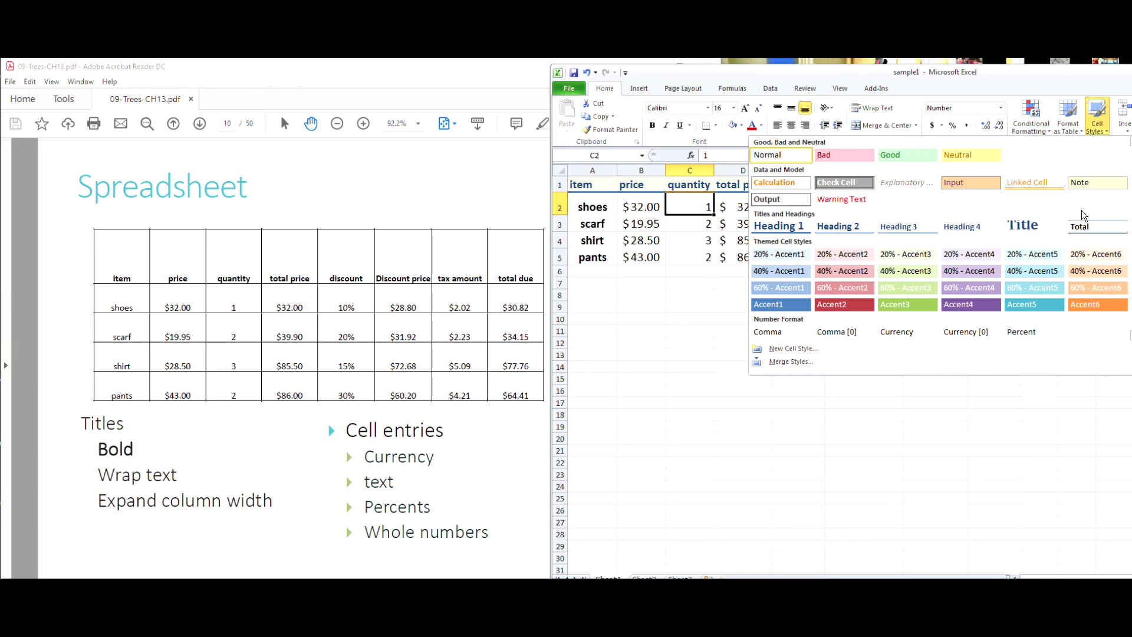
pyautogui.click(868, 464)
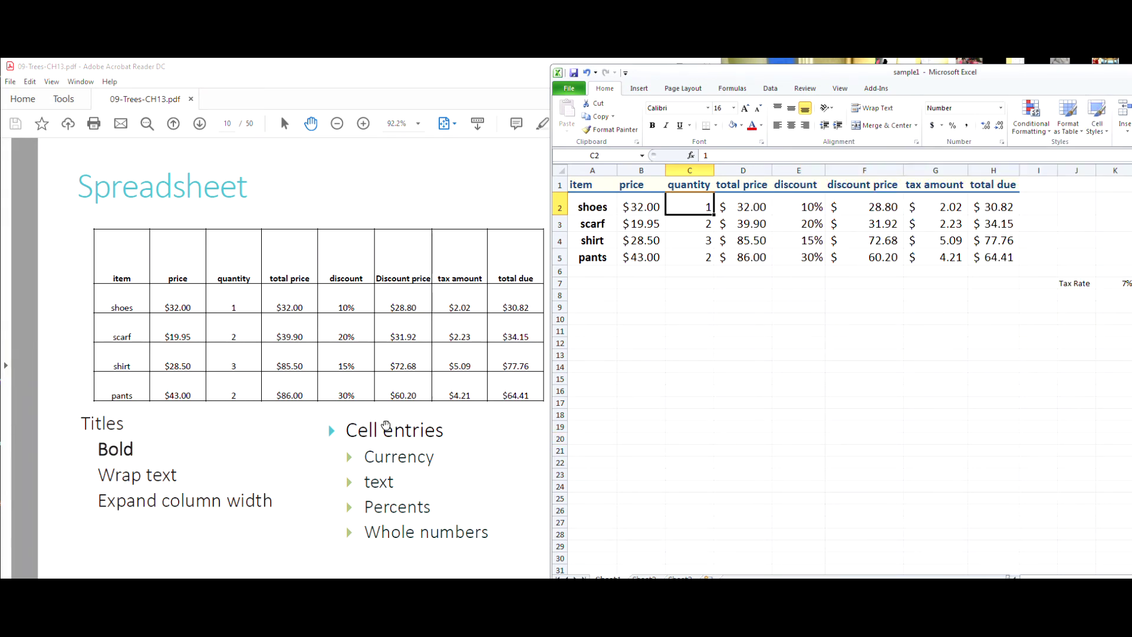
# Step: Switch to Acrobat Reader and read the Spreadsheet operations slide on page 11
pyautogui.click(332, 442)
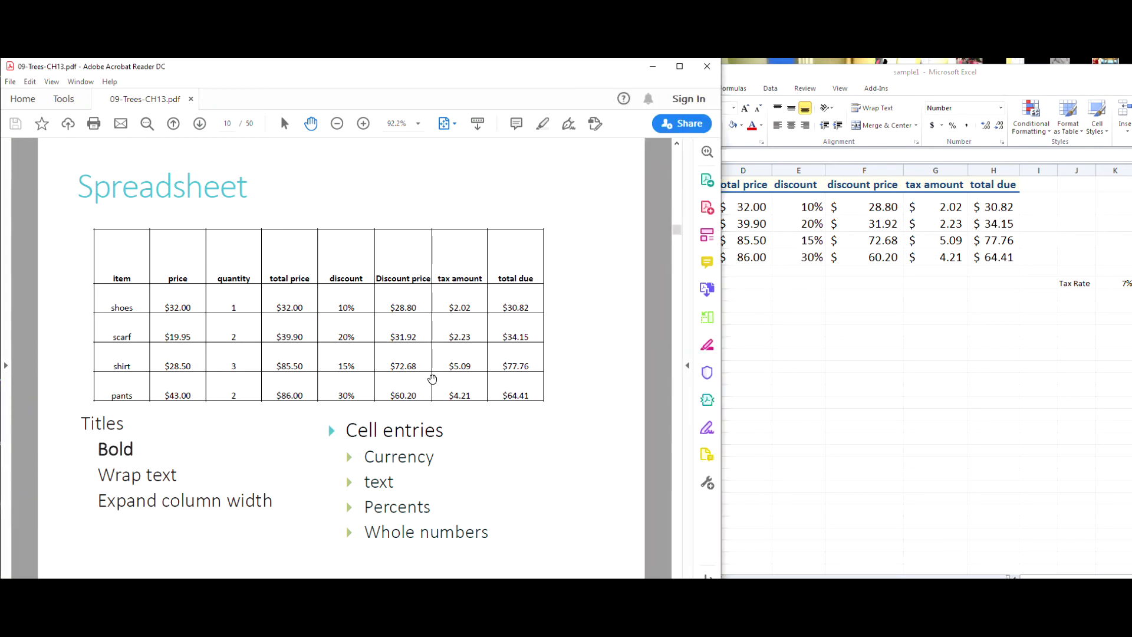
pyautogui.scroll(-1, 432, 379)
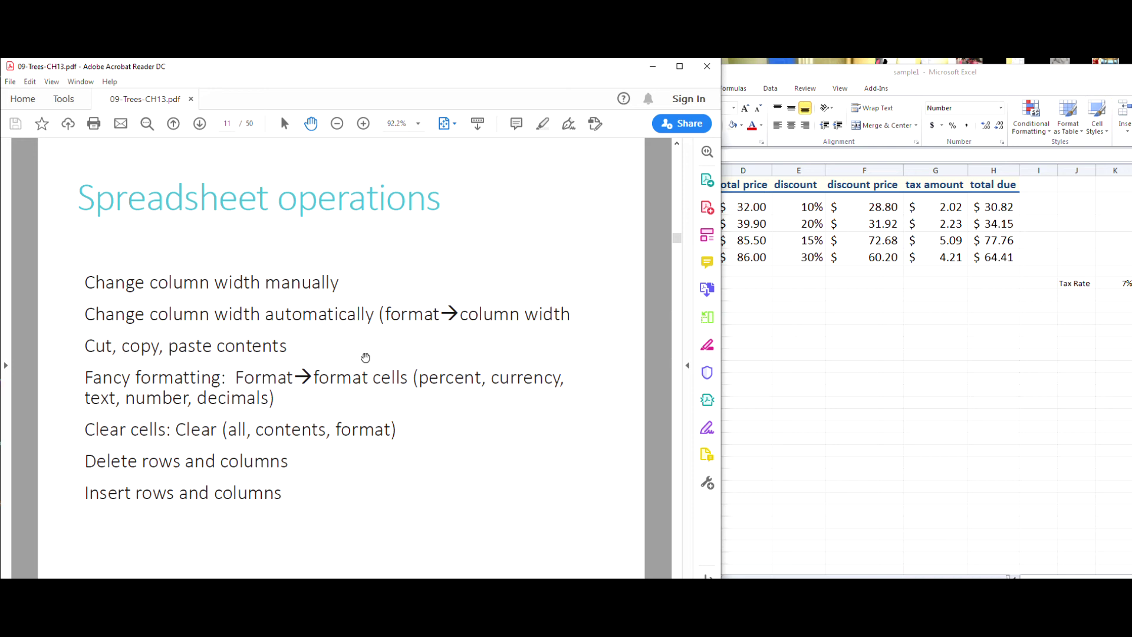
# Step: Switch to Excel, copy the quantities in C2:C5, and paste them into the cells starting at C10
pyautogui.click(764, 308)
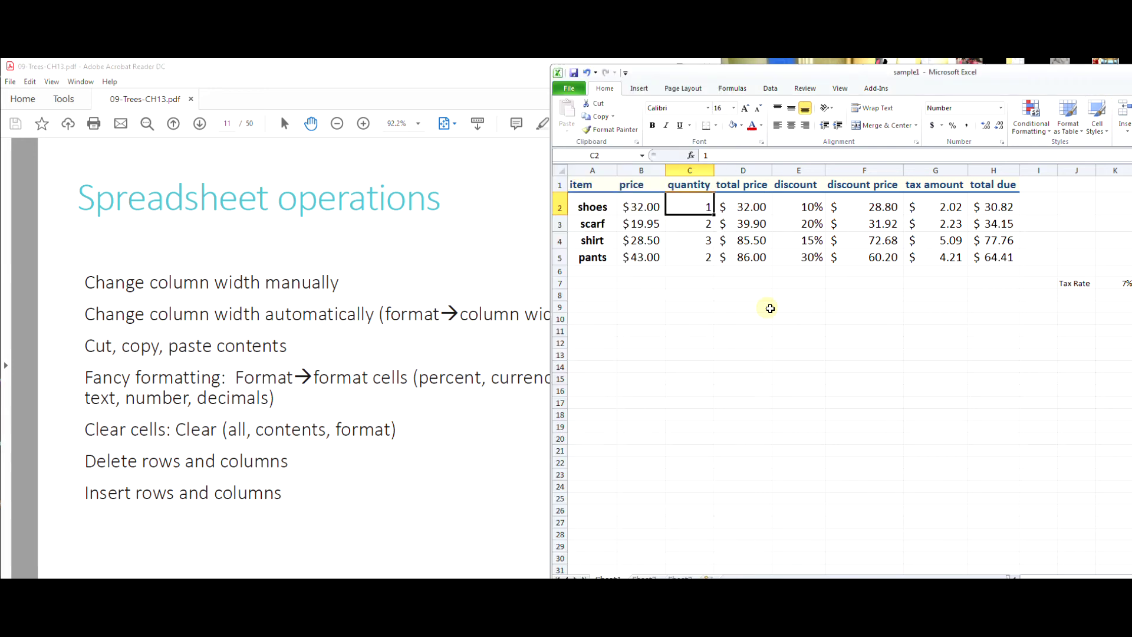
pyautogui.click(681, 283)
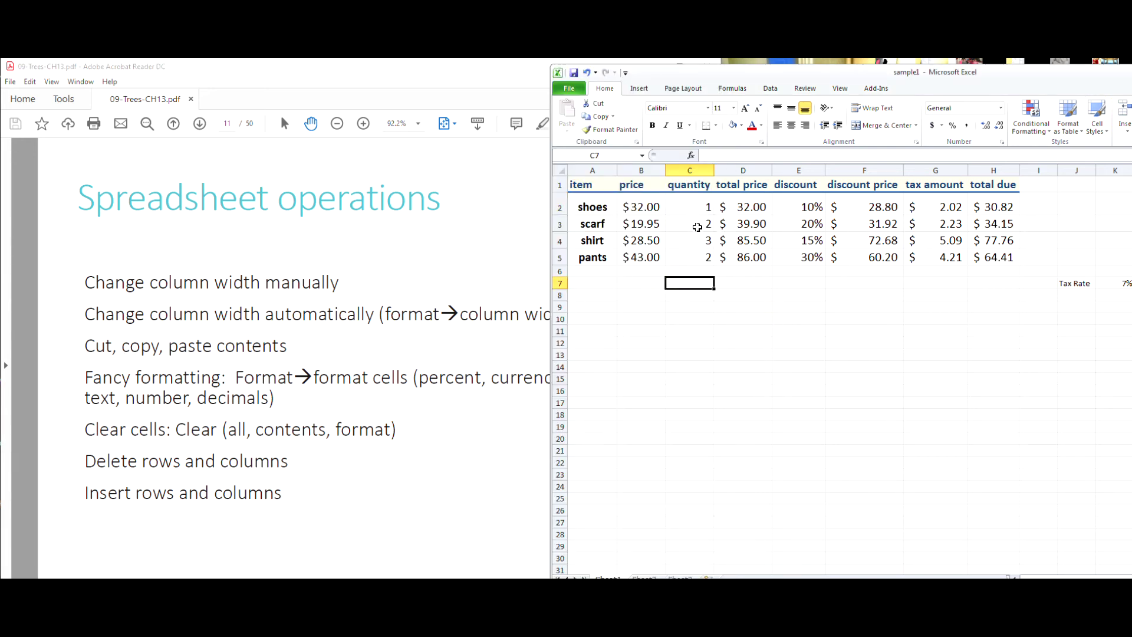
pyautogui.moveTo(699, 207); pyautogui.dragTo(702, 251)
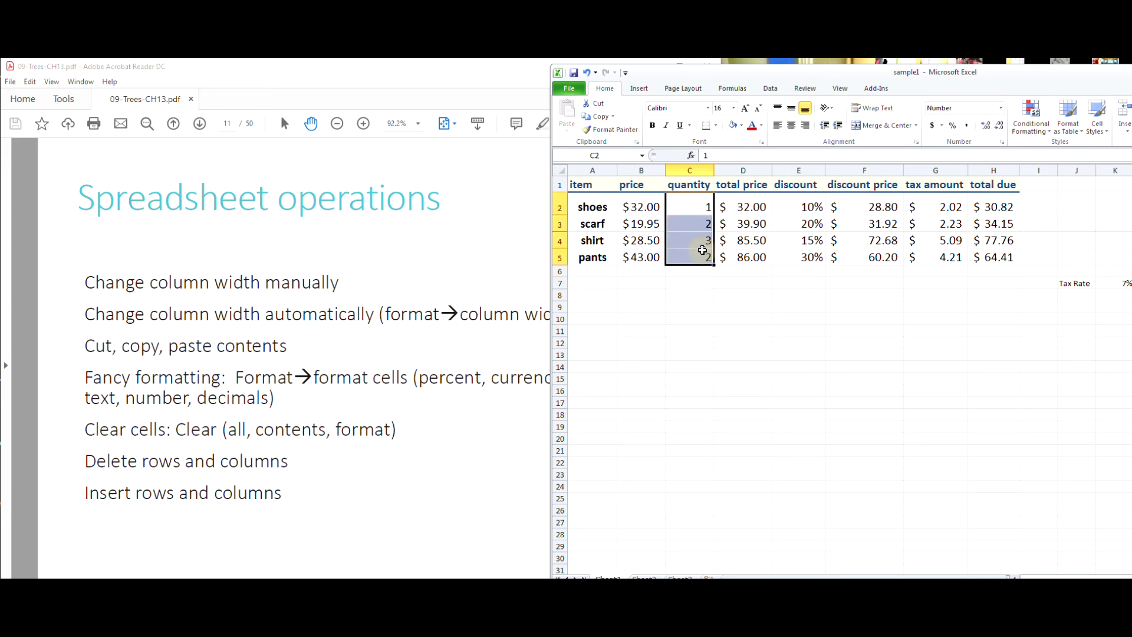
pyautogui.rightClick(693, 208)
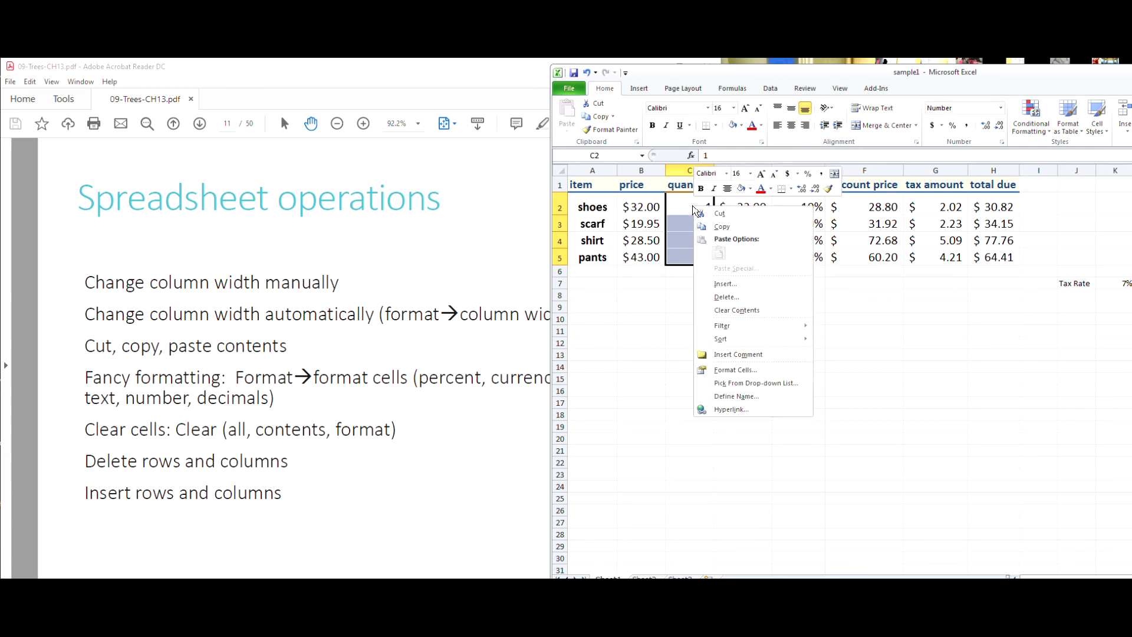
pyautogui.click(729, 228)
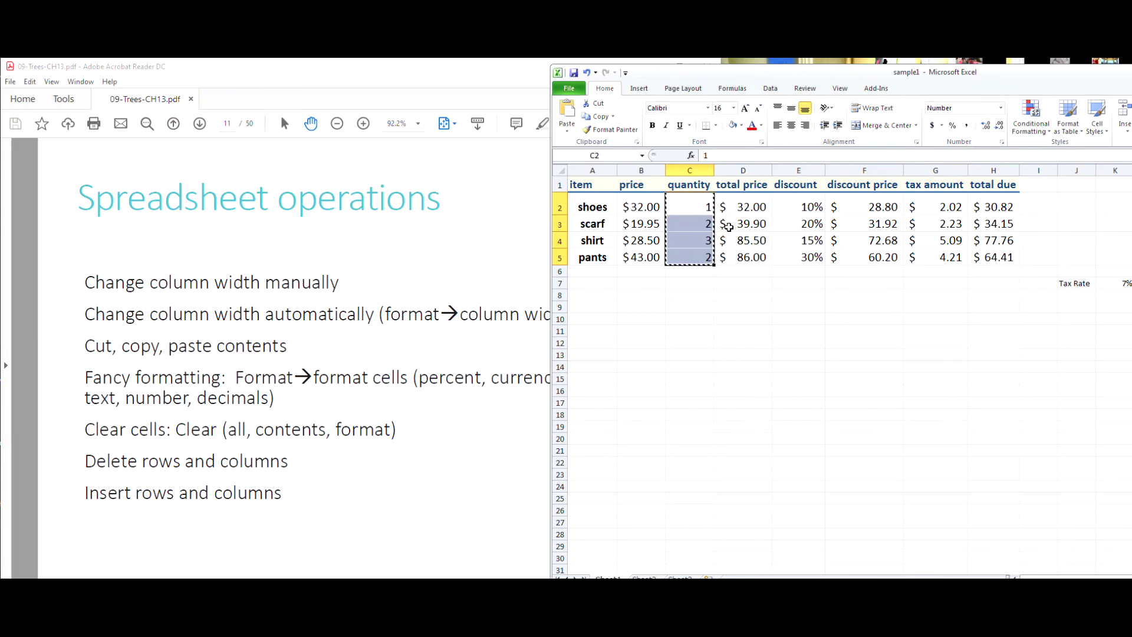
pyautogui.click(693, 317)
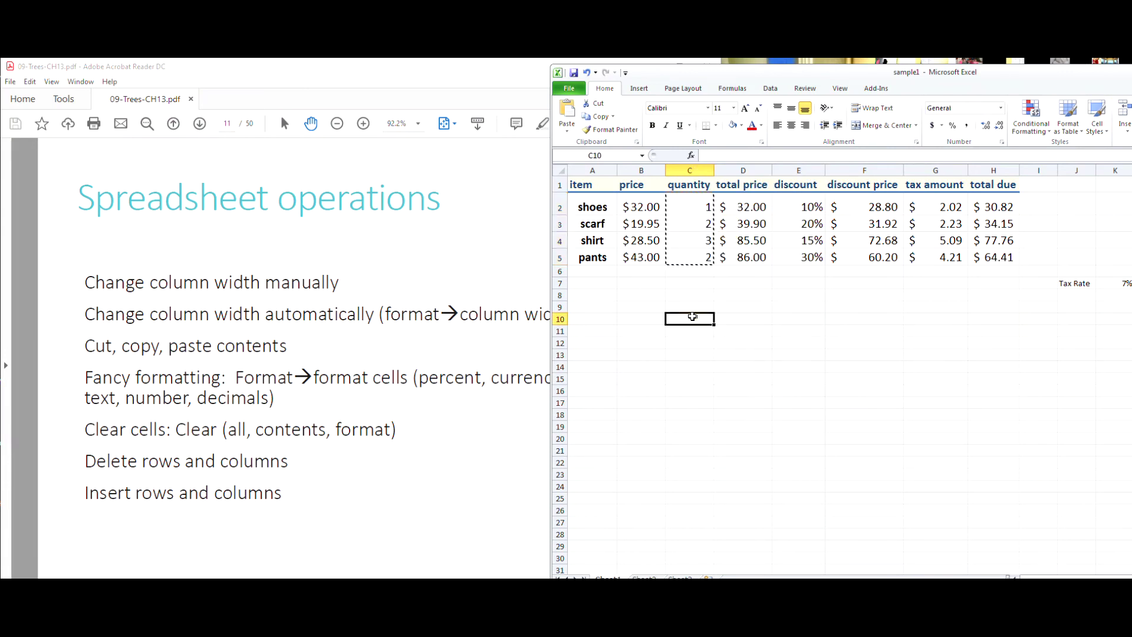
pyautogui.rightClick(694, 319)
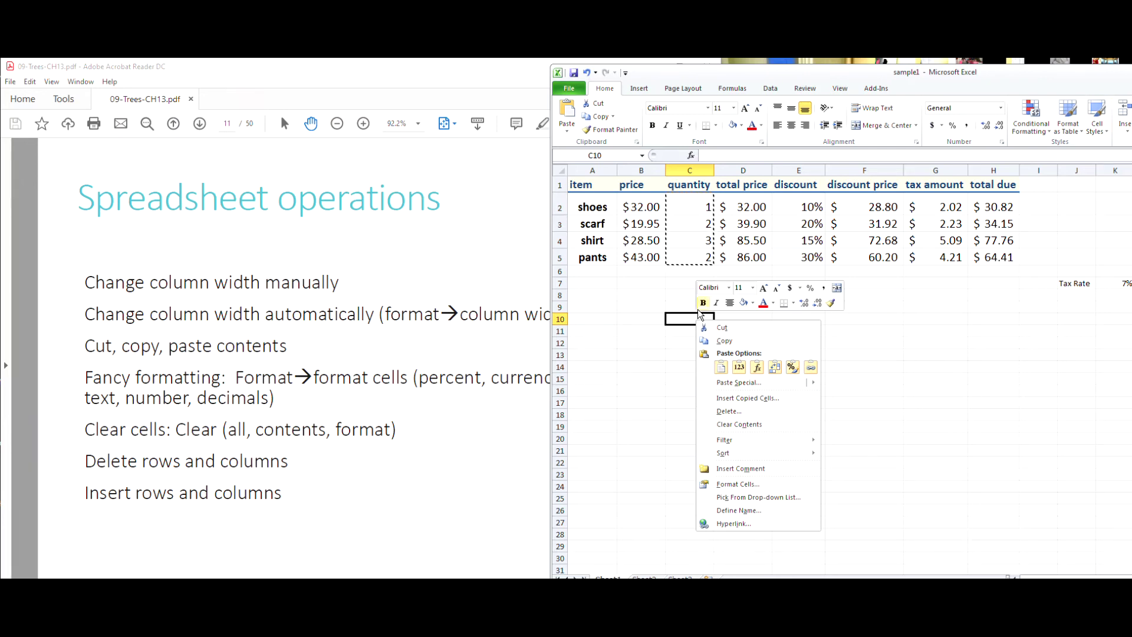
pyautogui.click(720, 367)
pyautogui.click(696, 420)
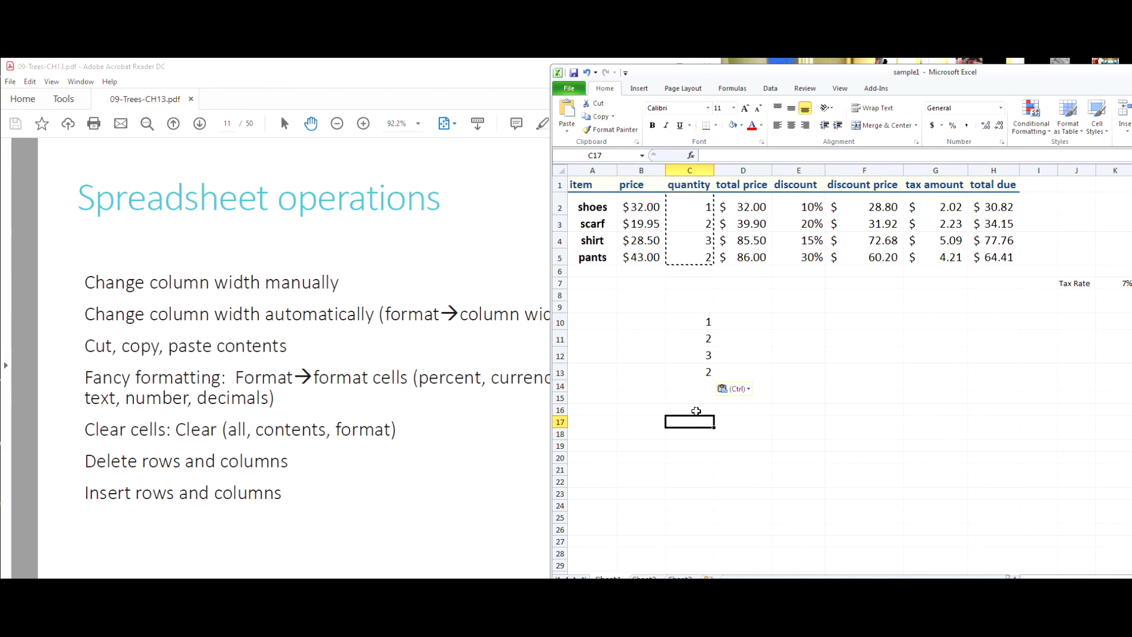
pyautogui.press('Escape')
# Step: Clear the contents of the pasted quantities in C10:C13
pyautogui.moveTo(698, 321); pyautogui.dragTo(705, 374)
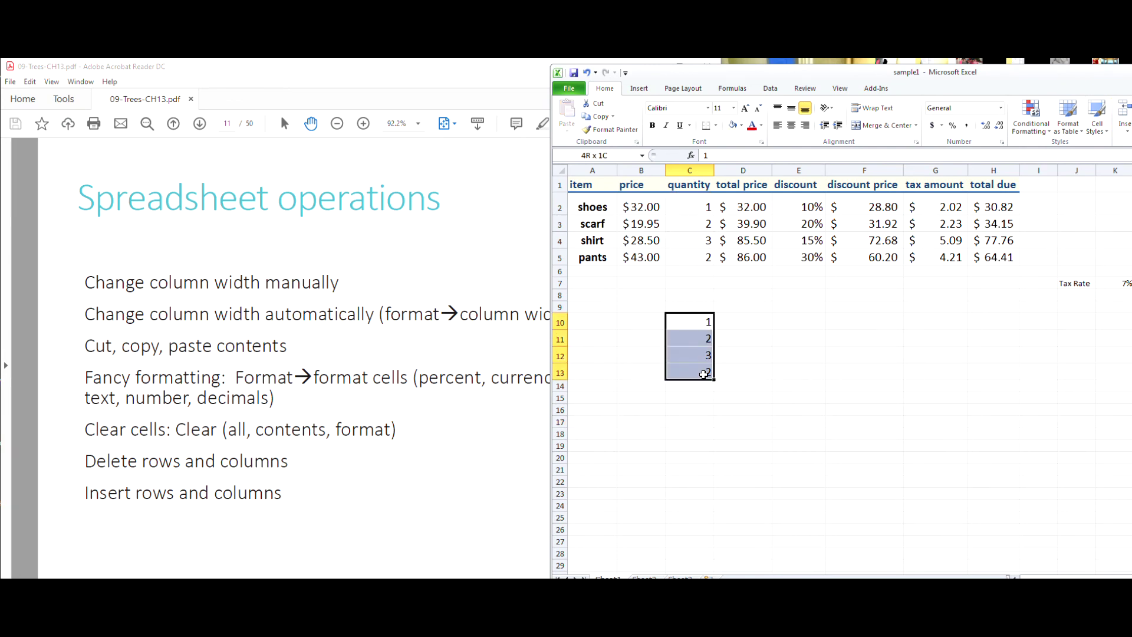
pyautogui.rightClick(681, 334)
pyautogui.press('Escape')
pyautogui.rightClick(685, 335)
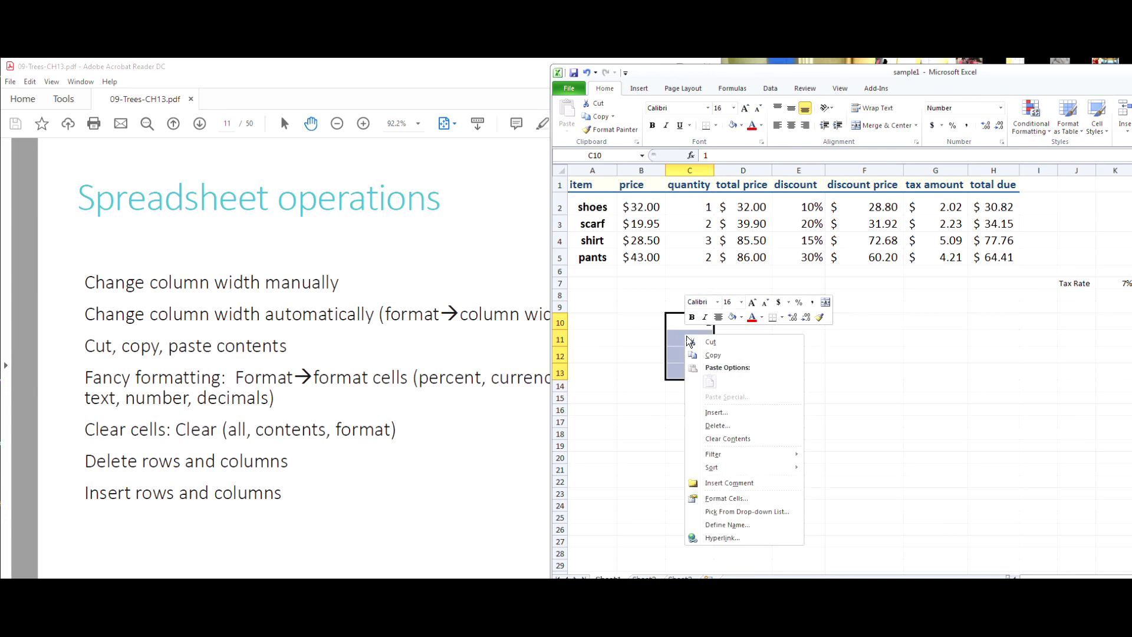
pyautogui.click(735, 438)
pyautogui.click(681, 449)
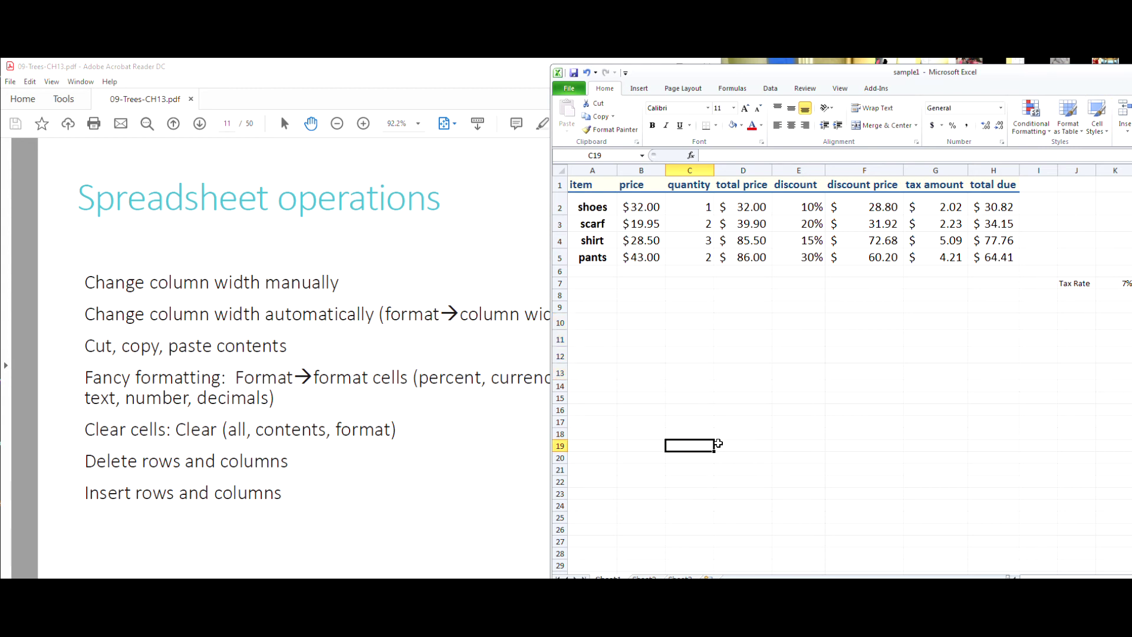
# Step: Check the slide's delete and insert operations, and examine the insert and delete options for row 10 in Excel
pyautogui.click(466, 421)
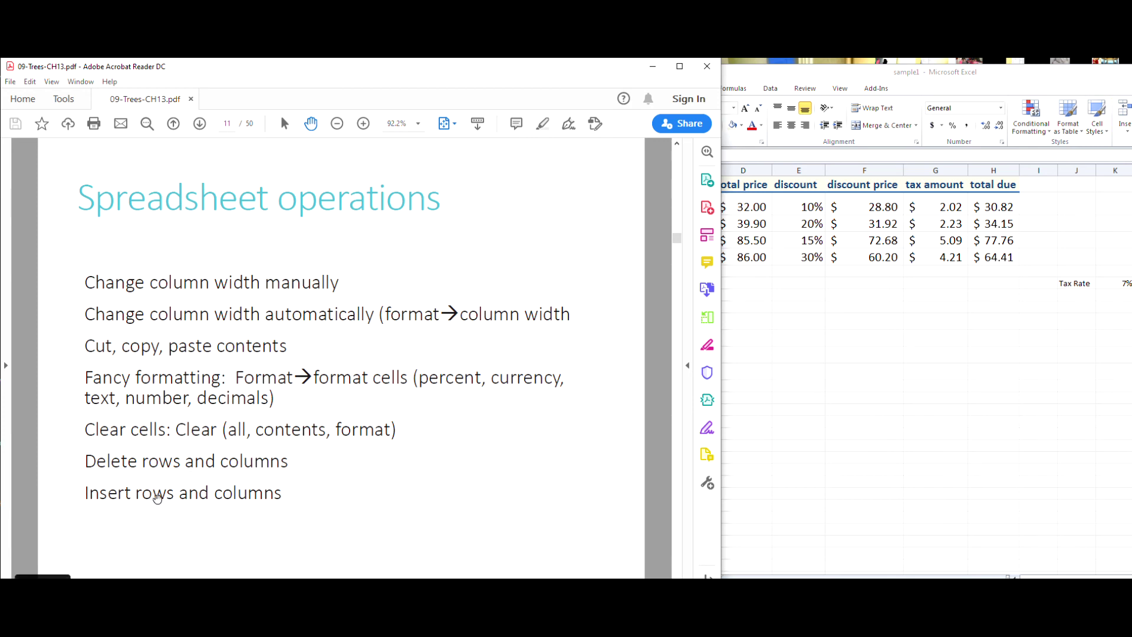
pyautogui.click(772, 352)
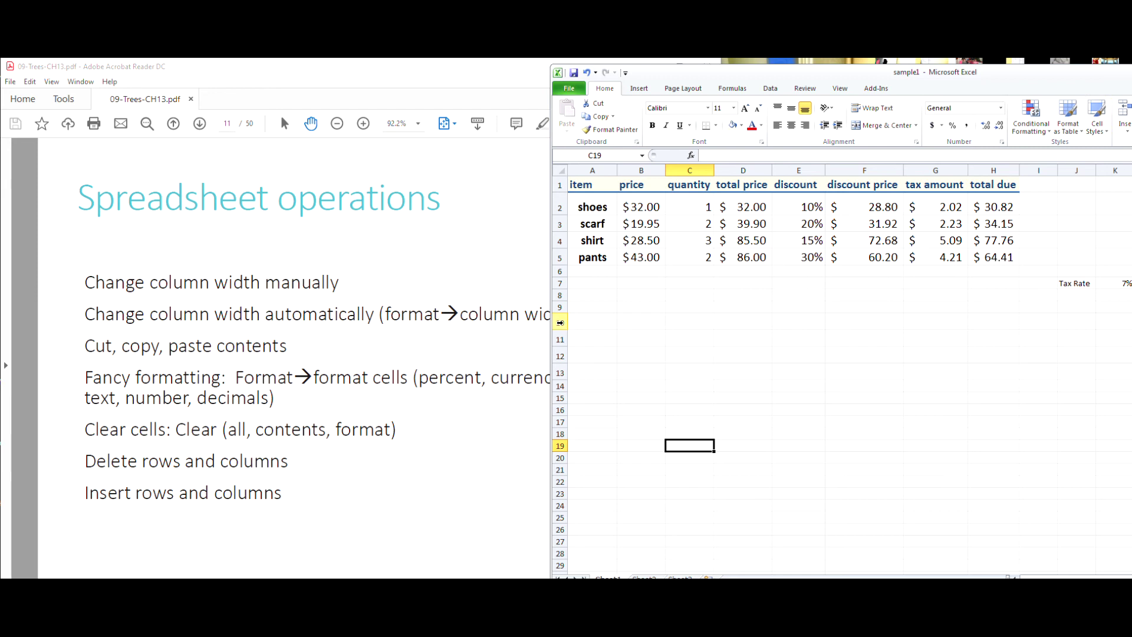
pyautogui.click(558, 323)
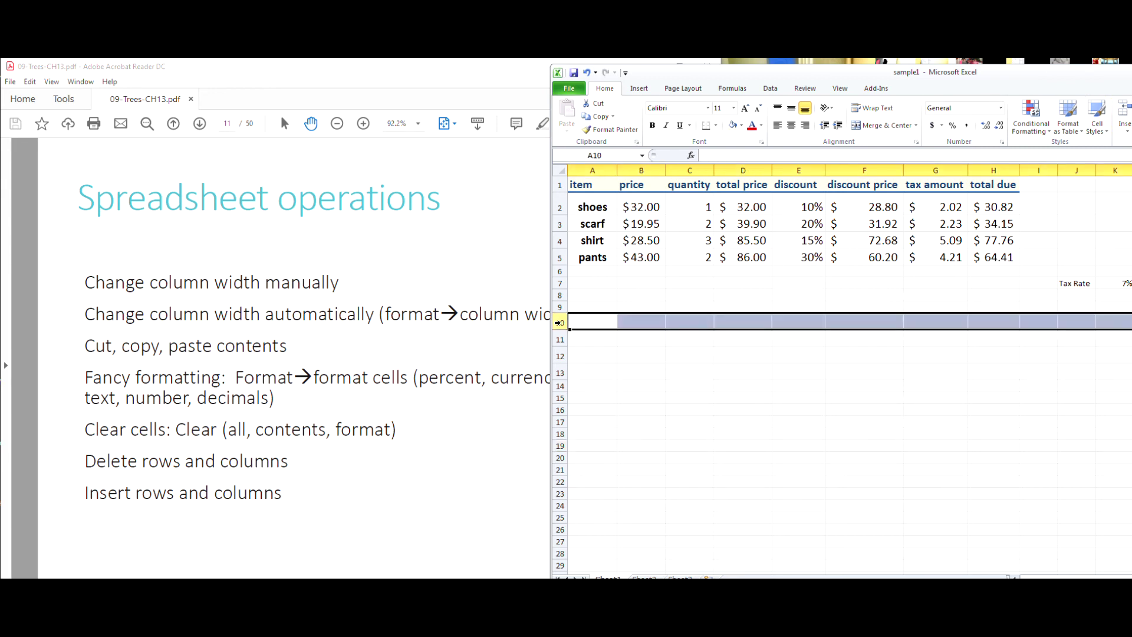
pyautogui.rightClick(559, 323)
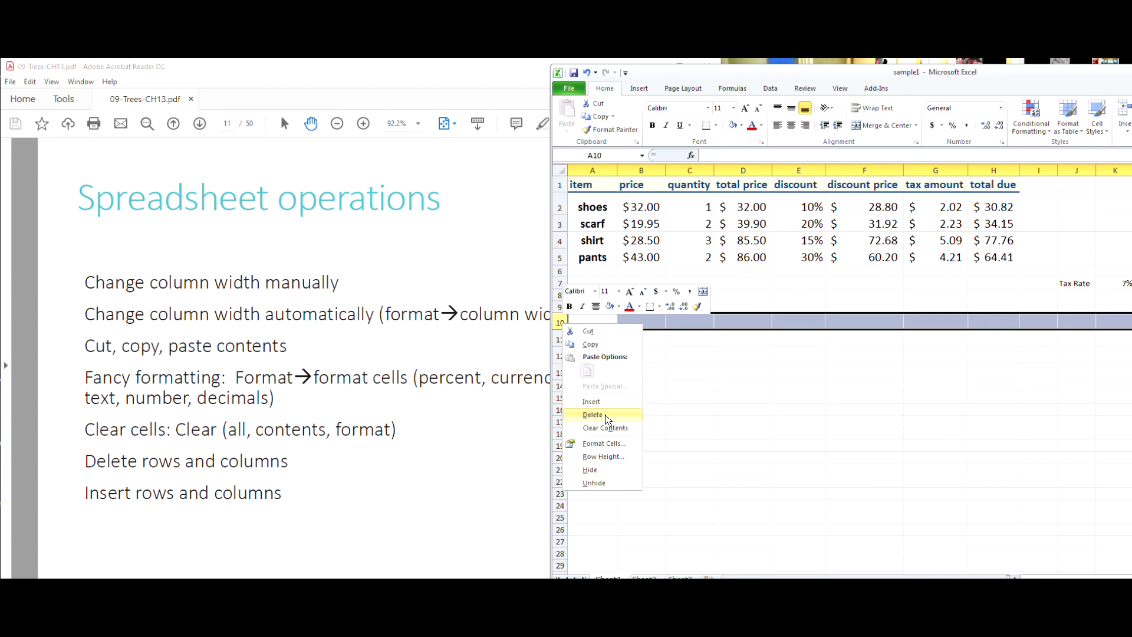
pyautogui.click(616, 401)
pyautogui.click(678, 385)
# Step: Enter the sample values 1, 1 and 3 in cells B10 to B12
pyautogui.click(630, 323)
pyautogui.write('1')
pyautogui.press('Return')
pyautogui.write('1')
pyautogui.press('Return')
pyautogui.write('3')
pyautogui.click(649, 408)
# Step: Delete row 11, which holds one of the sample values, from the sheet
pyautogui.click(560, 340)
pyautogui.rightClick(561, 339)
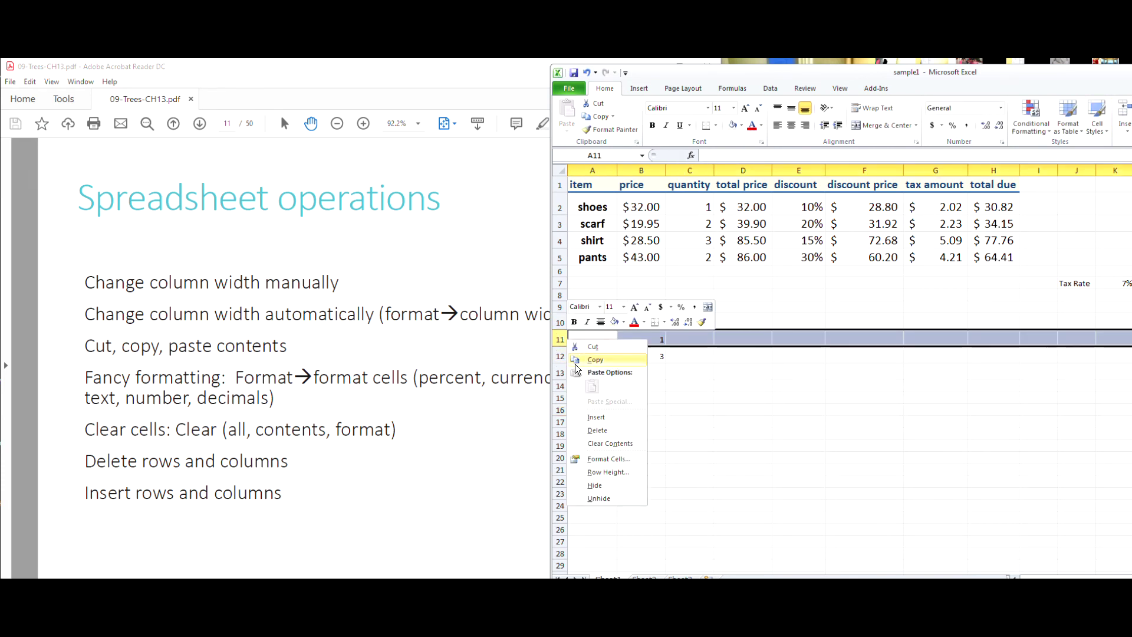
pyautogui.click(605, 431)
pyautogui.click(651, 391)
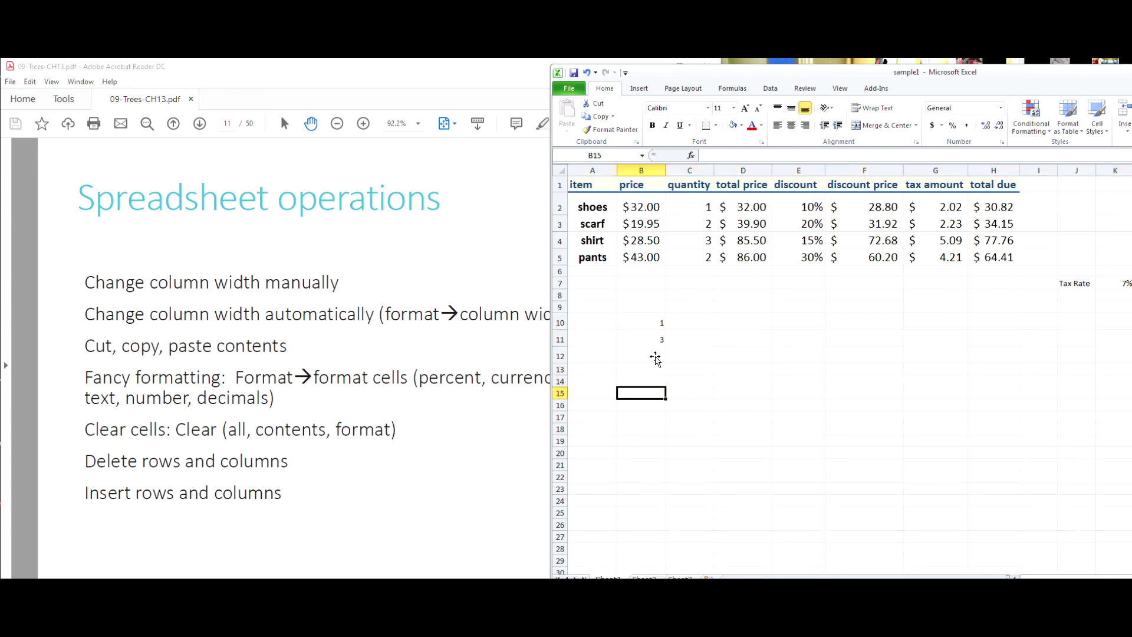
# Step: Clear the contents of the remaining sample values in cells B10:B11
pyautogui.moveTo(642, 323); pyautogui.dragTo(647, 339)
pyautogui.rightClick(647, 341)
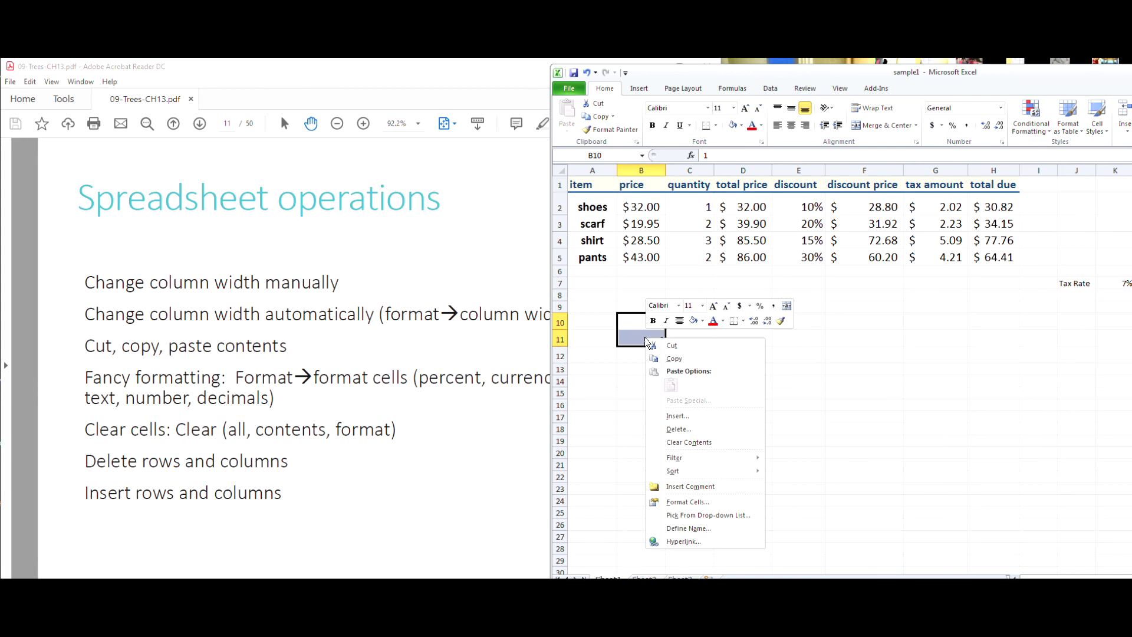
pyautogui.click(724, 443)
pyautogui.click(732, 429)
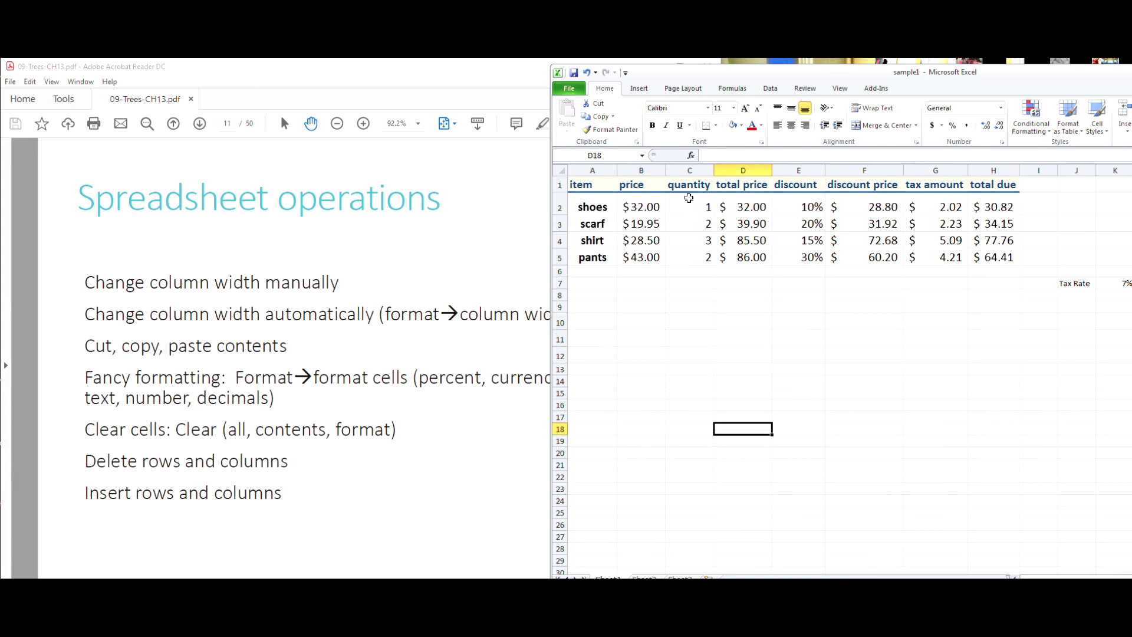
# Step: Examine the insert and delete options available for the whole quantity column C
pyautogui.click(690, 171)
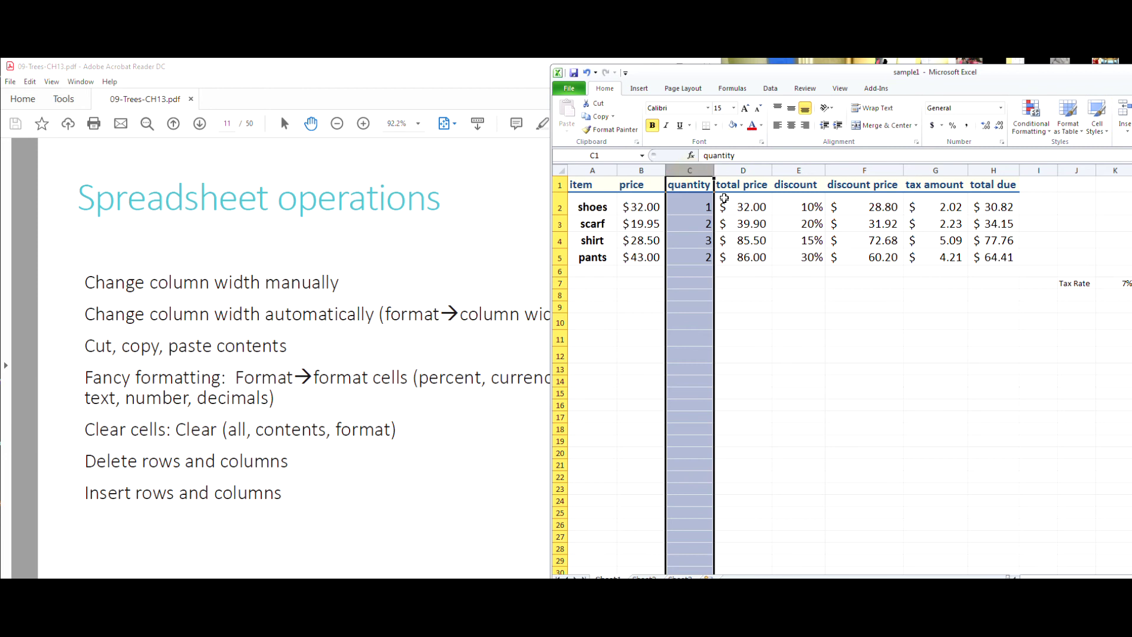
pyautogui.rightClick(689, 171)
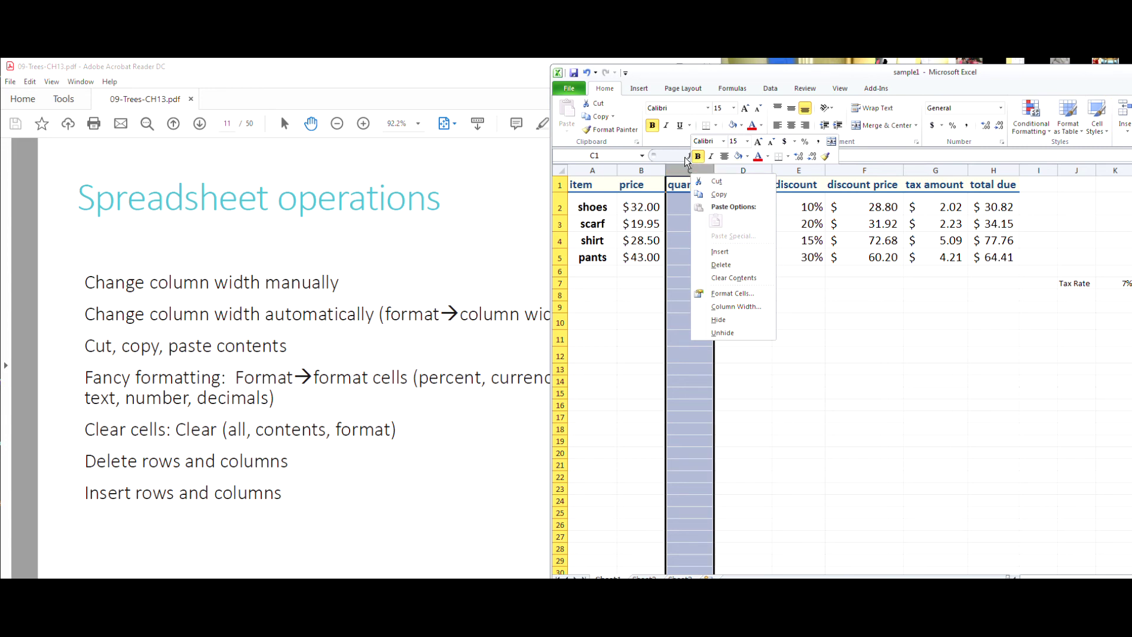
pyautogui.click(593, 345)
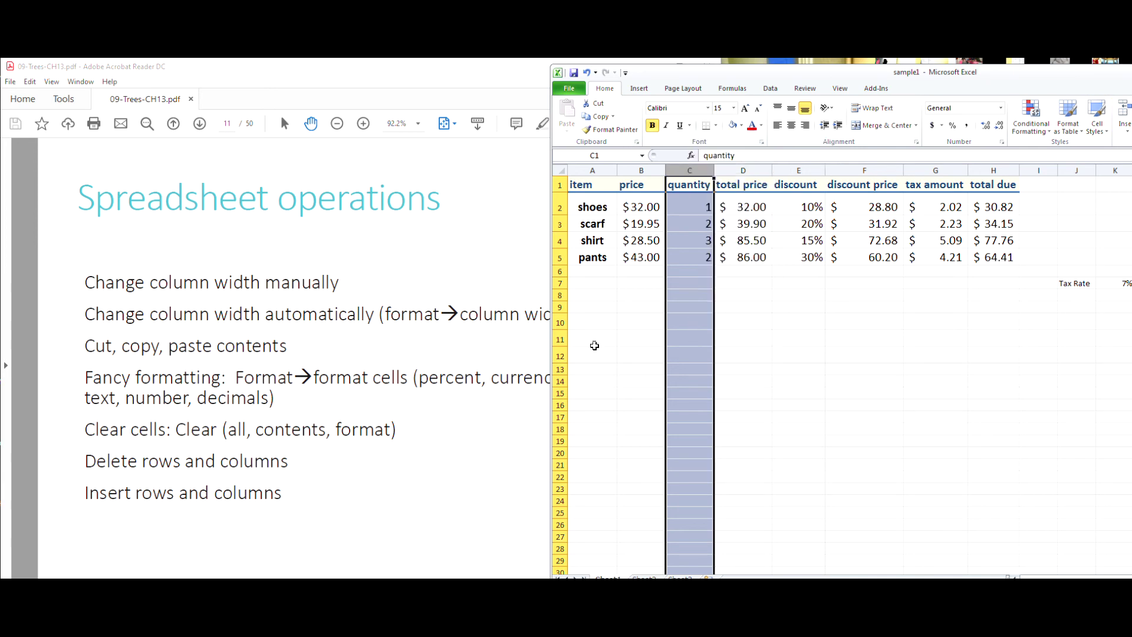
pyautogui.click(596, 342)
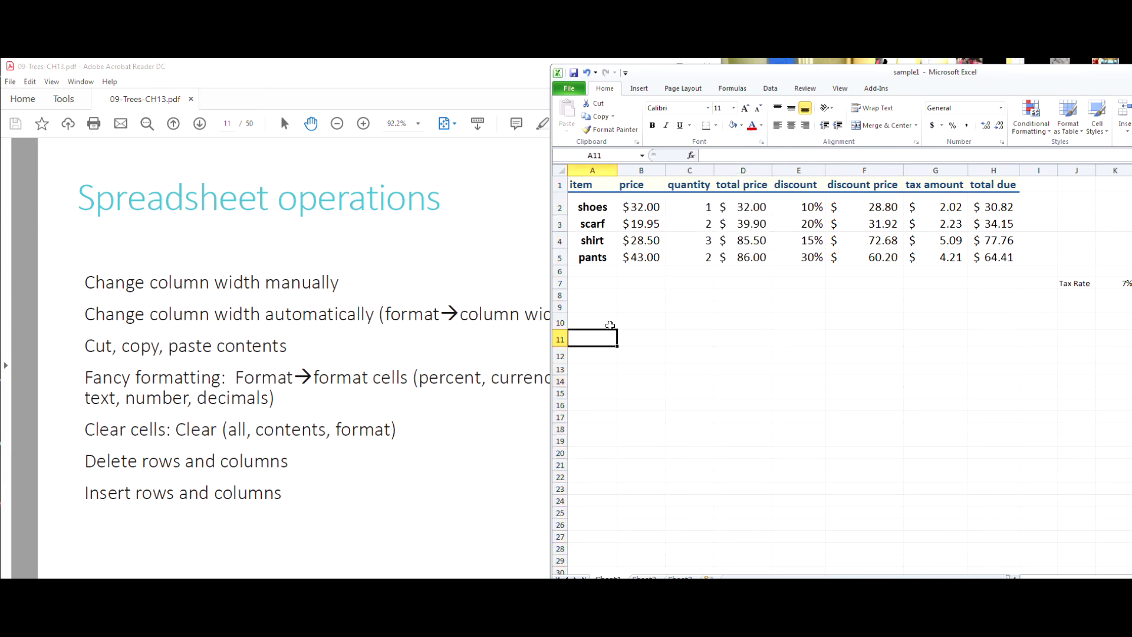
# Step: Turn on filtering for the table's columns A to H
pyautogui.click(561, 170)
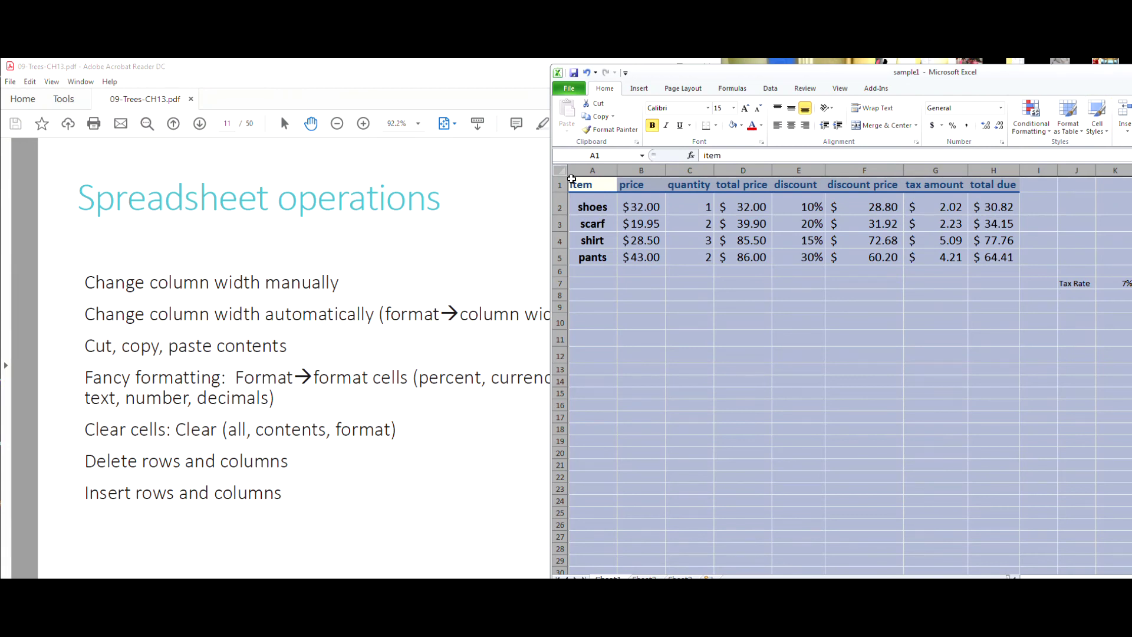
pyautogui.click(655, 221)
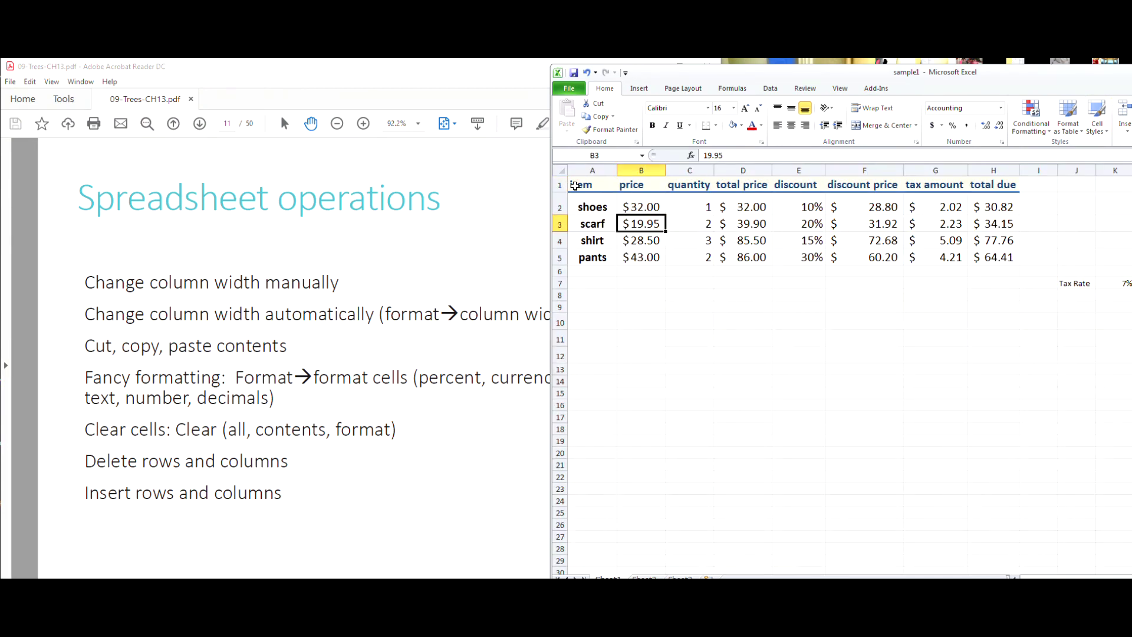
pyautogui.moveTo(593, 170); pyautogui.dragTo(993, 165)
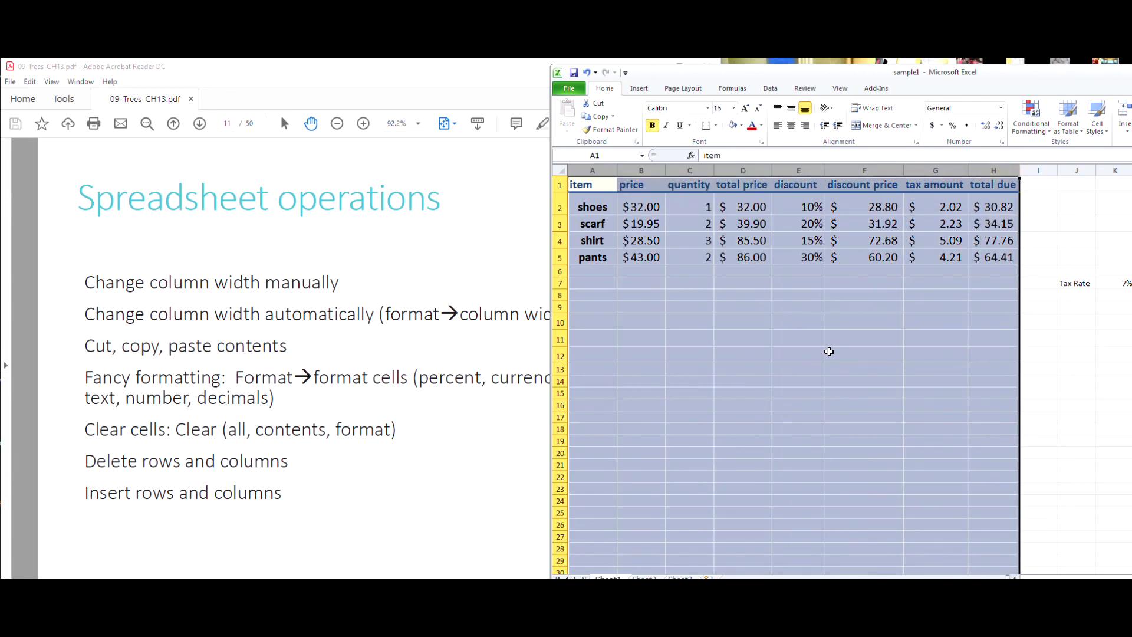
pyautogui.click(775, 89)
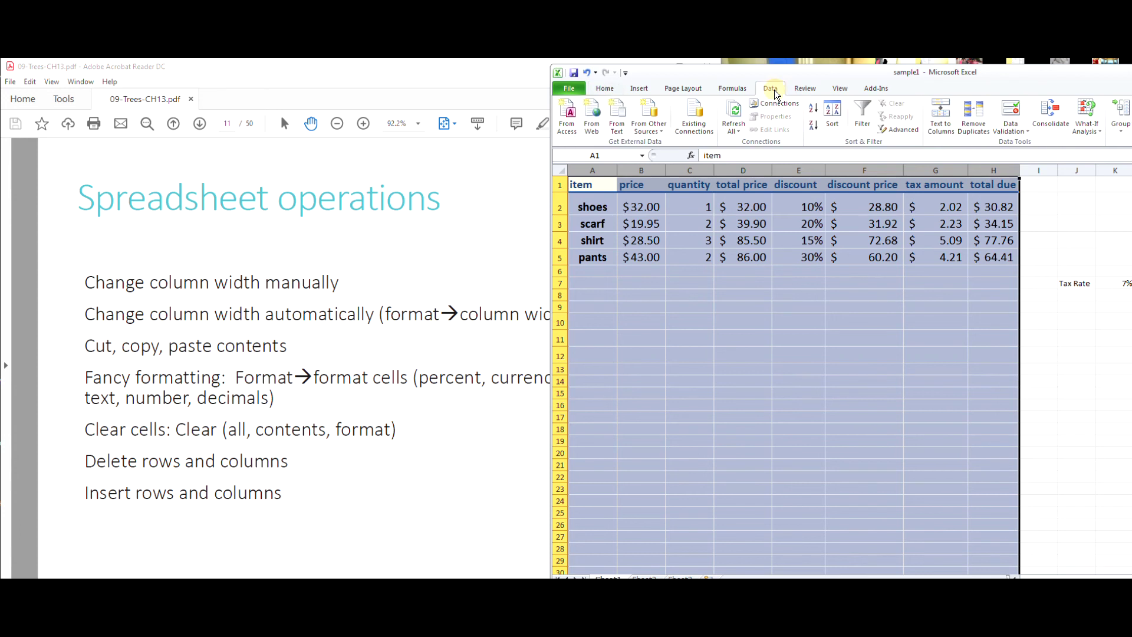
pyautogui.click(863, 115)
pyautogui.click(780, 498)
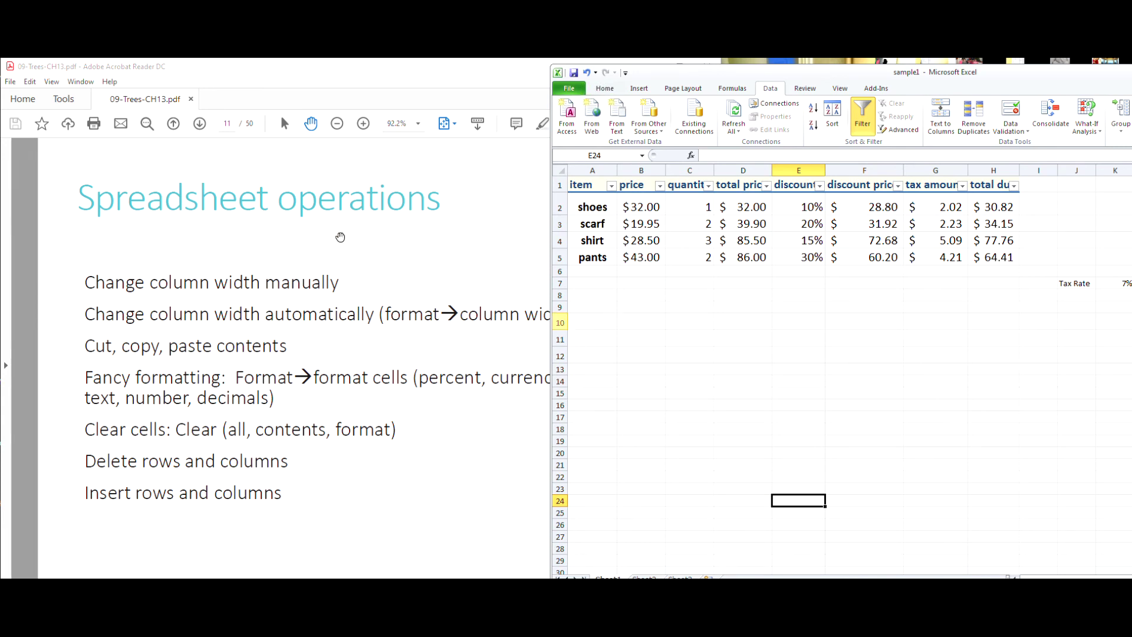
# Step: Filter the item column to hide the scarf entry
pyautogui.click(612, 187)
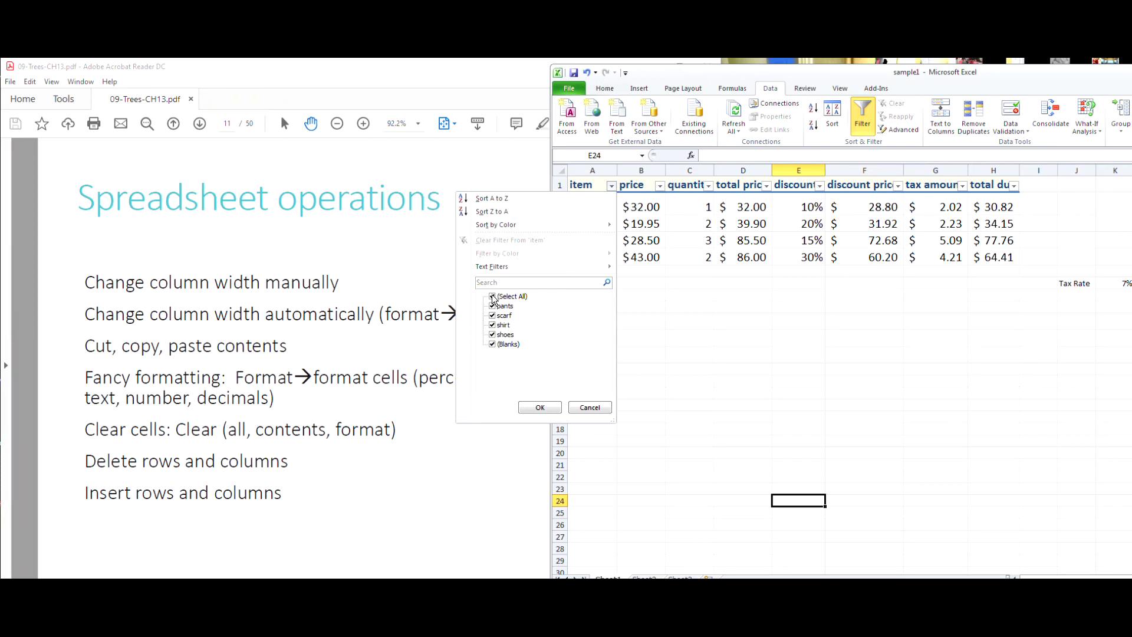
pyautogui.click(492, 315)
pyautogui.click(550, 407)
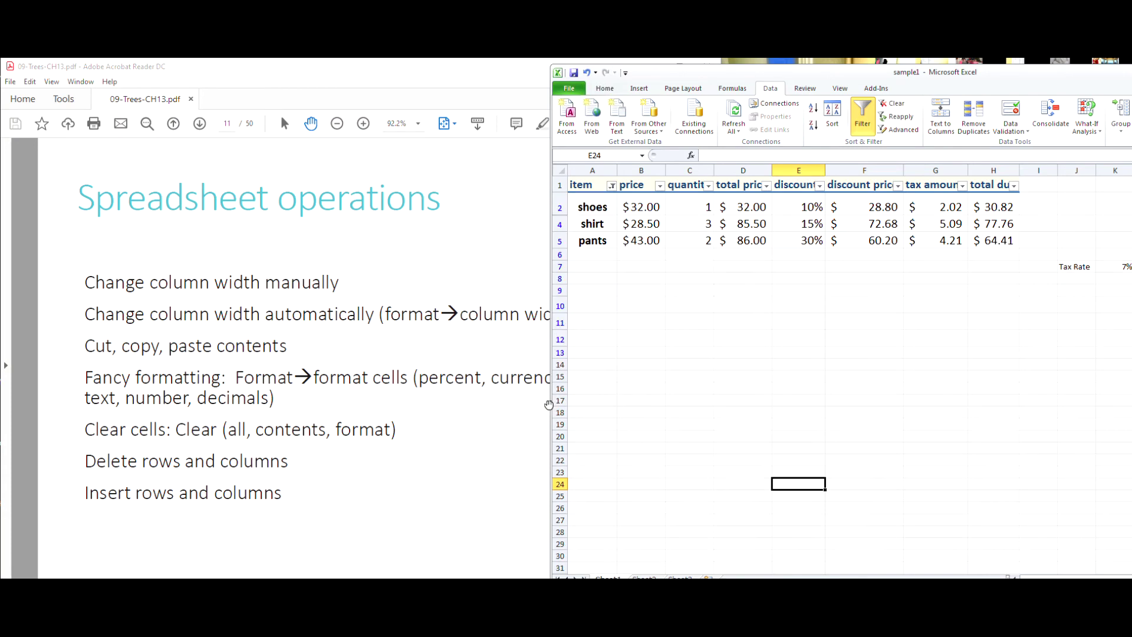
pyautogui.click(643, 385)
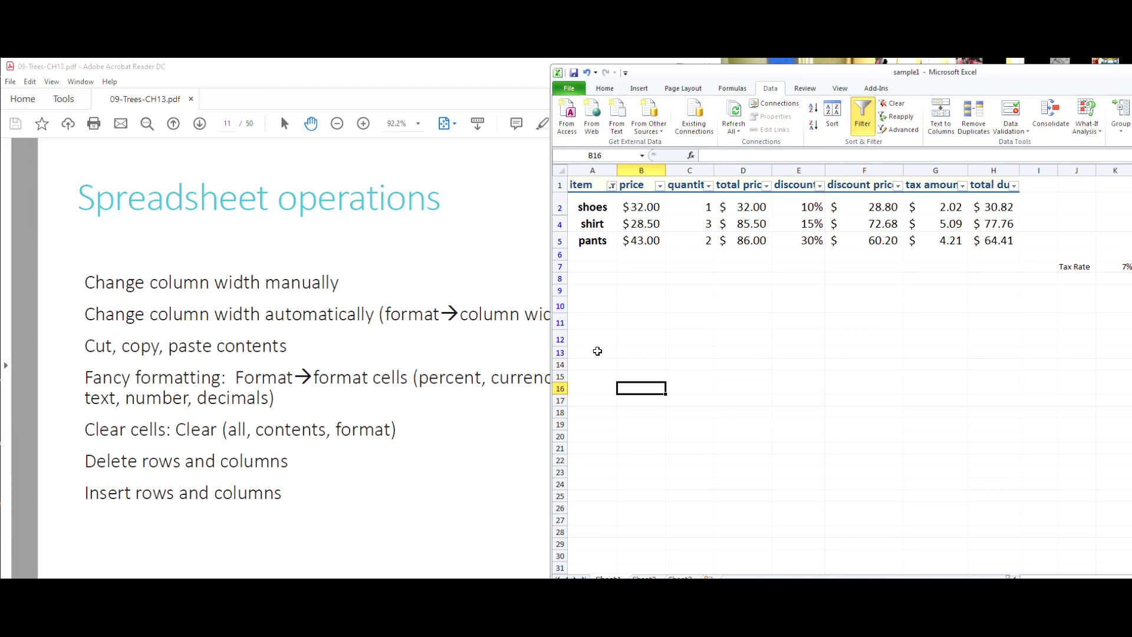
# Step: Include scarf in the item column's filter again so that every item is shown
pyautogui.click(612, 186)
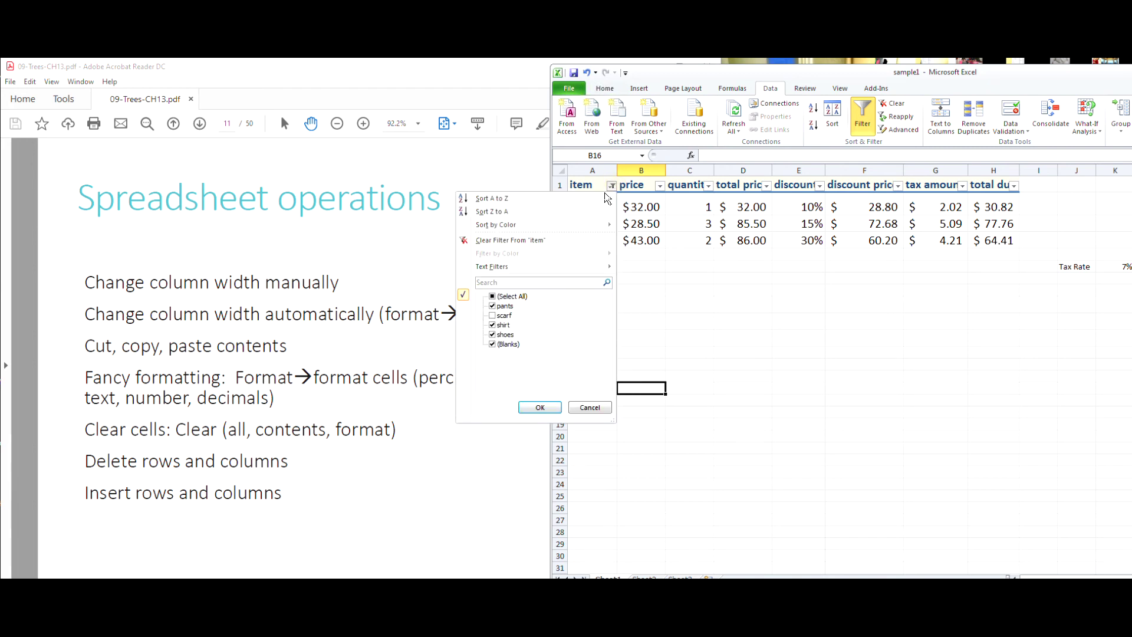
pyautogui.click(503, 316)
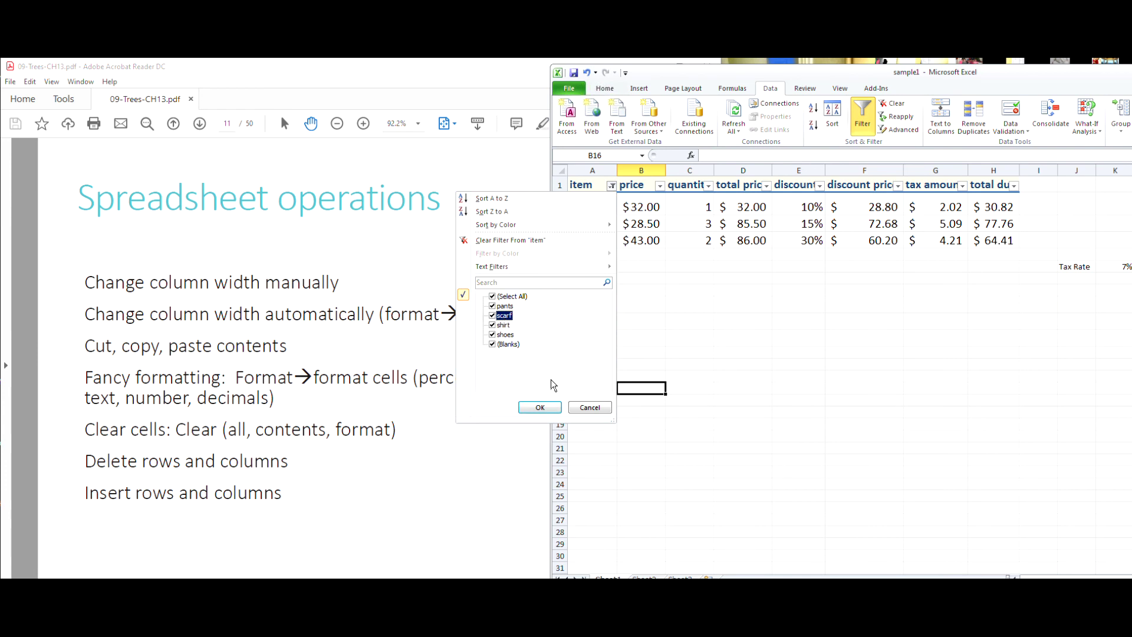
pyautogui.click(540, 408)
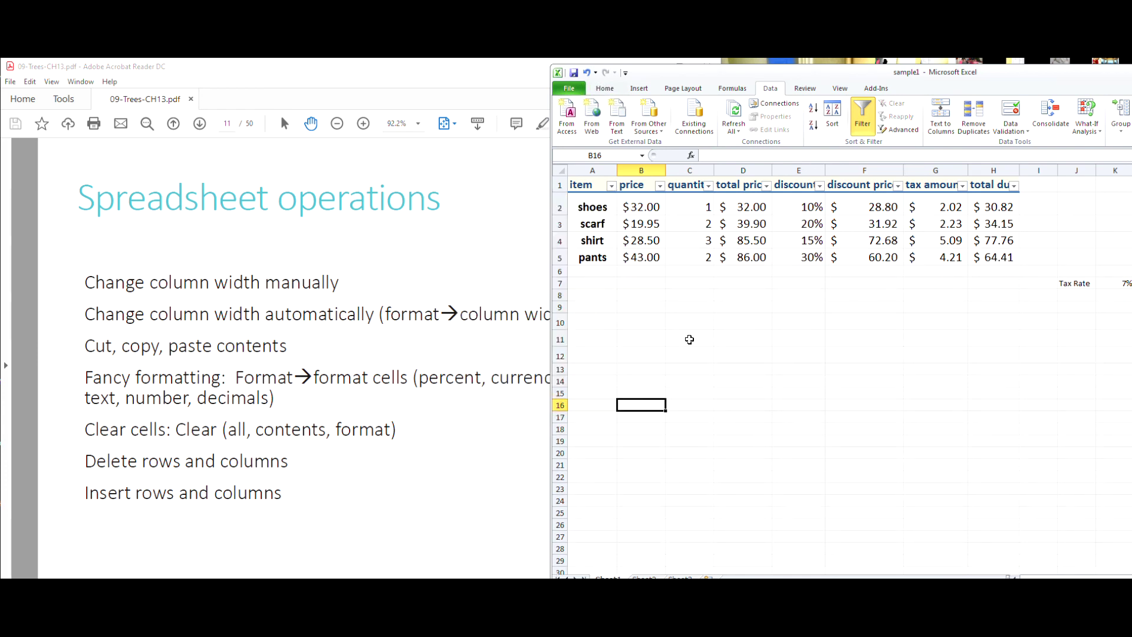
# Step: Sort the table by the item column from Z to A
pyautogui.click(612, 185)
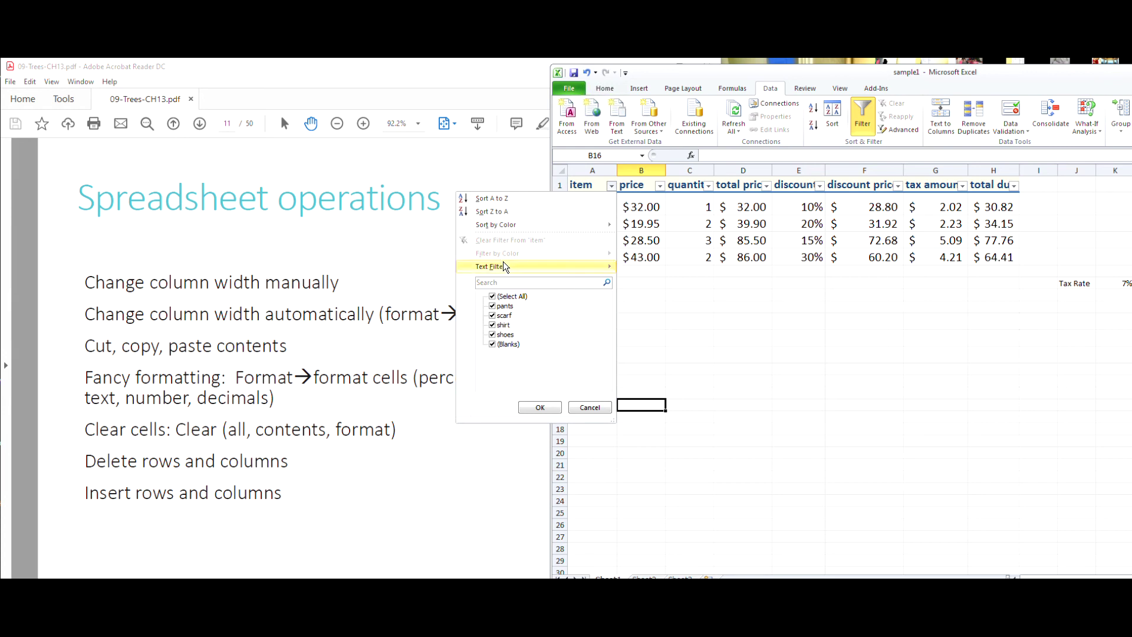
pyautogui.moveTo(518, 224)
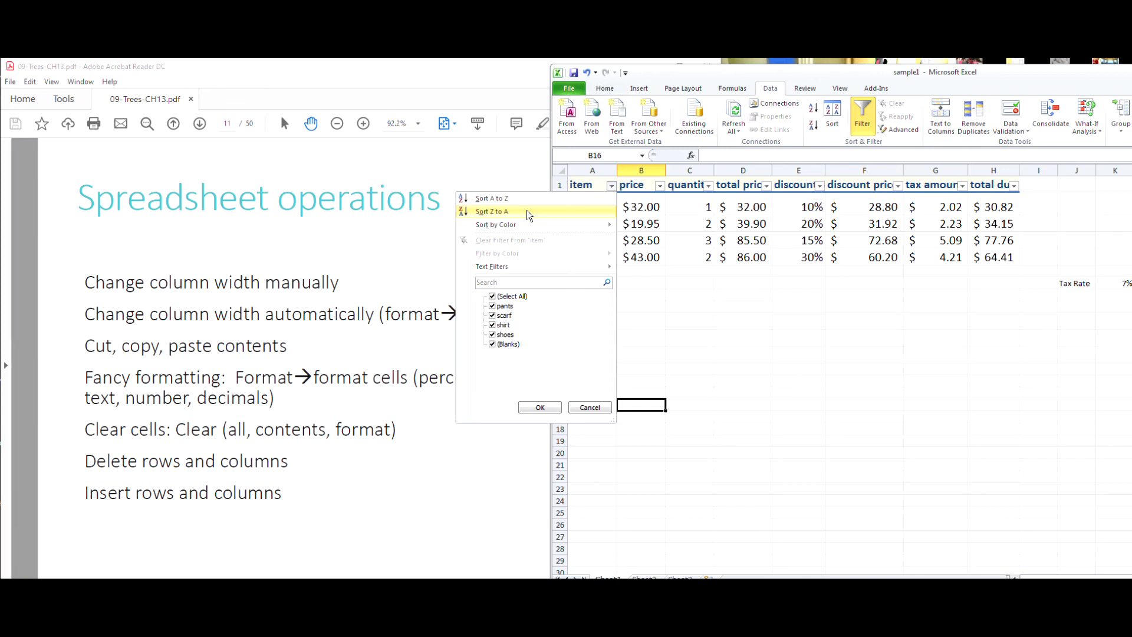
pyautogui.click(526, 211)
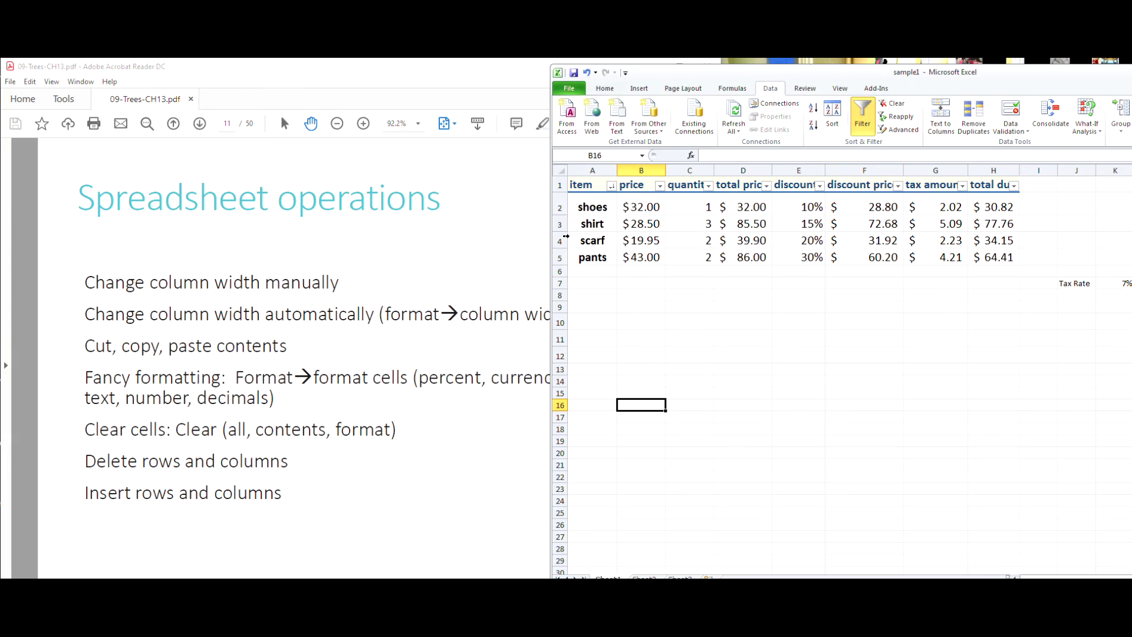
# Step: Sort the table by the item column from A to Z
pyautogui.click(611, 186)
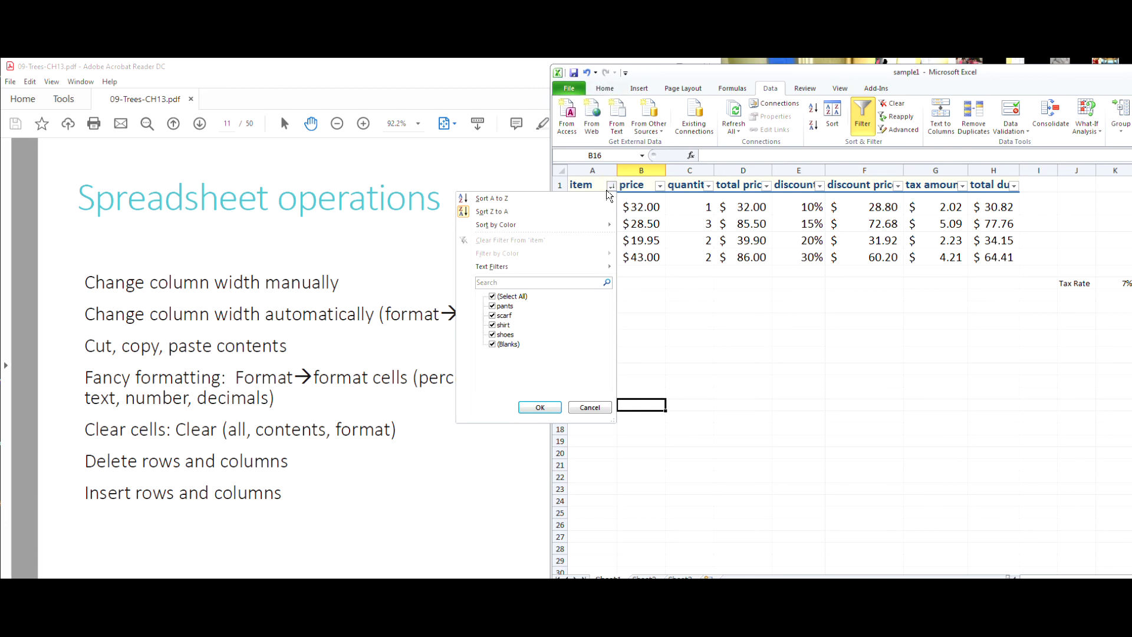
pyautogui.click(494, 199)
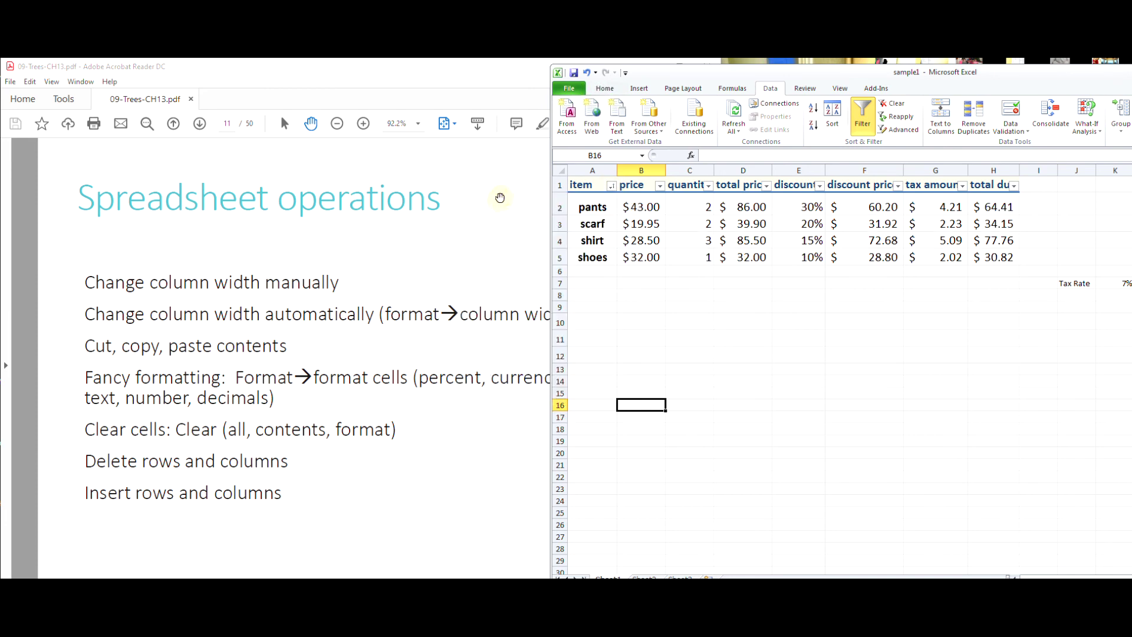
pyautogui.click(678, 334)
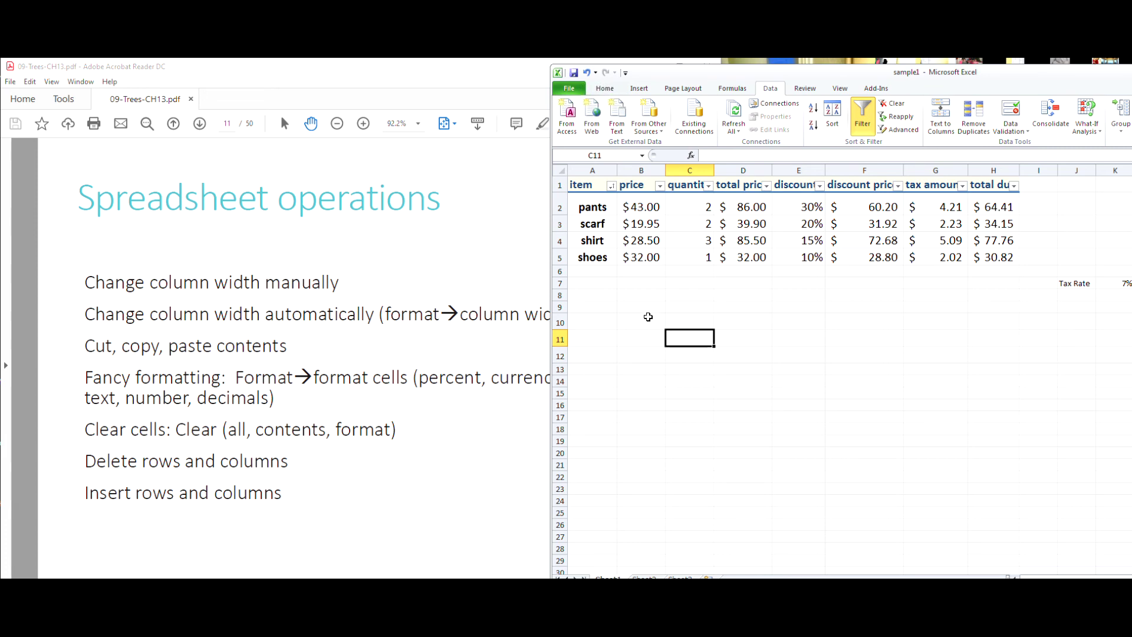
# Step: Check the item column's sort options, including sorting by color, without applying any
pyautogui.click(612, 186)
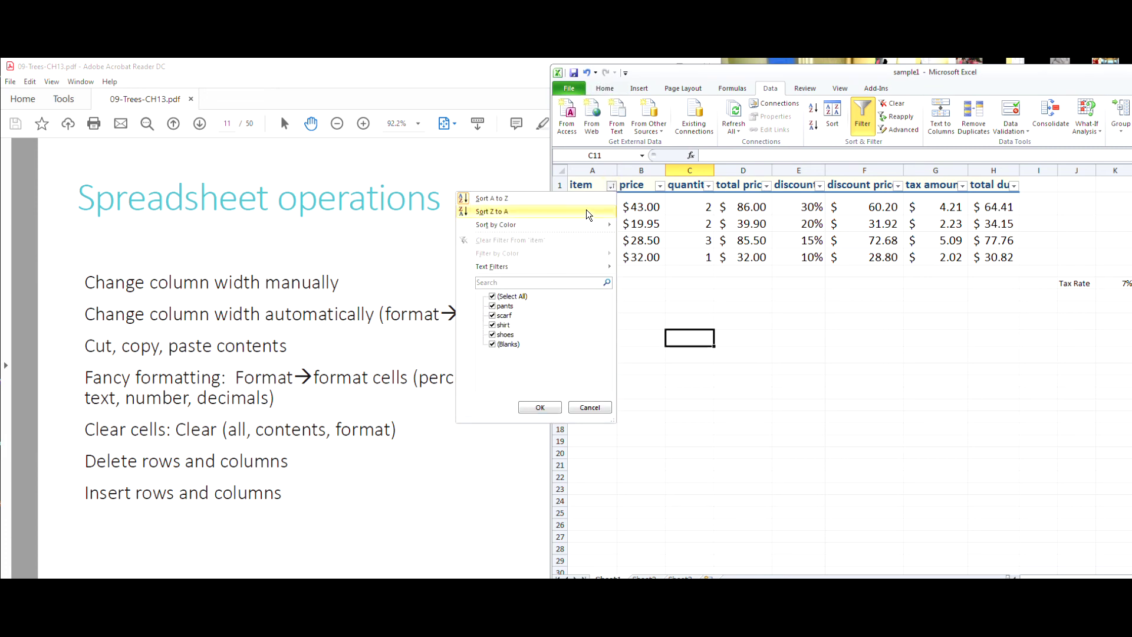
pyautogui.moveTo(585, 227)
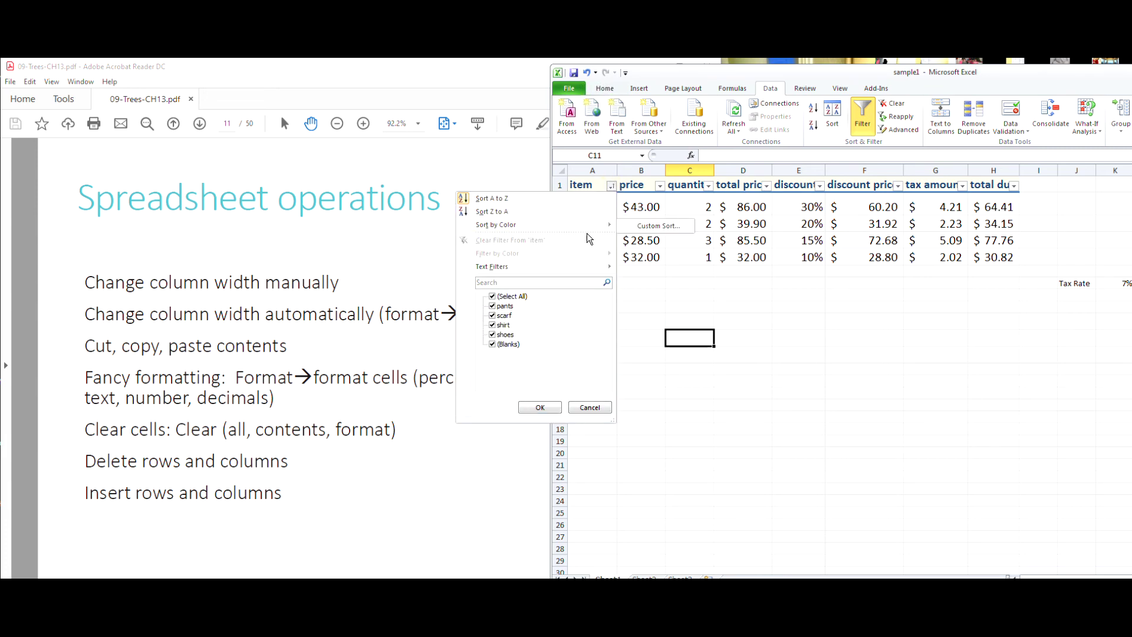
pyautogui.press('Escape')
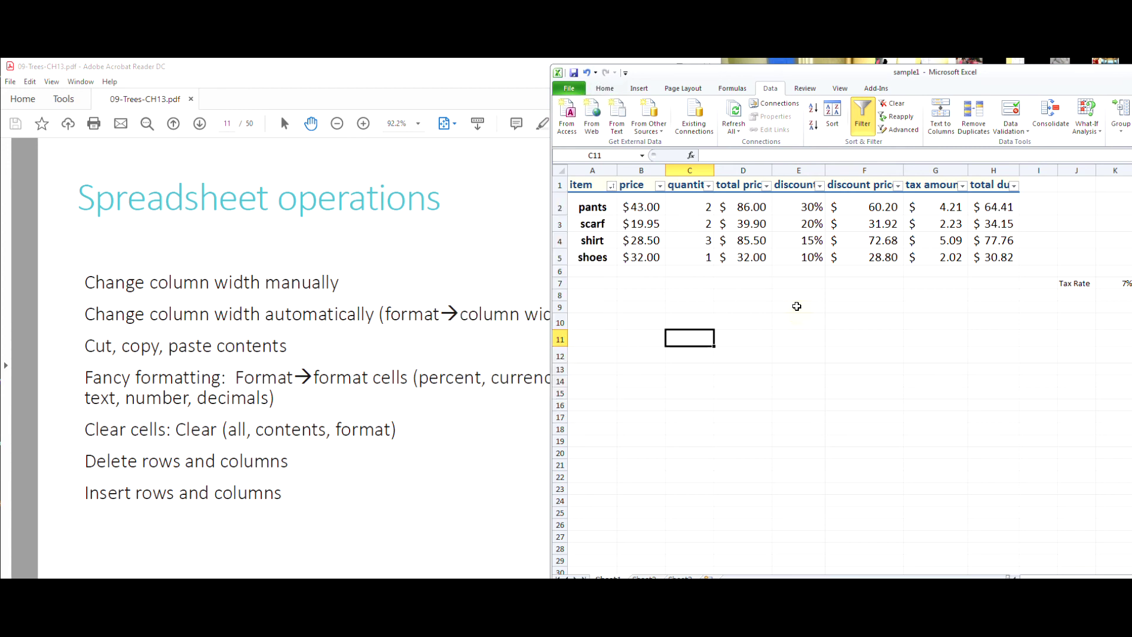
# Step: Sort the table from smallest to largest by total price, and then from smallest to largest by quantity
pyautogui.click(767, 186)
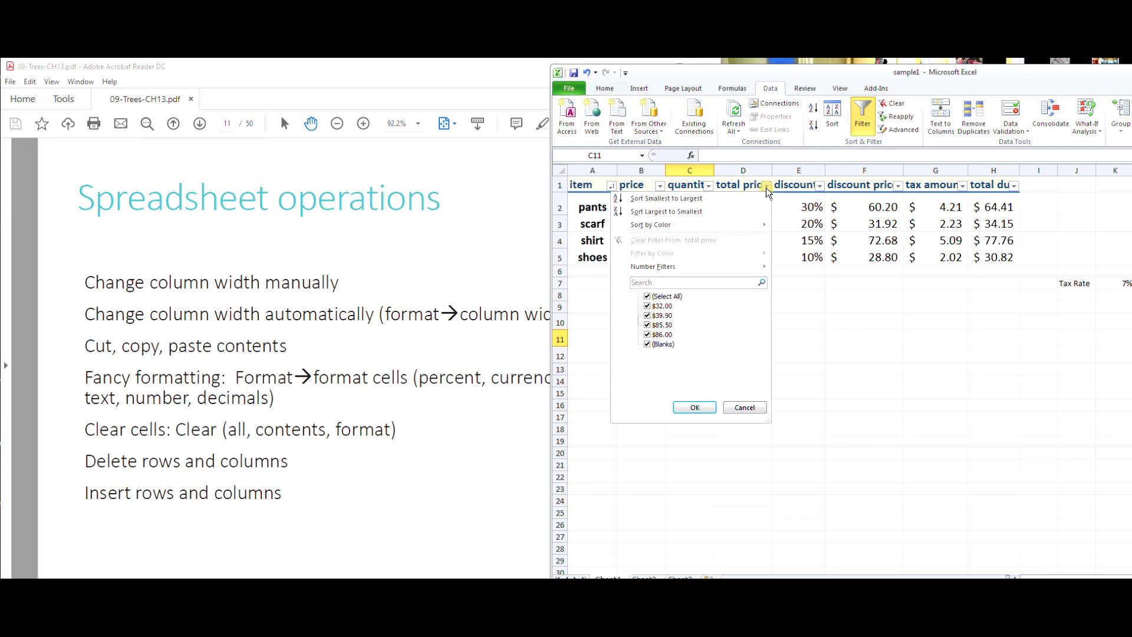
pyautogui.click(714, 198)
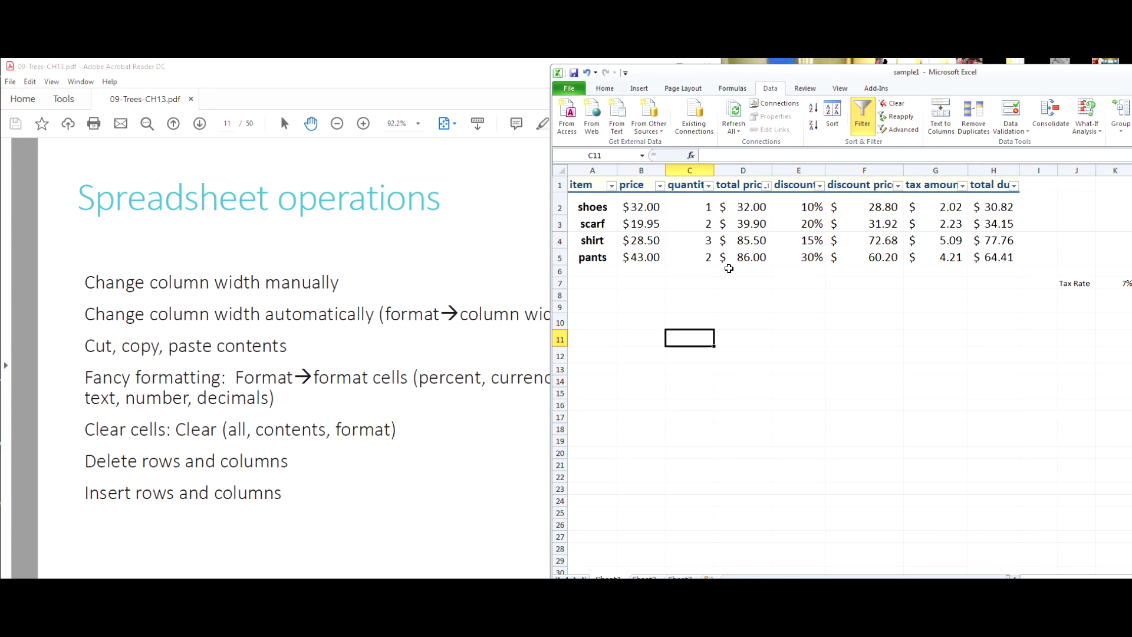
pyautogui.click(709, 187)
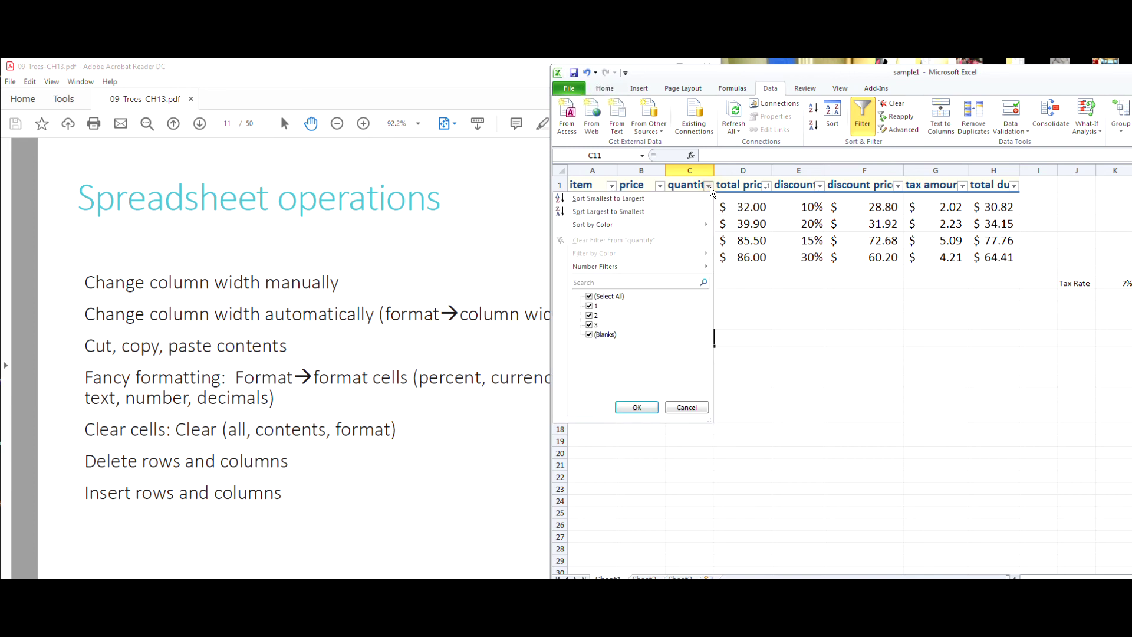
pyautogui.click(628, 200)
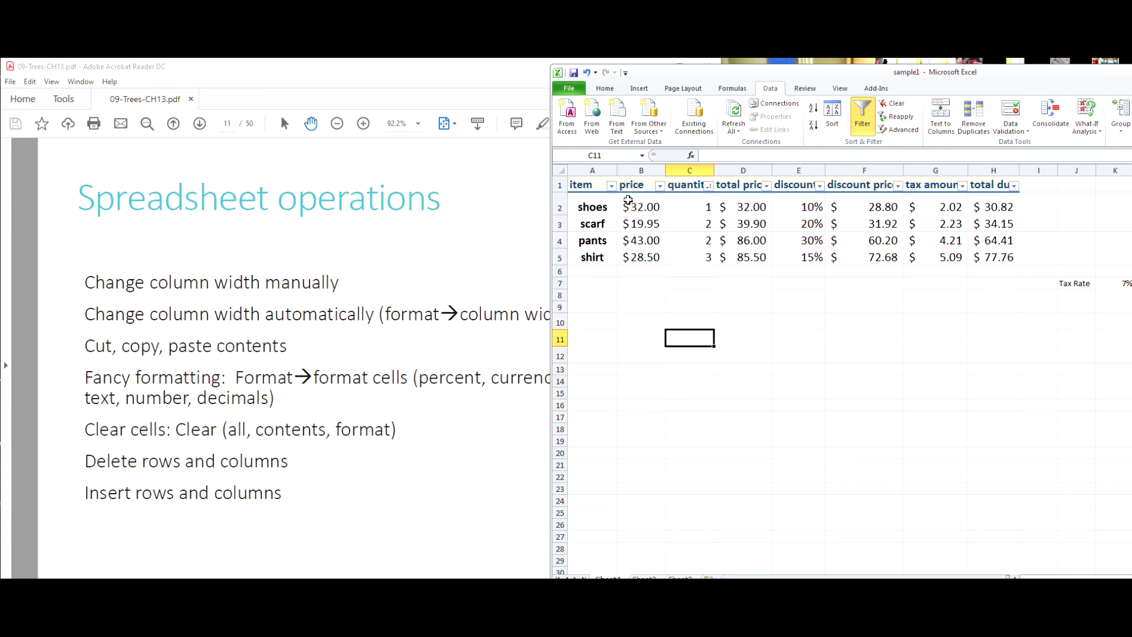
pyautogui.click(632, 431)
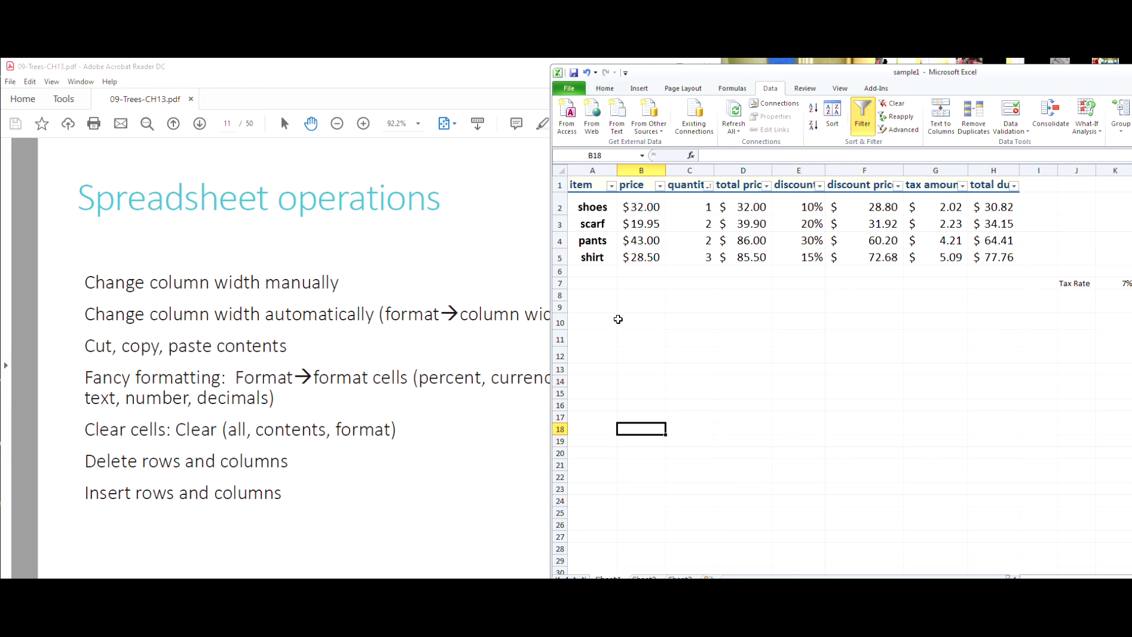
# Step: Switch to Adobe Acrobat Reader and view the Formulas slide on page 12
pyautogui.click(343, 360)
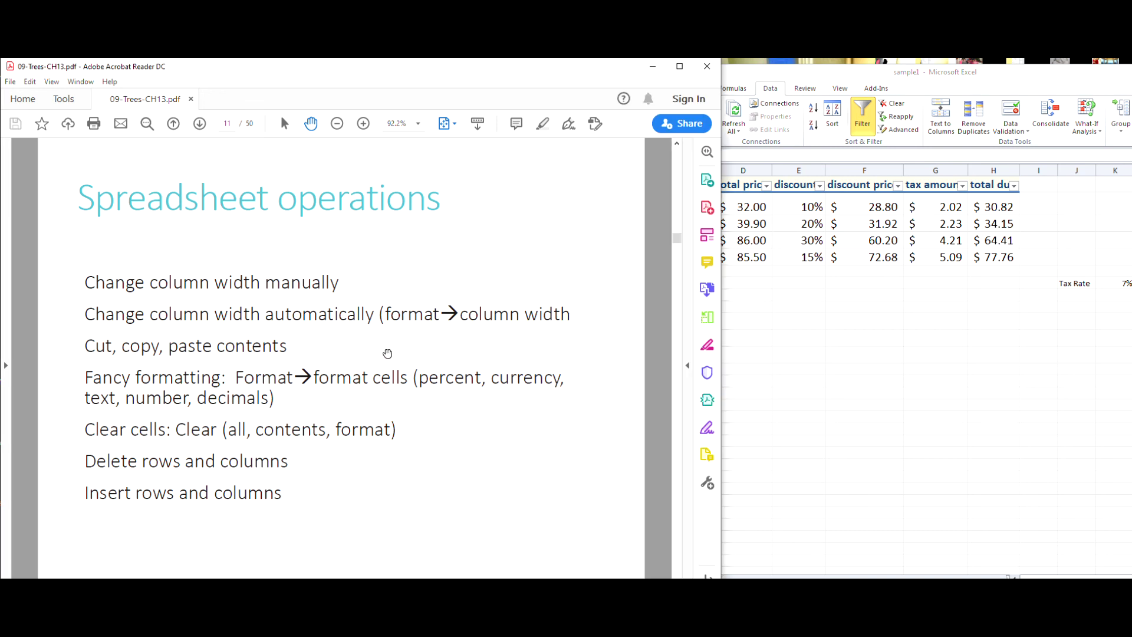
pyautogui.scroll(-2, 387, 353)
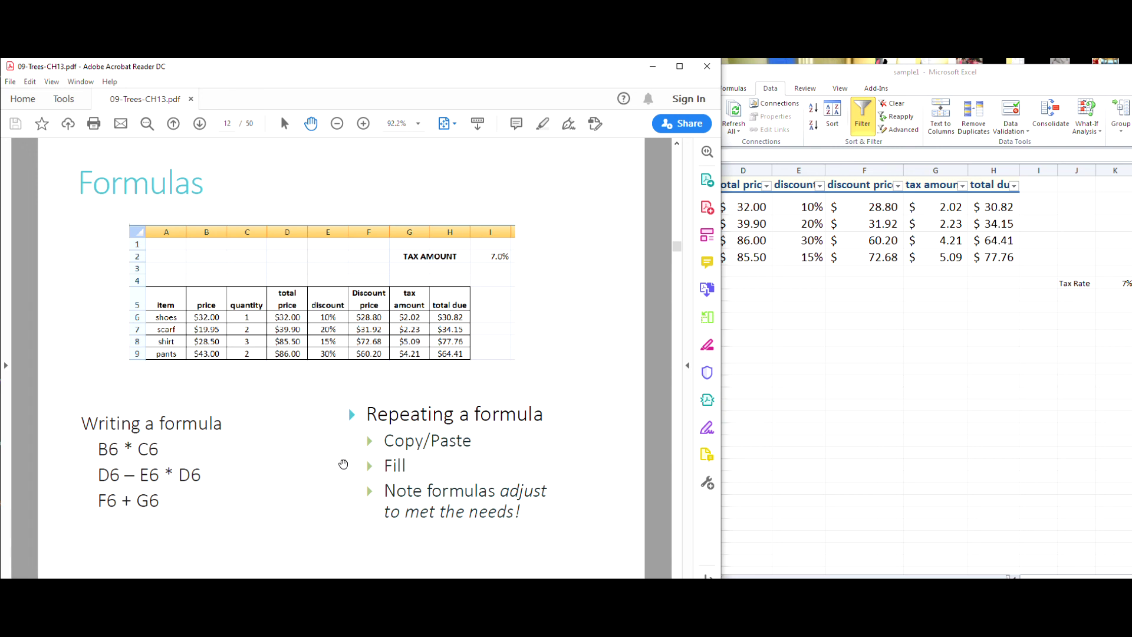
# Step: Look through the slides on showing formulas and sorting, up to the Accumulating, Counting, Max, Min slide on page 15
pyautogui.scroll(-3, 343, 464)
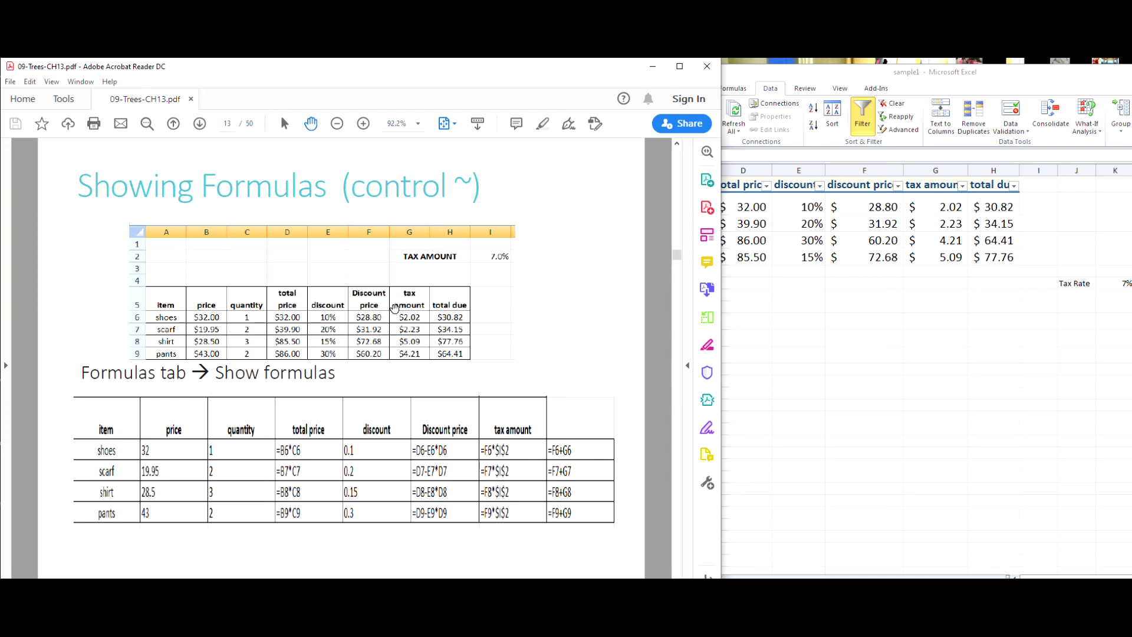
pyautogui.scroll(-3, 394, 308)
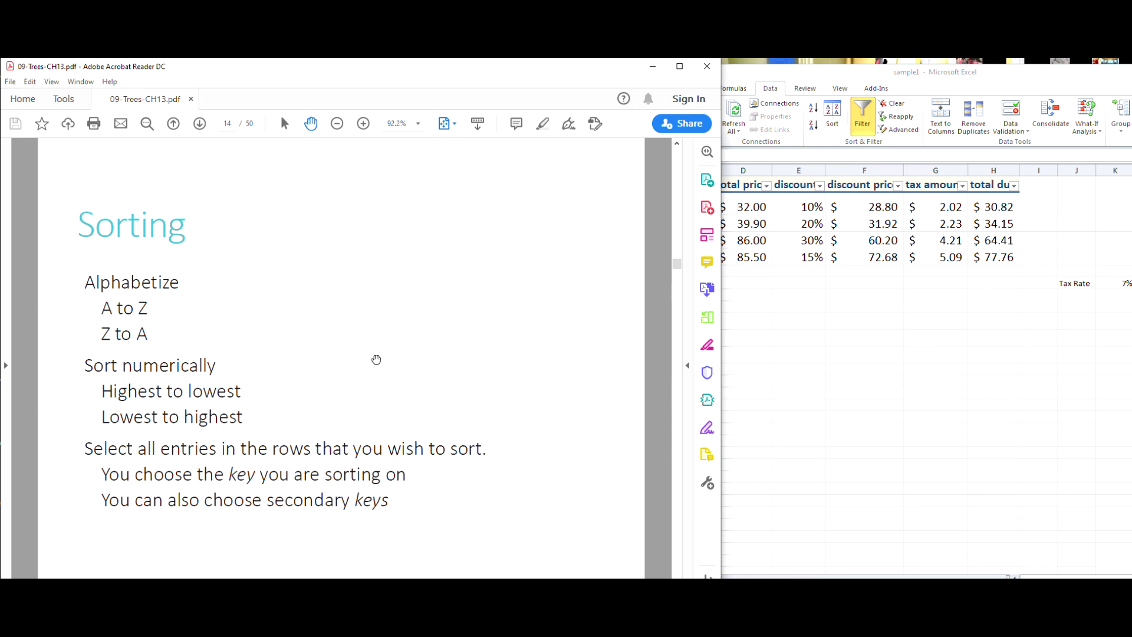
pyautogui.scroll(-3, 377, 360)
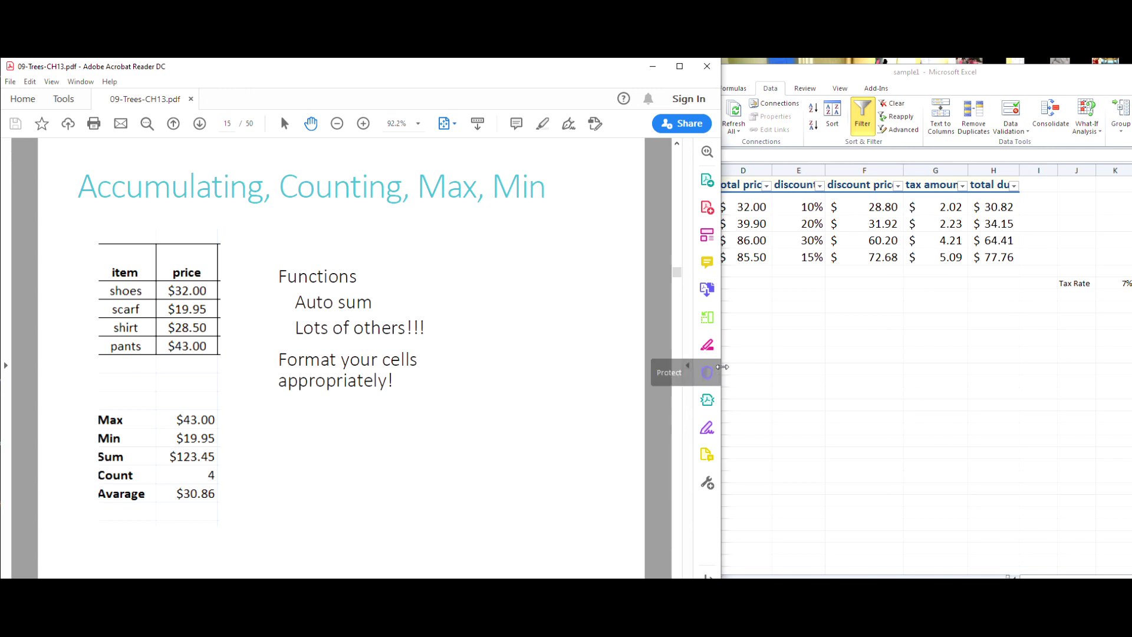
# Step: Switch to Microsoft Excel and start a formula with the MAX function in cell B8
pyautogui.click(808, 341)
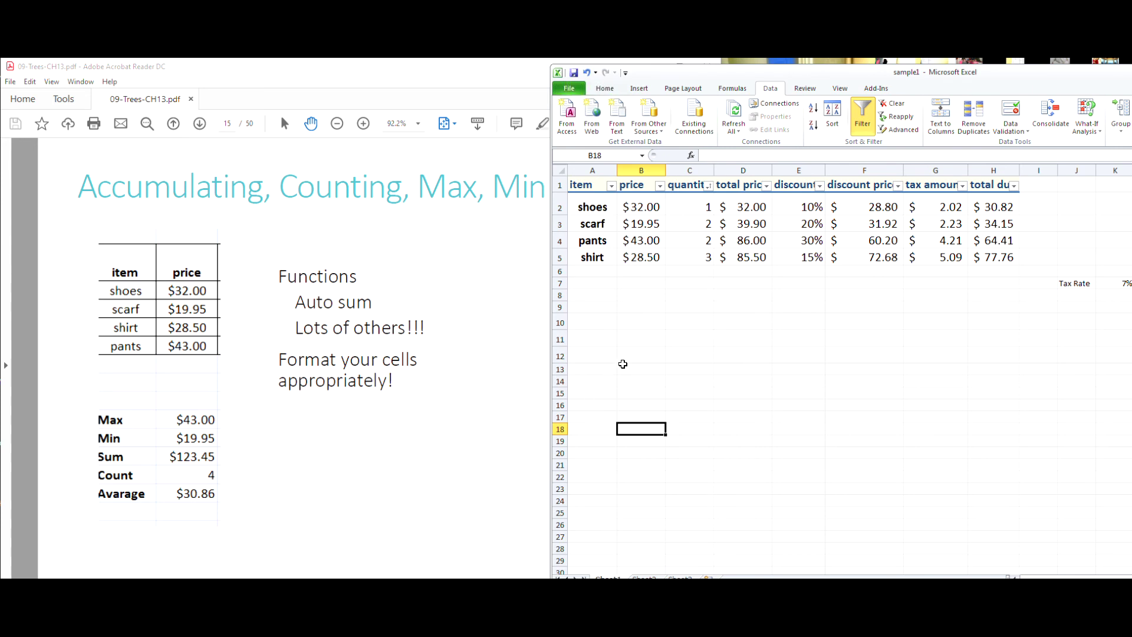
pyautogui.click(639, 294)
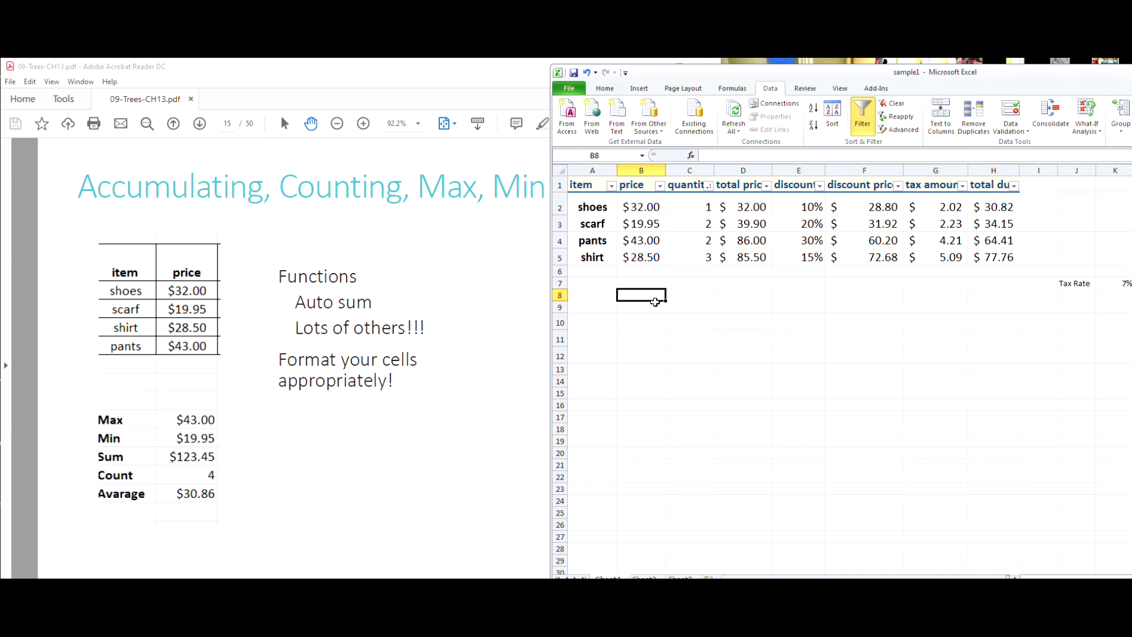
pyautogui.write('=')
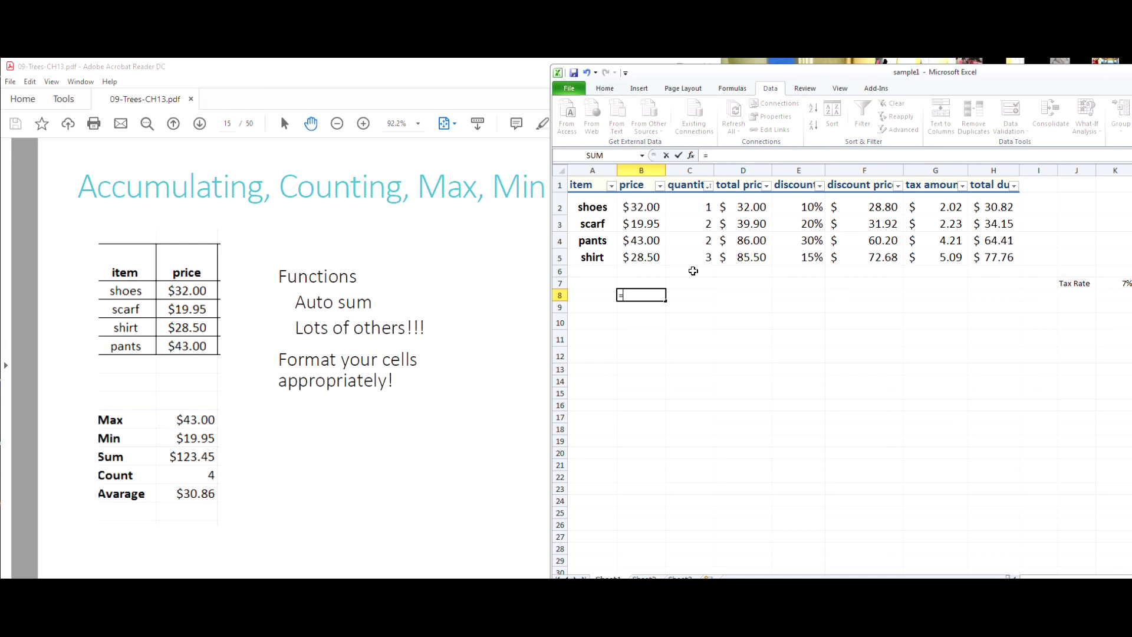
pyautogui.write('m')
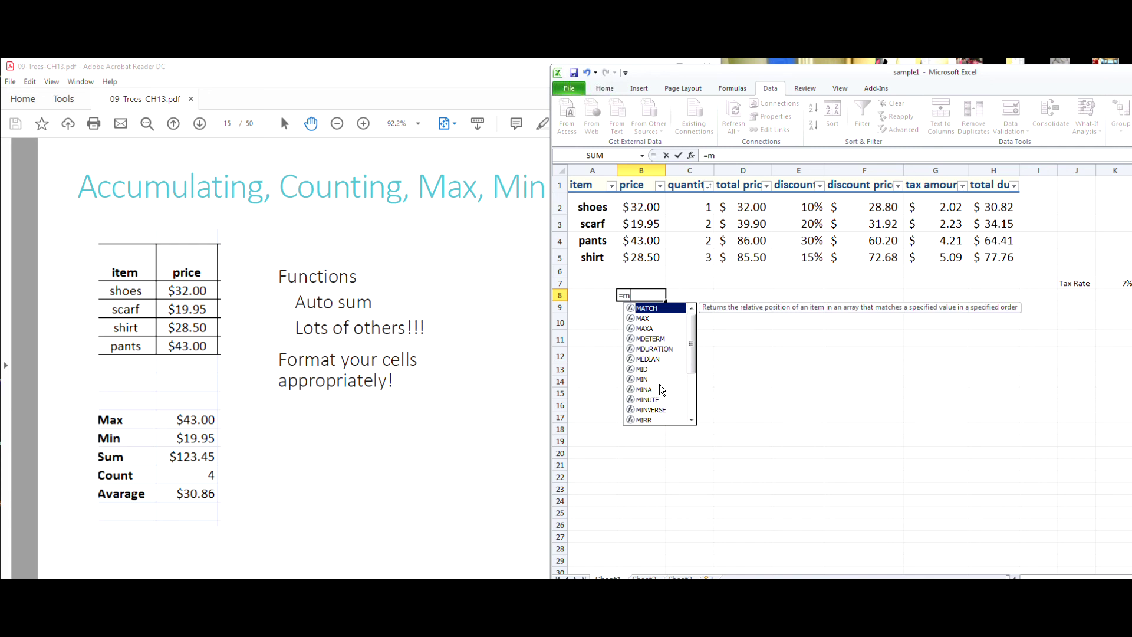
pyautogui.press('BackSpace')
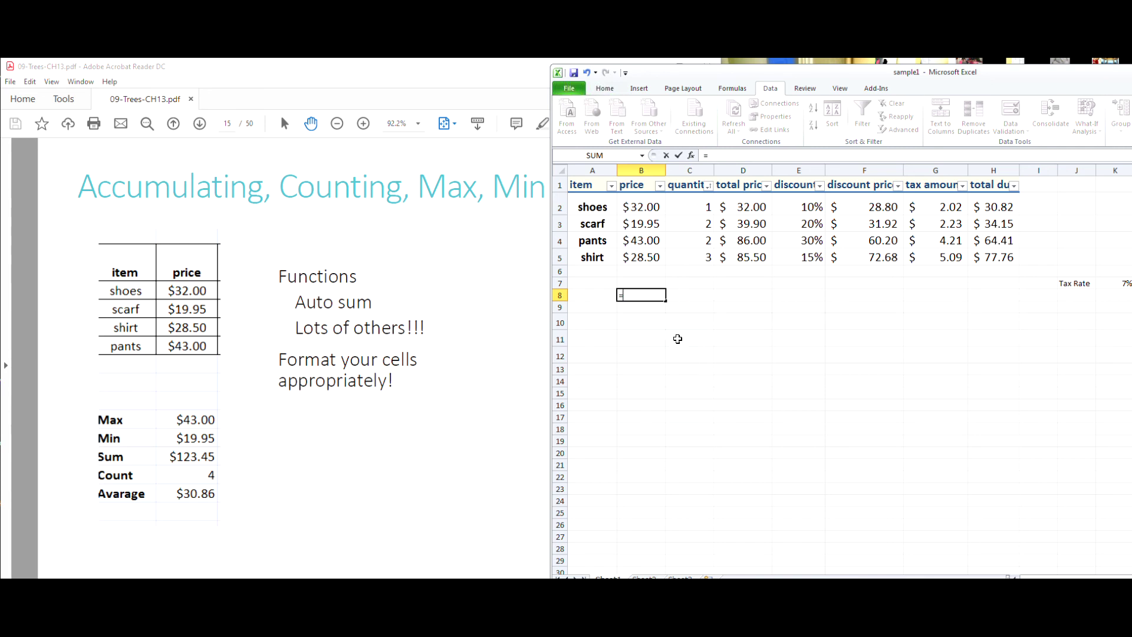
pyautogui.click(690, 155)
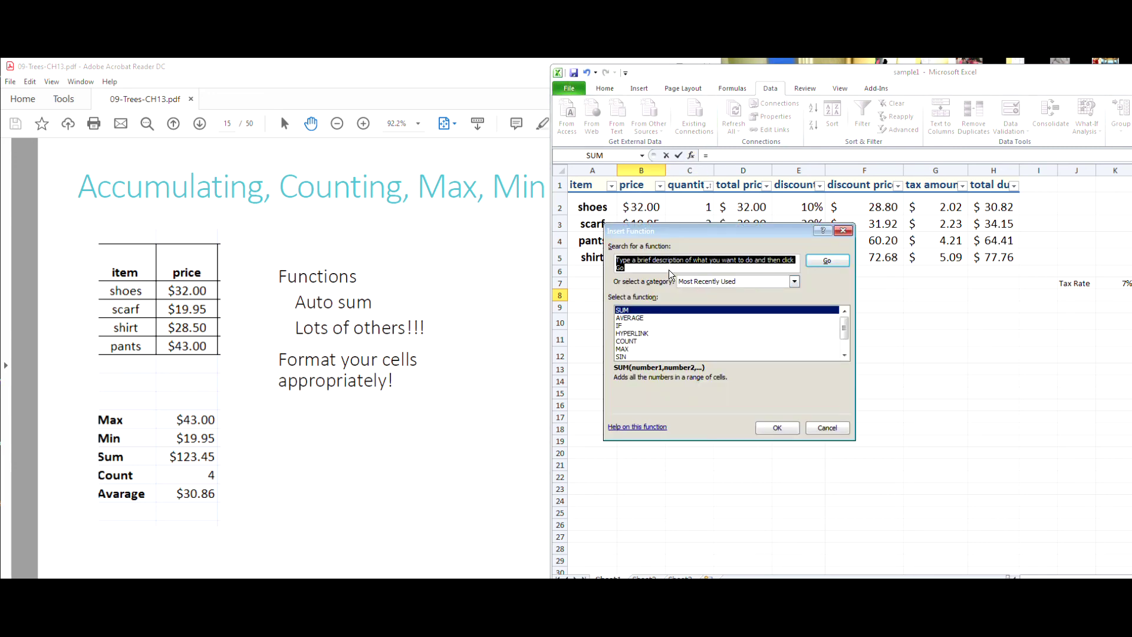
pyautogui.click(627, 349)
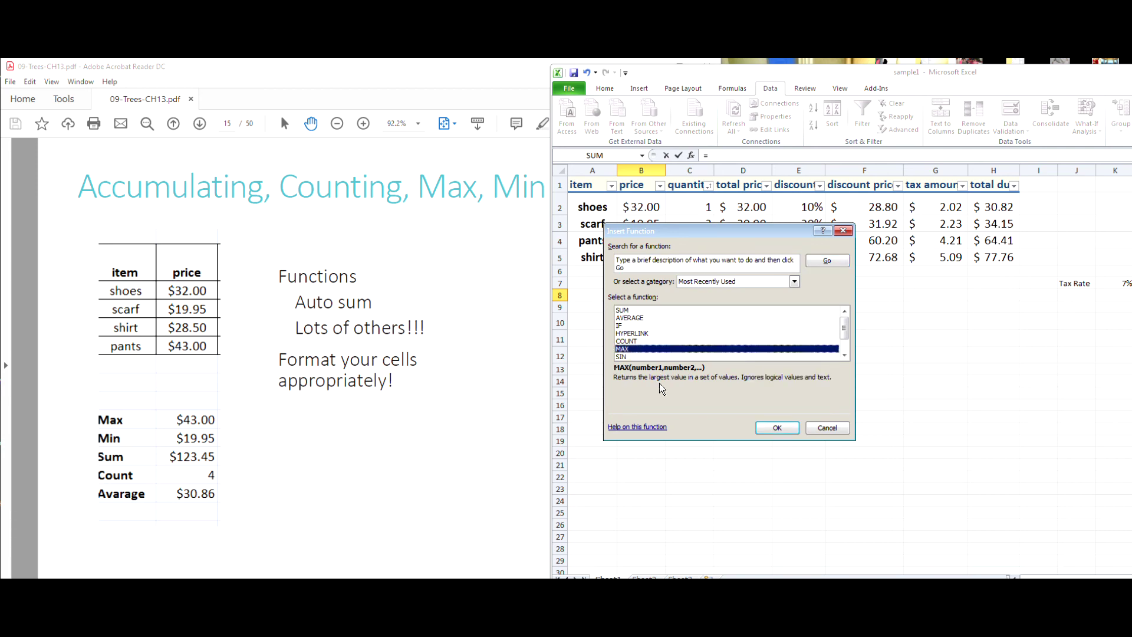
pyautogui.click(774, 420)
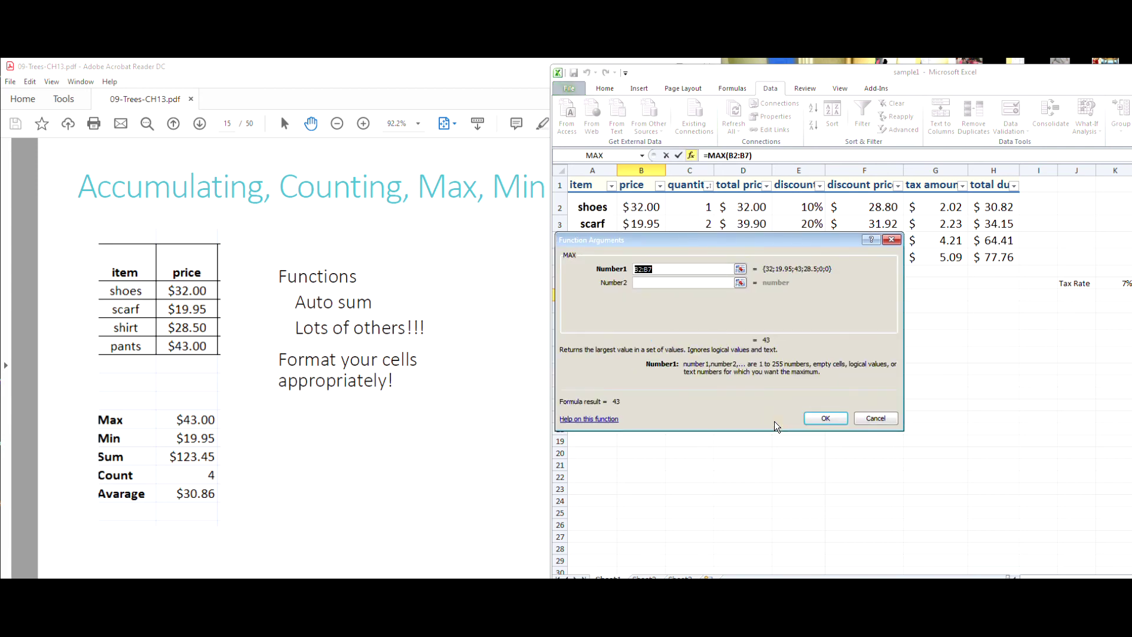
# Step: Set the MAX function's first argument to the price cells B2:B5 and complete the formula
pyautogui.click(740, 269)
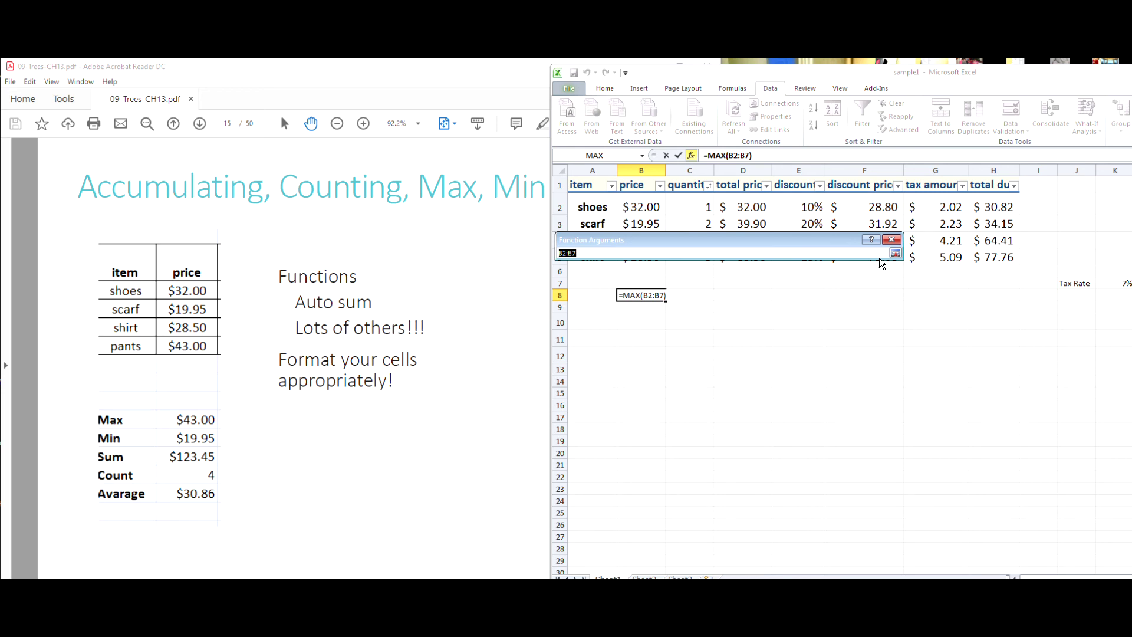
pyautogui.moveTo(649, 240); pyautogui.dragTo(653, 248)
pyautogui.moveTo(659, 295); pyautogui.dragTo(664, 367)
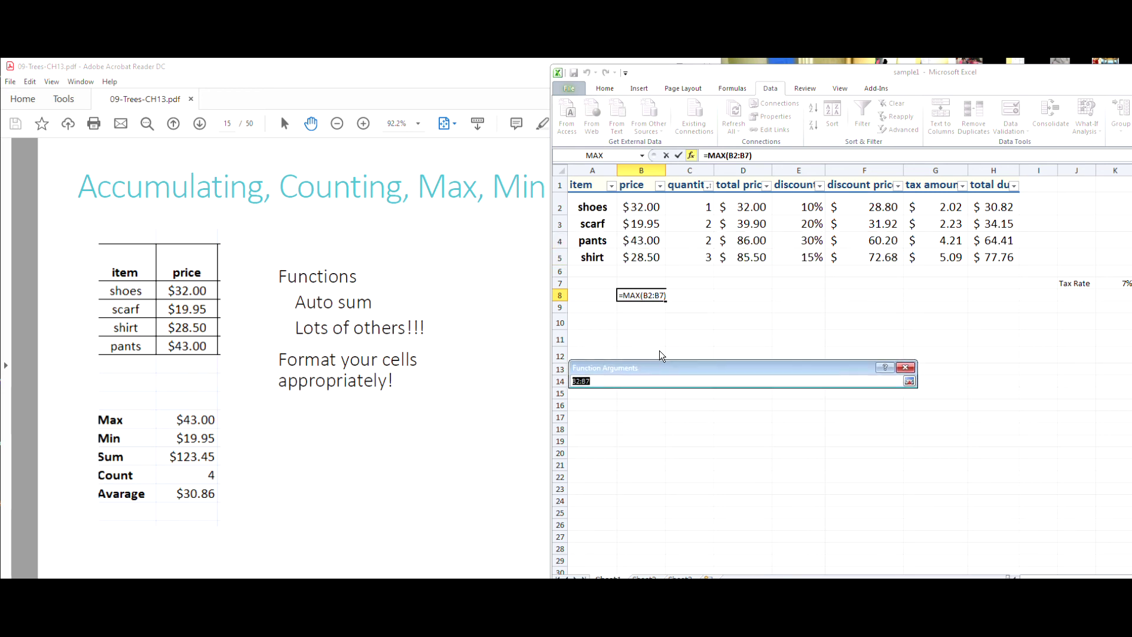
pyautogui.moveTo(627, 210); pyautogui.dragTo(637, 256)
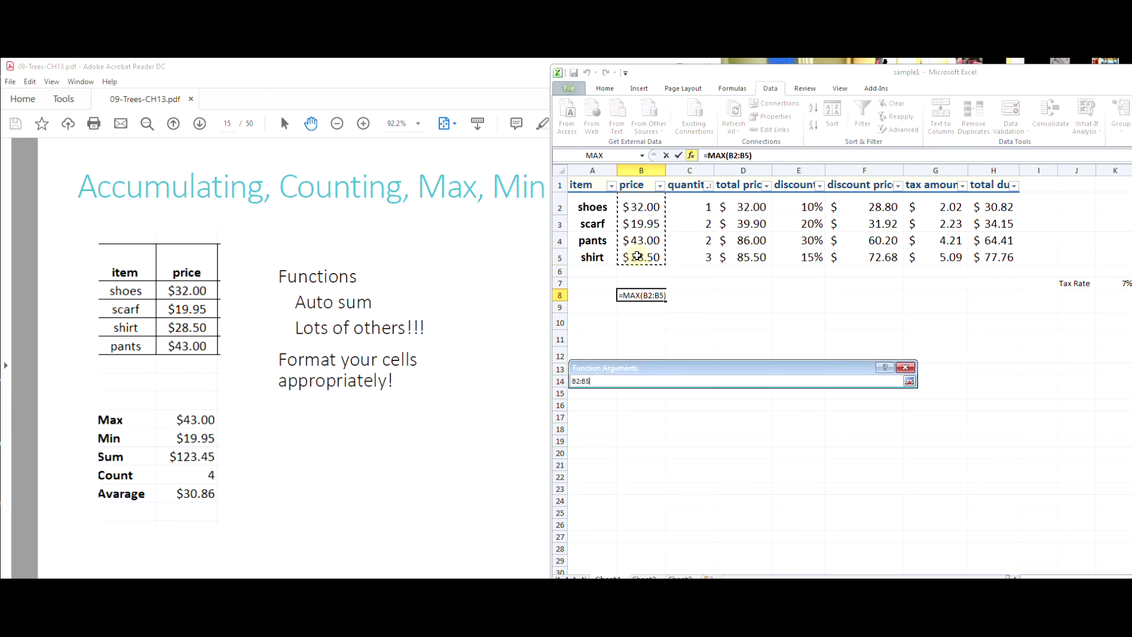
pyautogui.click(910, 381)
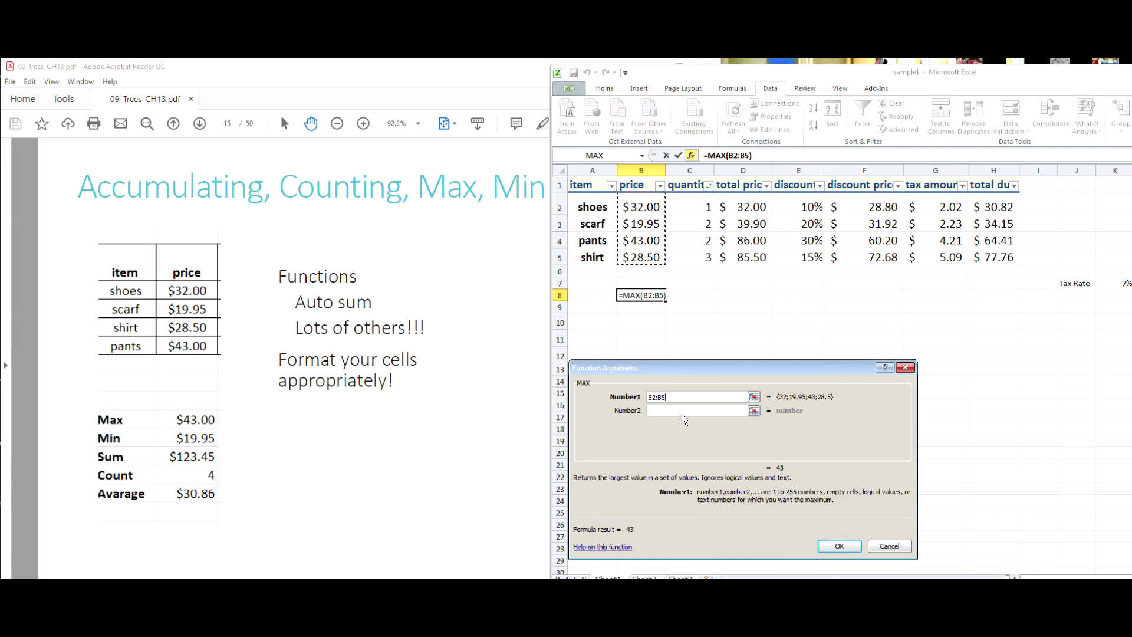
pyautogui.click(832, 546)
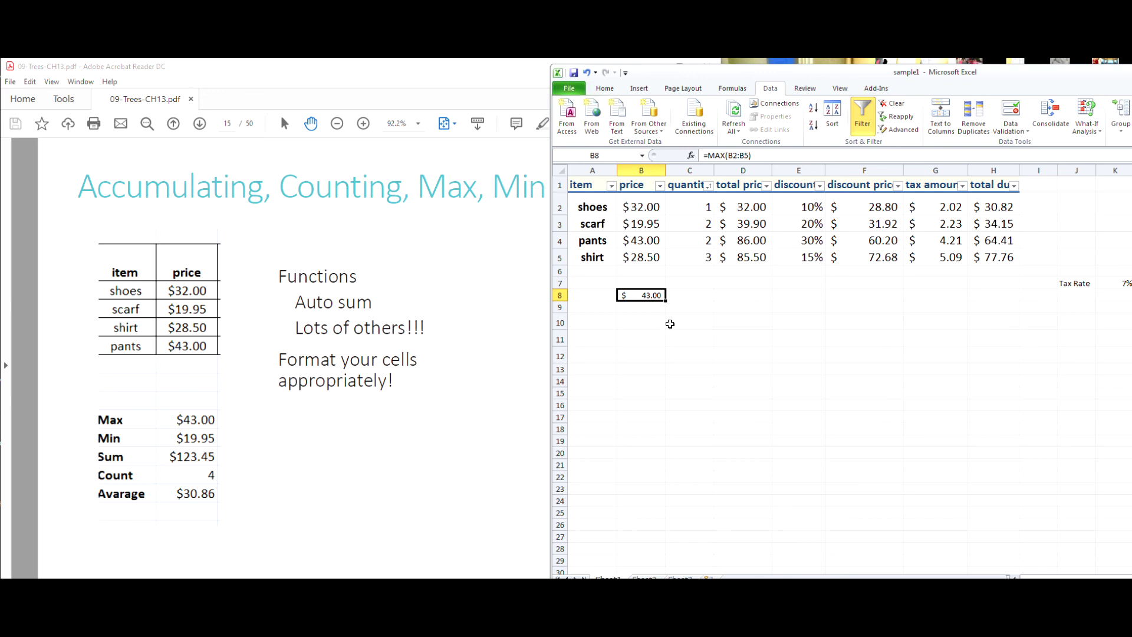
# Step: Check the slide again and review the arguments of the MAX formula in cell B8 without changing them
pyautogui.click(497, 275)
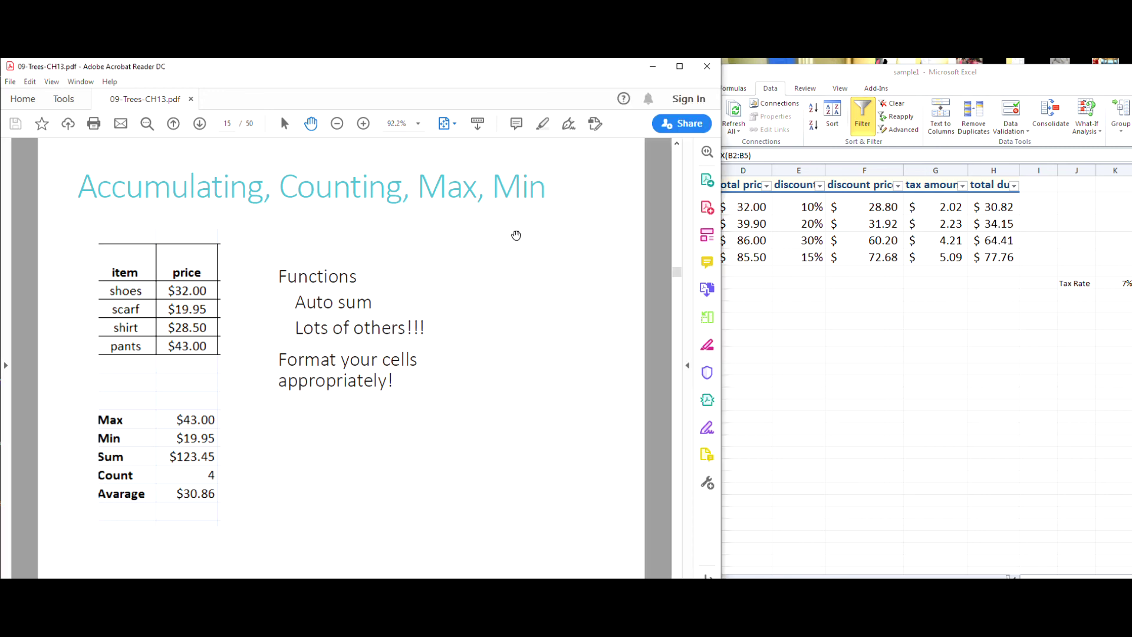
pyautogui.click(874, 406)
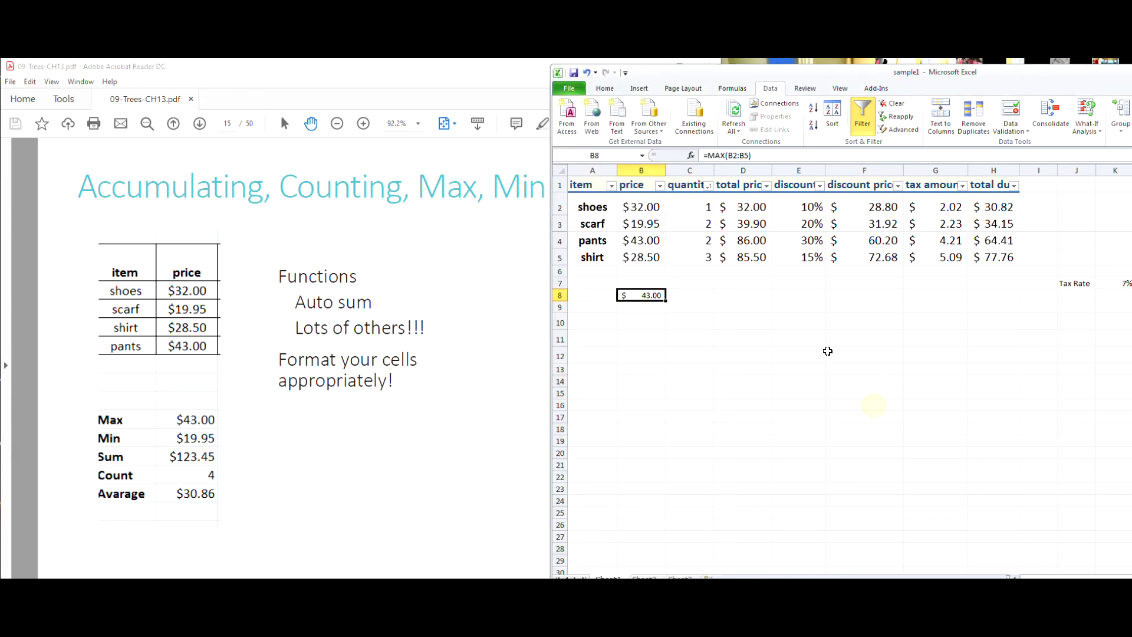
pyautogui.click(692, 156)
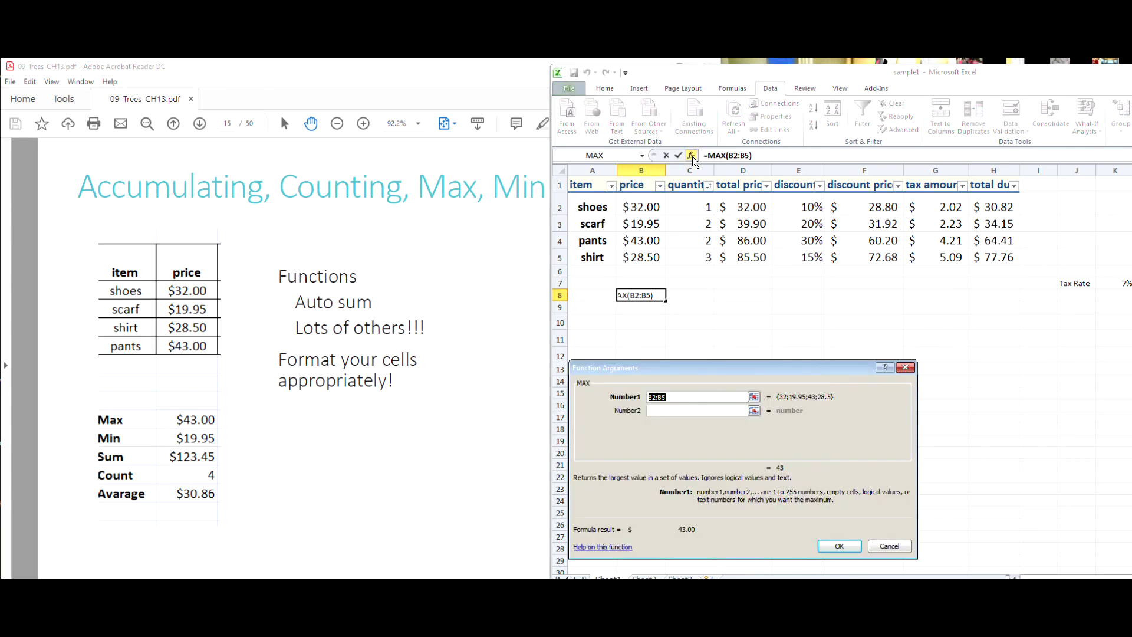
pyautogui.click(908, 369)
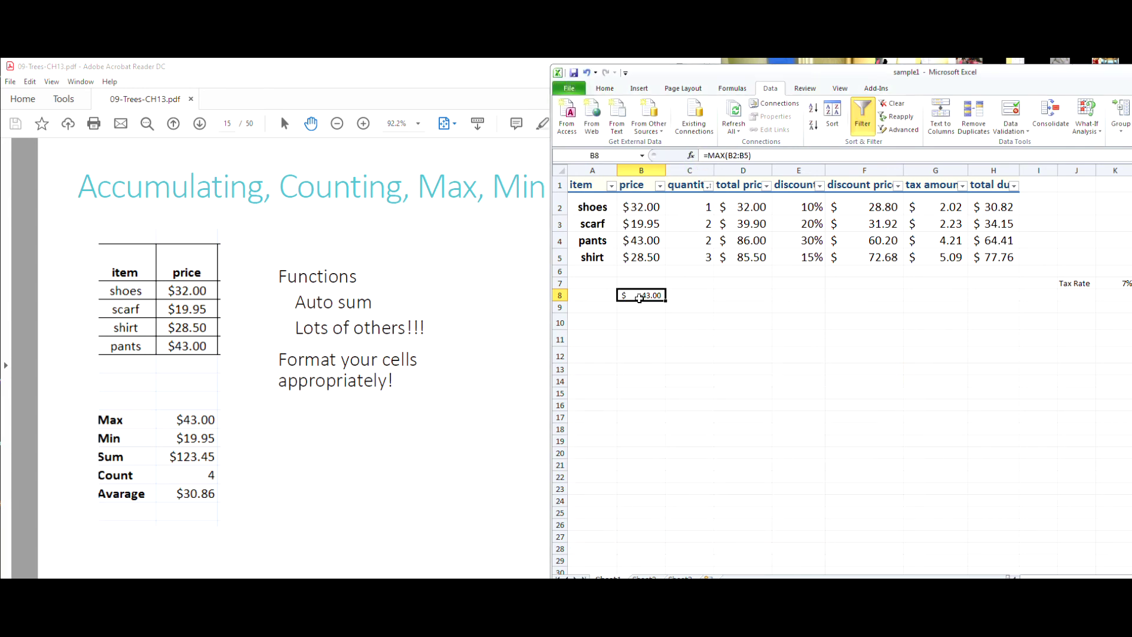
# Step: Browse the functions beginning with M suggested for a formula in cell B10, and discard the entry
pyautogui.click(659, 319)
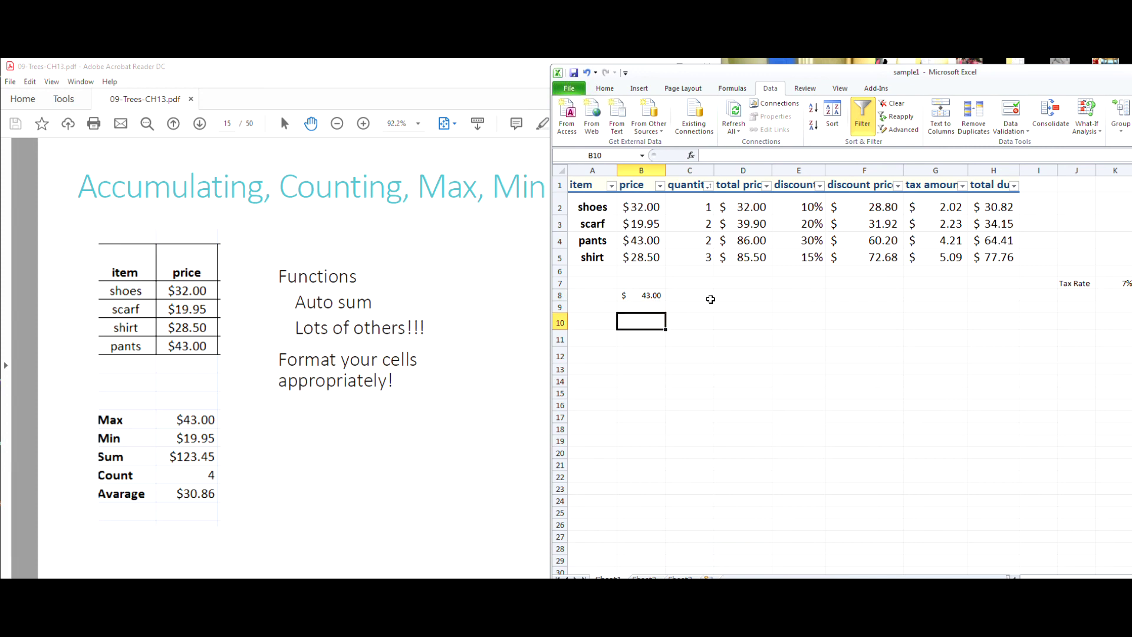
pyautogui.write('=')
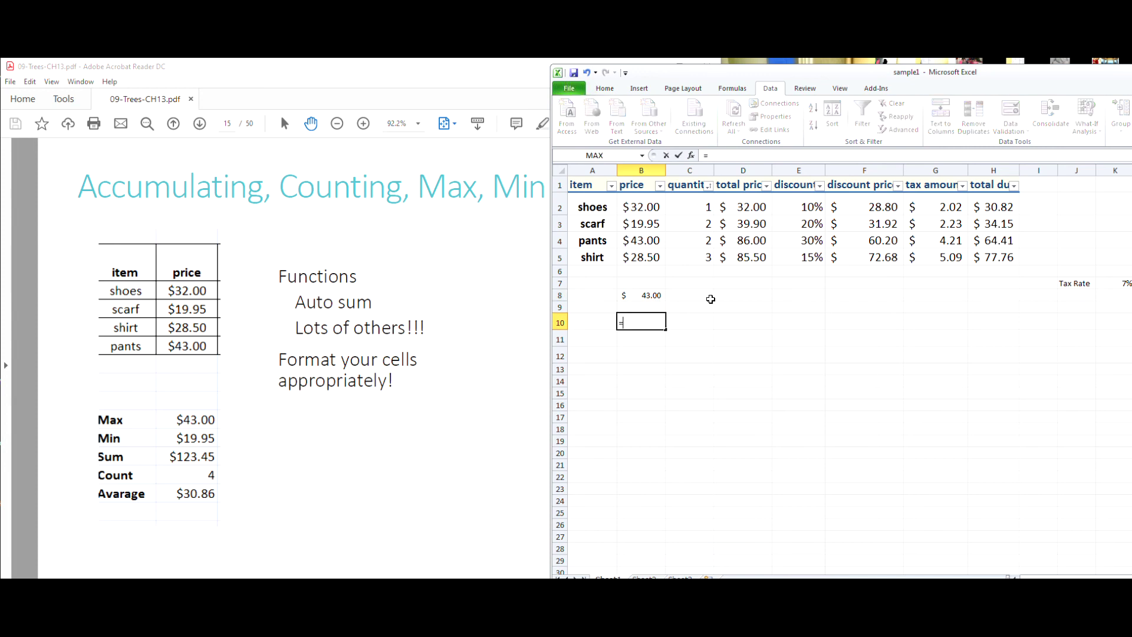
pyautogui.write('m')
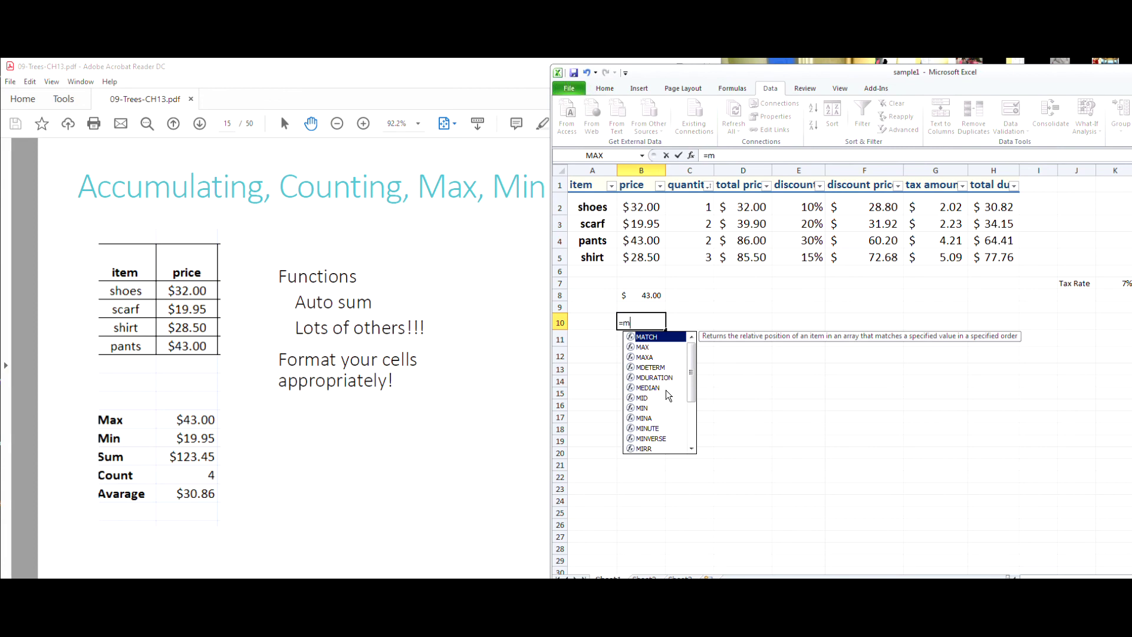
pyautogui.scroll(-2, 667, 391)
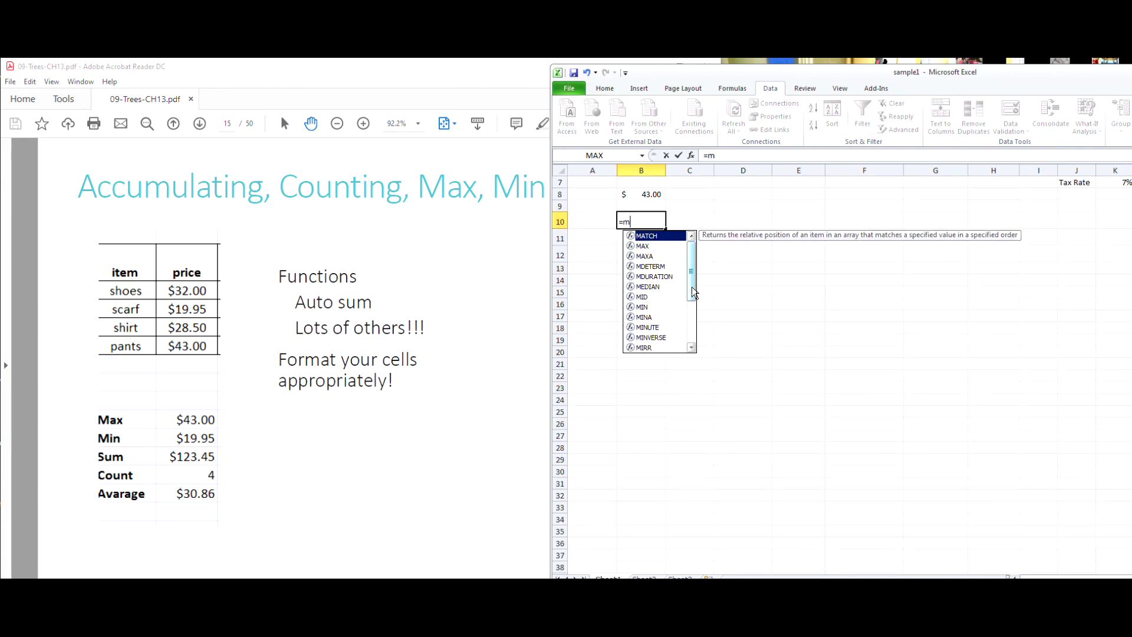
pyautogui.moveTo(691, 284); pyautogui.dragTo(700, 332)
pyautogui.scroll(3, 698, 302)
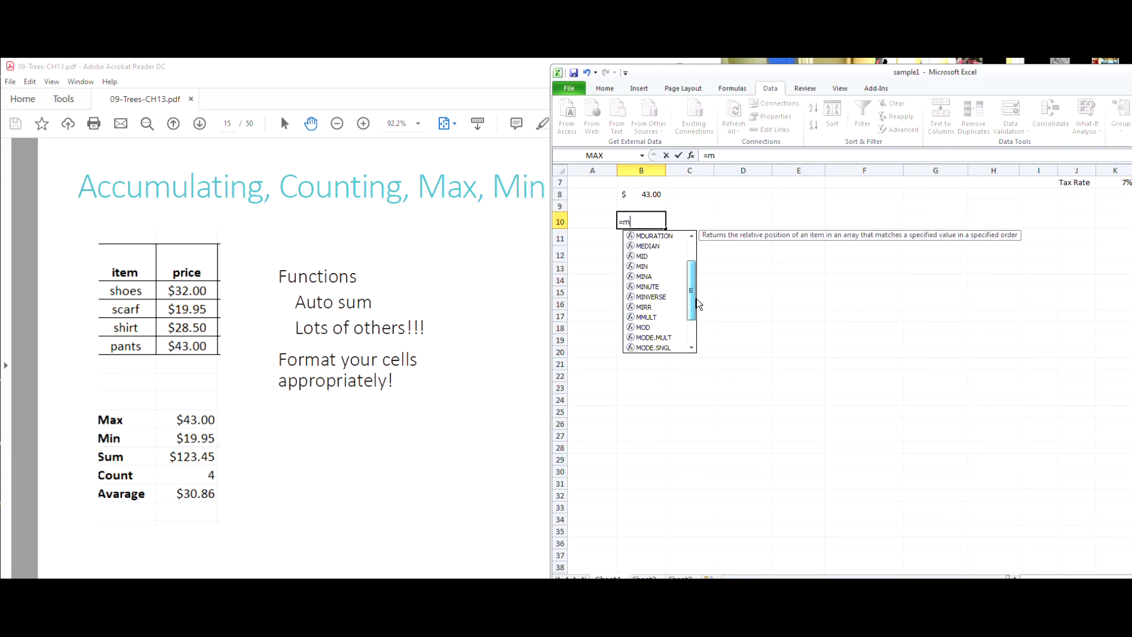
pyautogui.scroll(1, 700, 270)
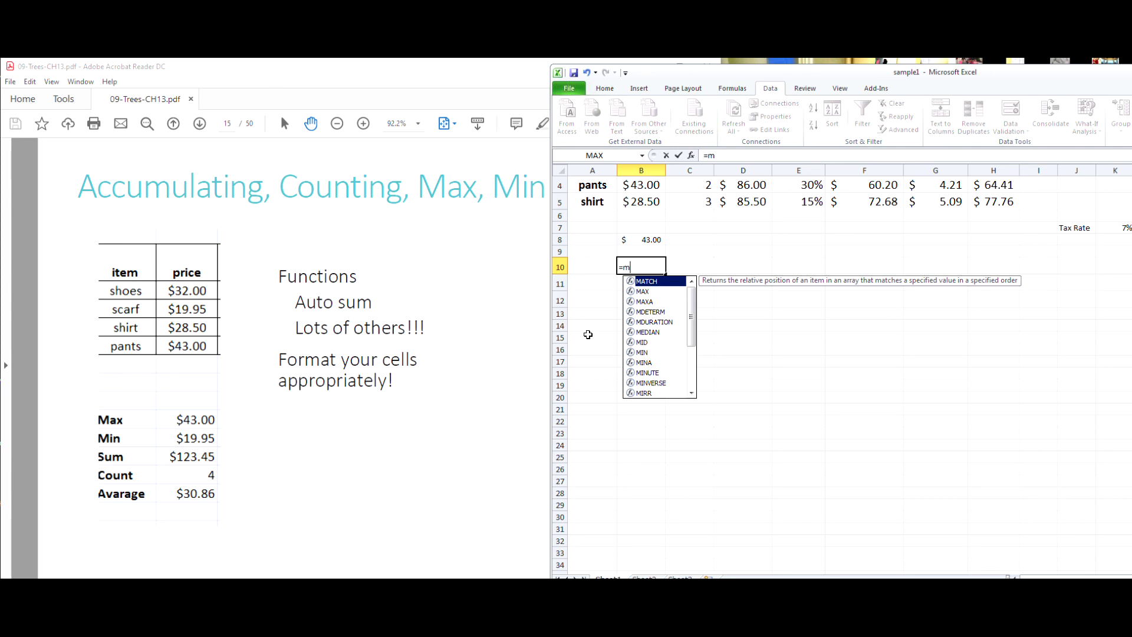
pyautogui.press('BackSpace')
pyautogui.press('BackSpace')
pyautogui.click(597, 328)
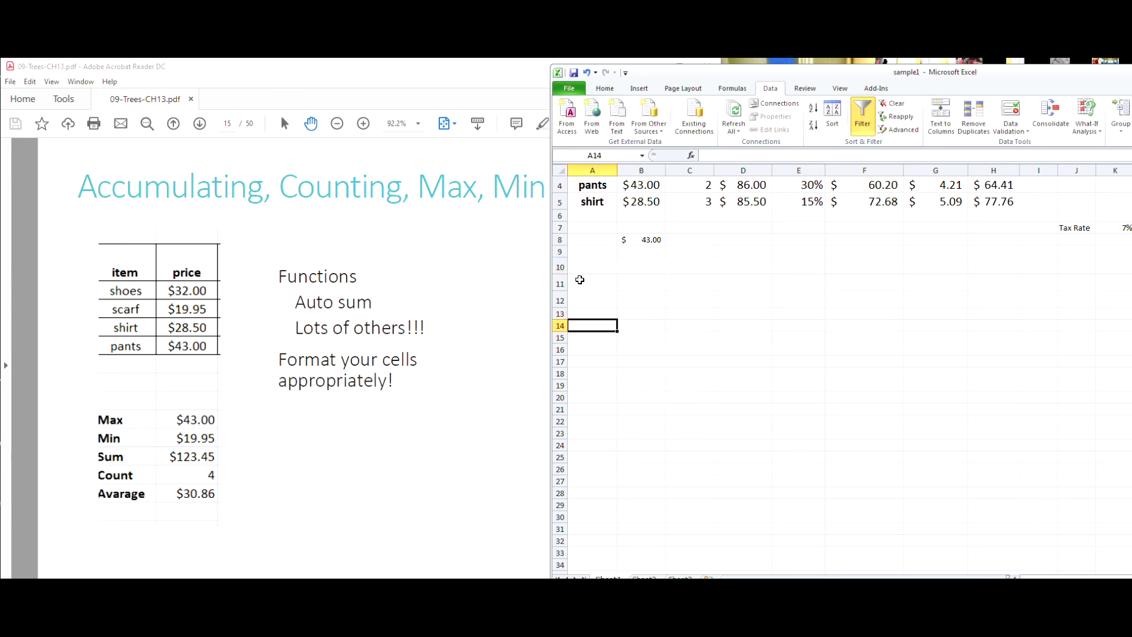
# Step: From cell A10, browse the function library's Financial, Logical, Date & Time, Lookup & Reference, and Math & Trig categories
pyautogui.click(587, 261)
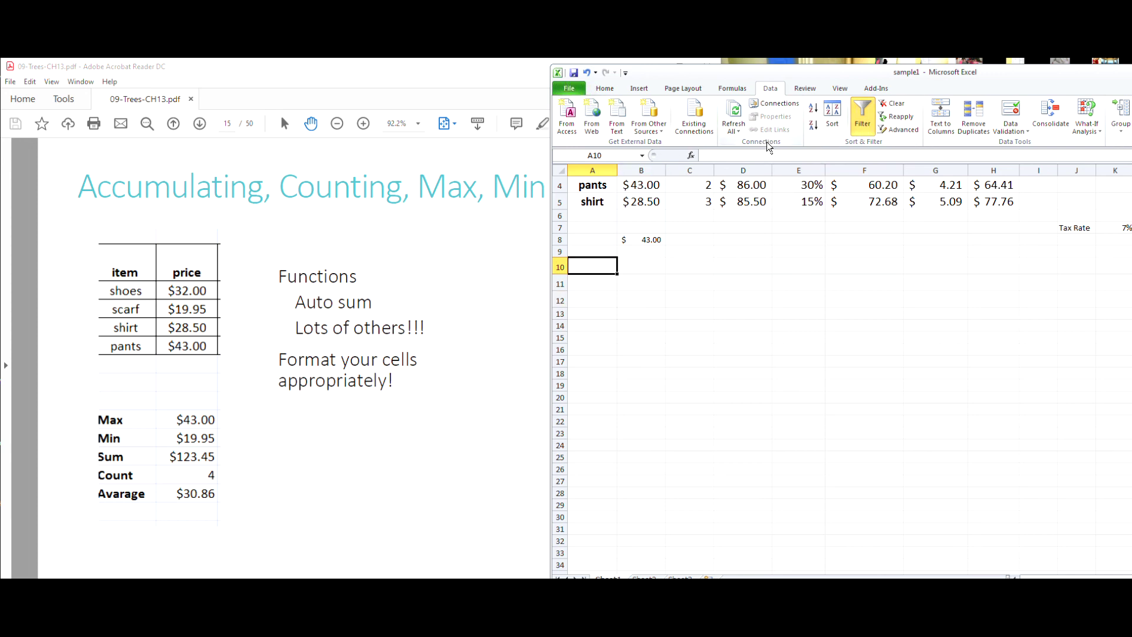
pyautogui.click(741, 91)
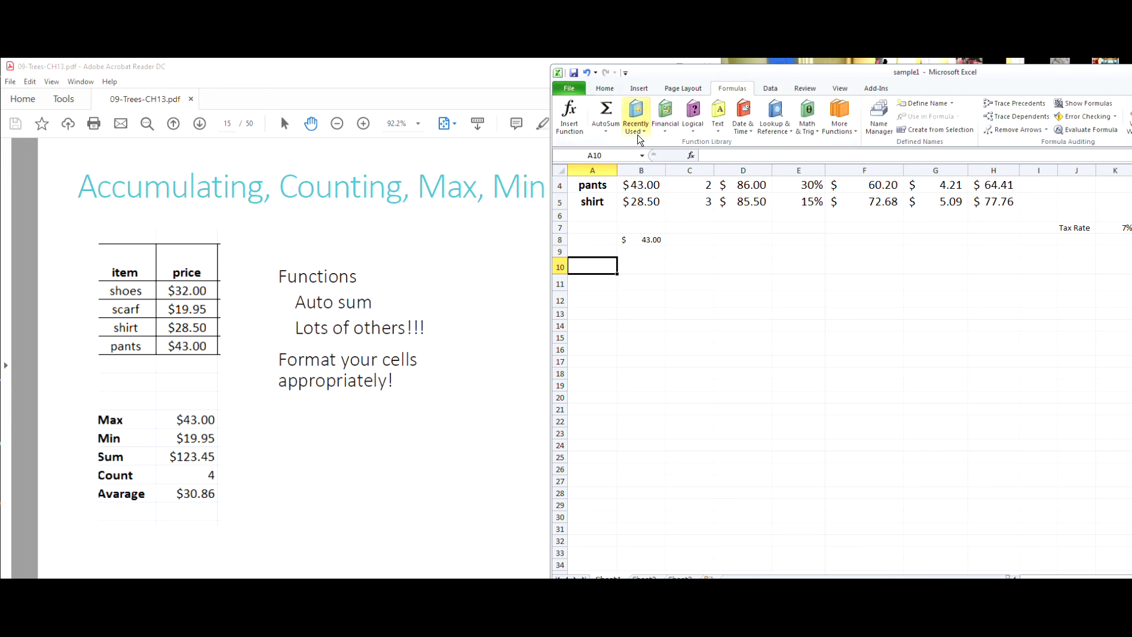
pyautogui.click(665, 125)
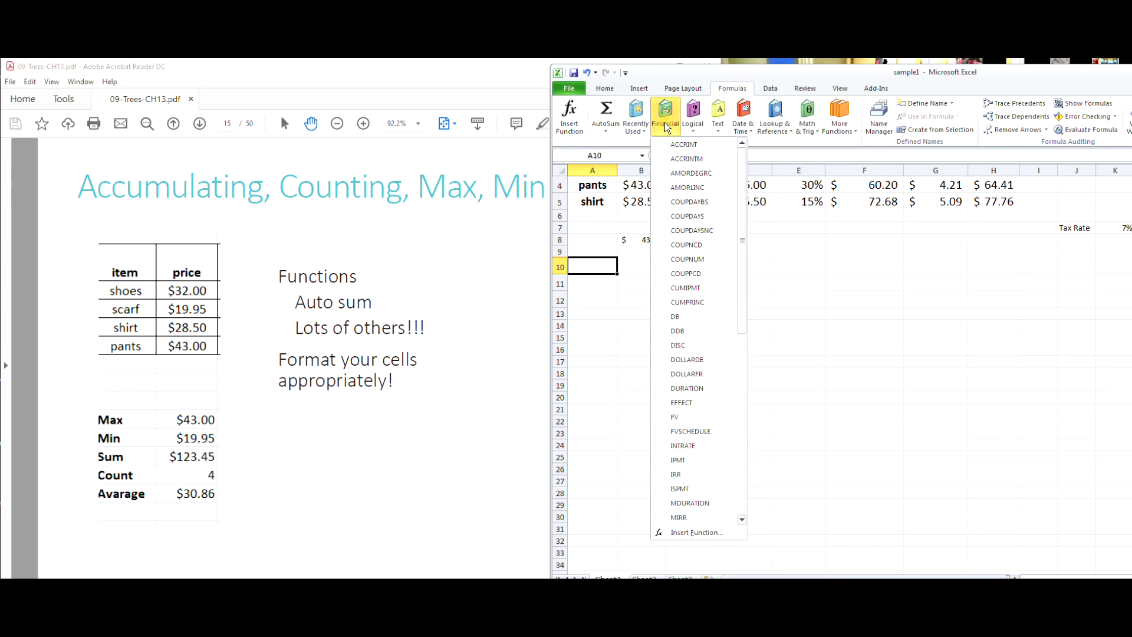
pyautogui.click(688, 122)
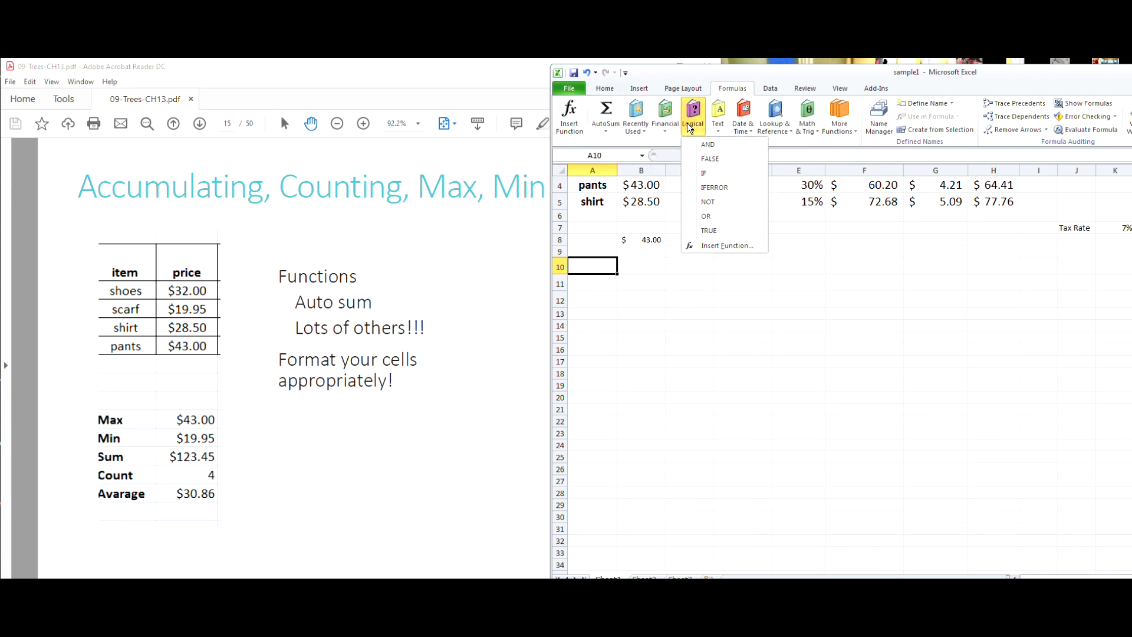
pyautogui.click(745, 121)
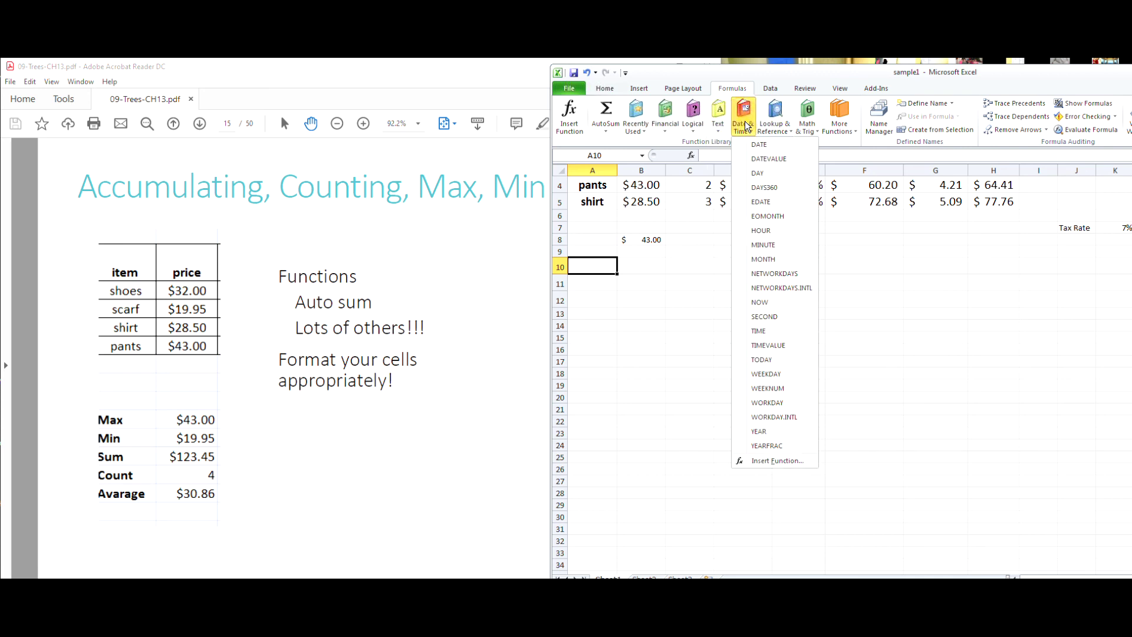
pyautogui.click(776, 125)
pyautogui.click(806, 125)
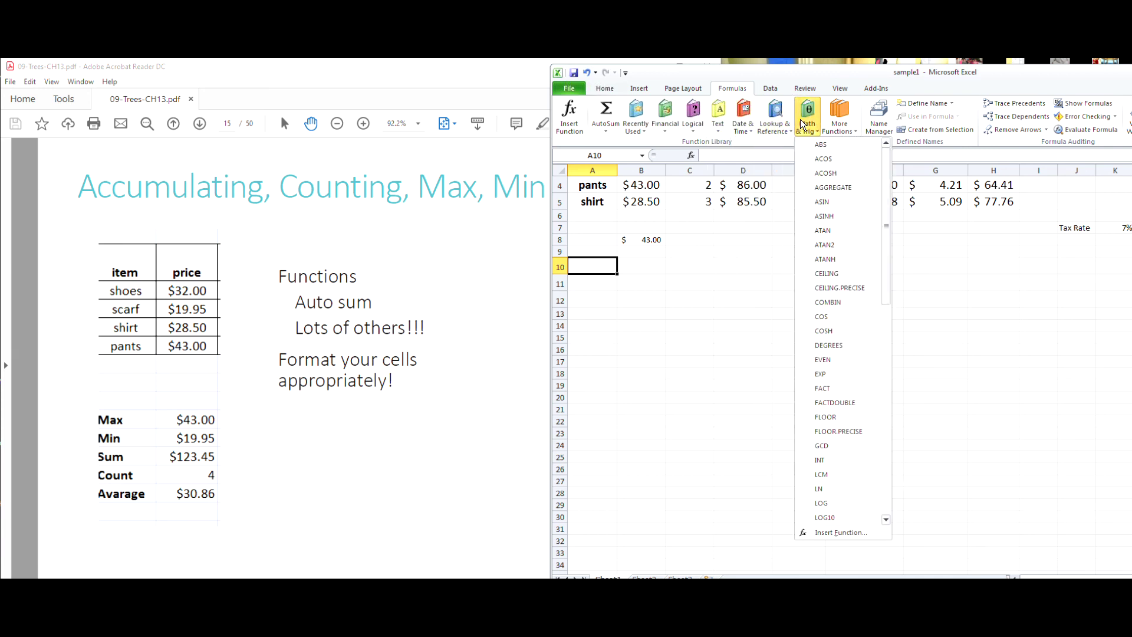
# Step: Look through the list of Statistical functions, including MAX and MIN, and close it without inserting any
pyautogui.click(841, 125)
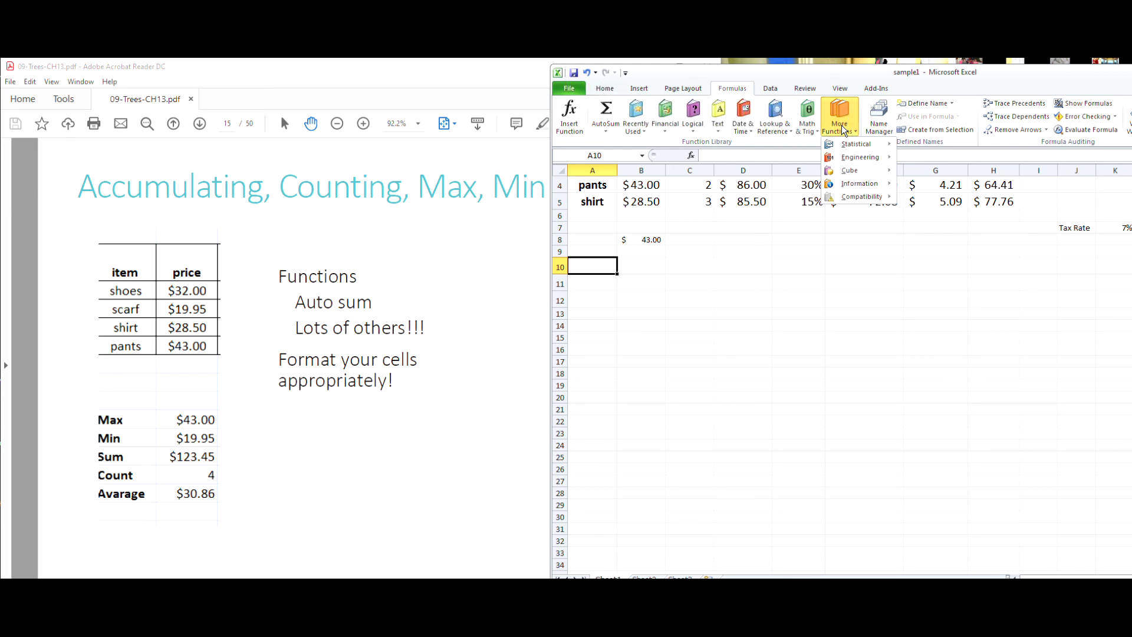
pyautogui.moveTo(852, 139)
pyautogui.scroll(-10, 932, 247)
pyautogui.scroll(-9, 933, 239)
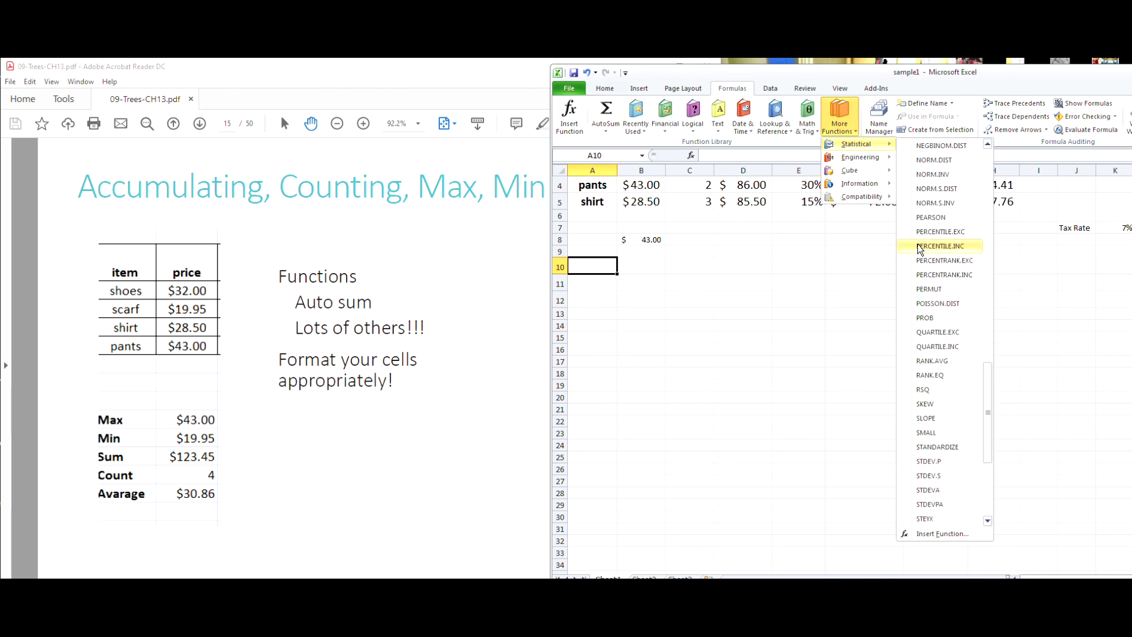
pyautogui.scroll(-3, 932, 296)
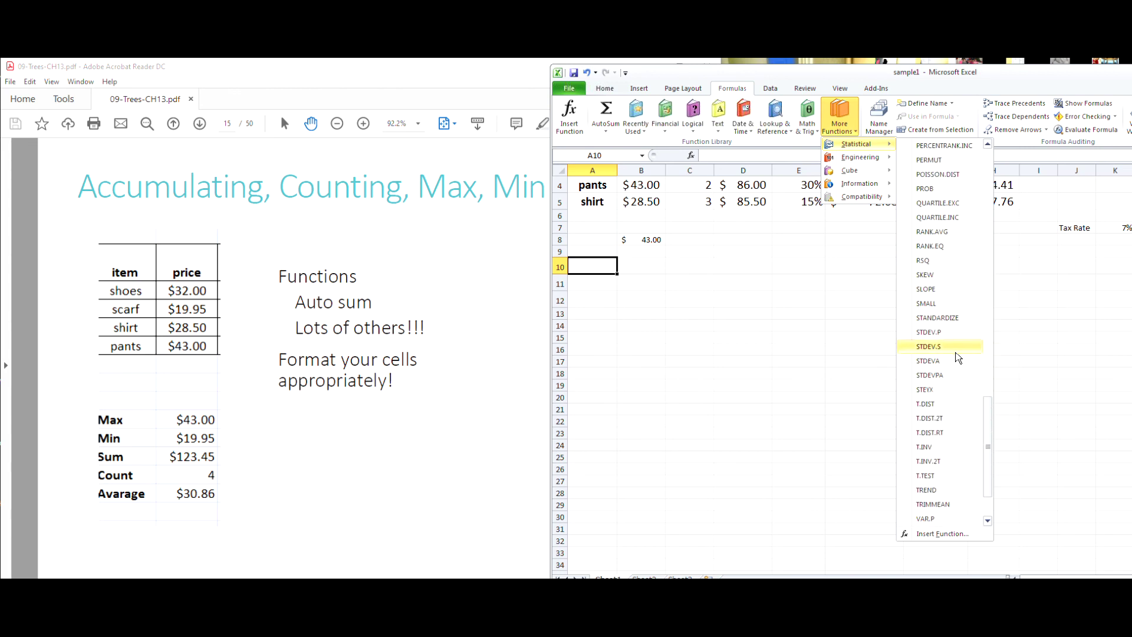
pyautogui.scroll(7, 947, 279)
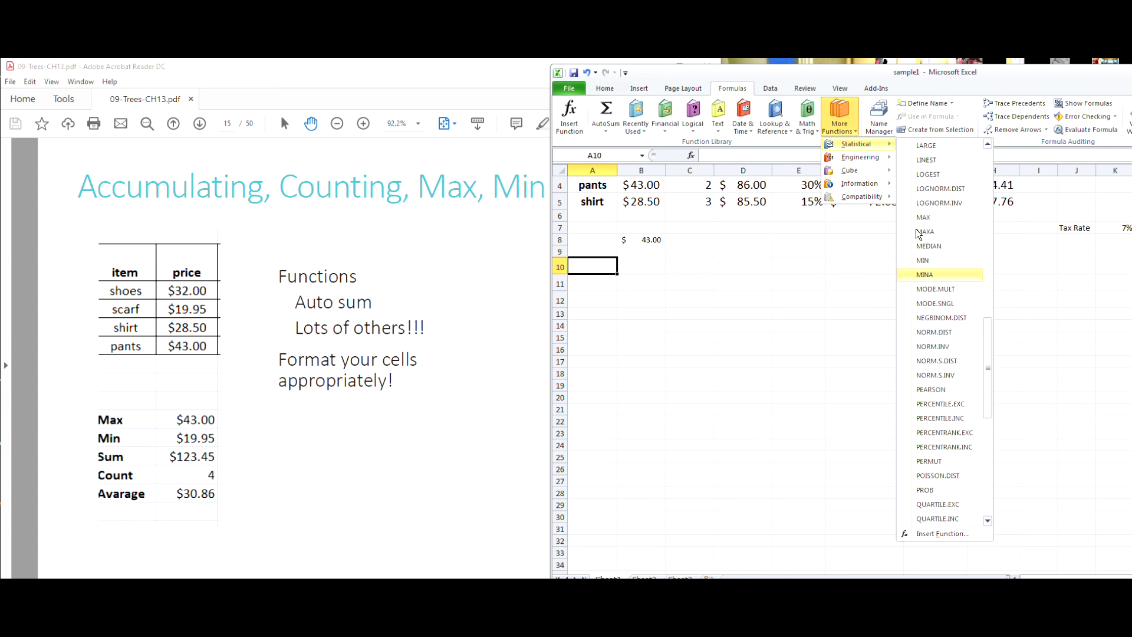
pyautogui.click(833, 73)
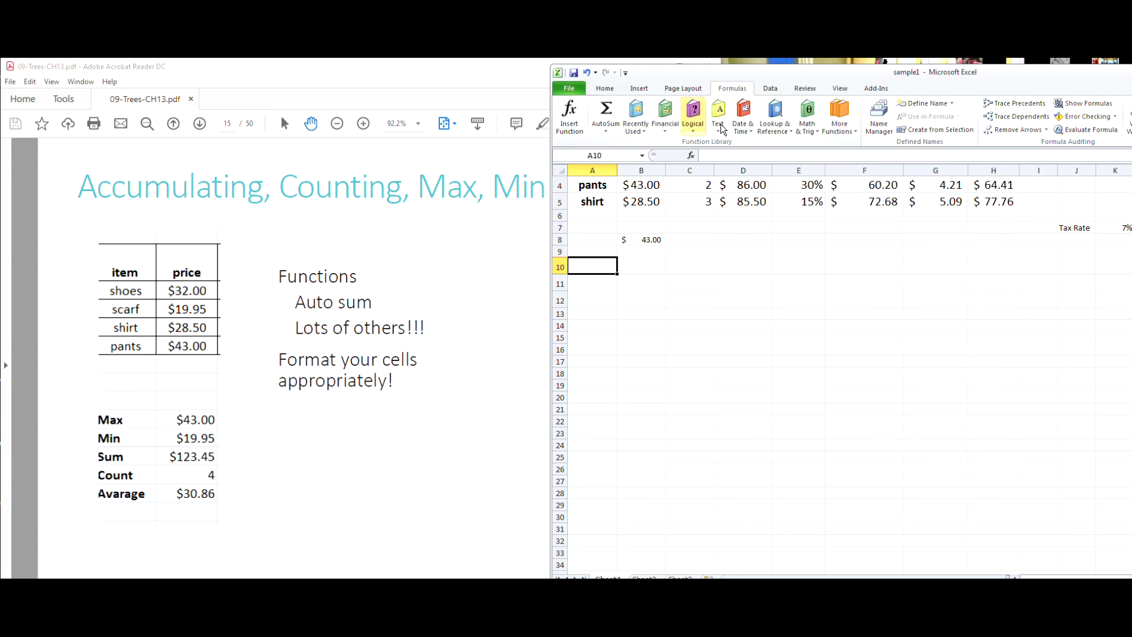
# Step: Review which price cells the MAX formula in cell B8 refers to, leaving the formula unchanged
pyautogui.click(642, 241)
pyautogui.press('F2')
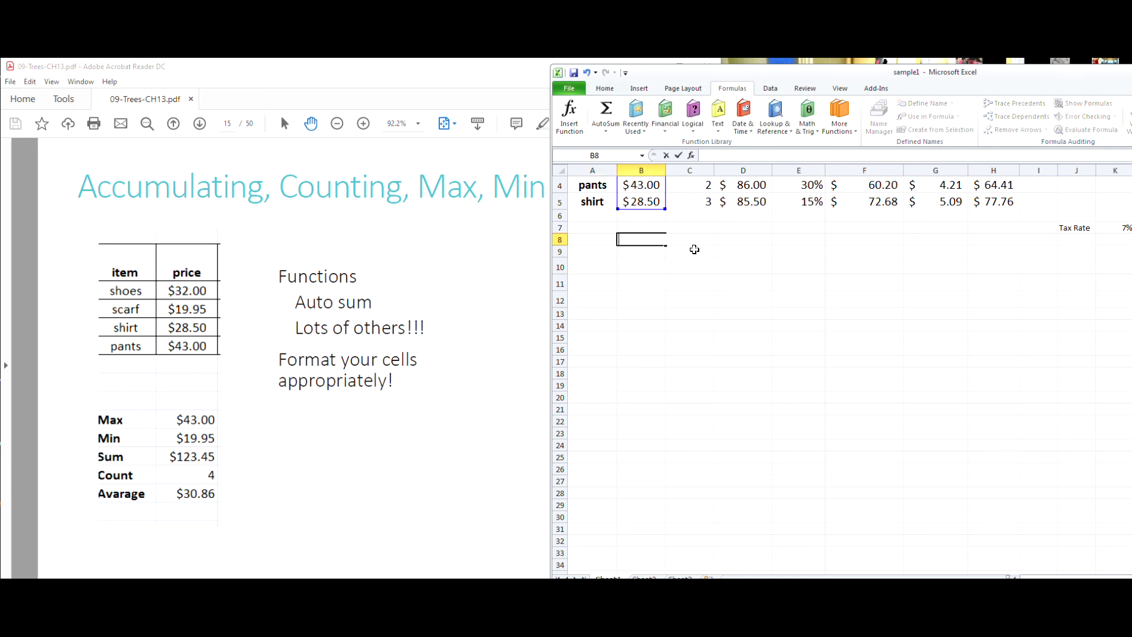
pyautogui.scroll(1, 684, 289)
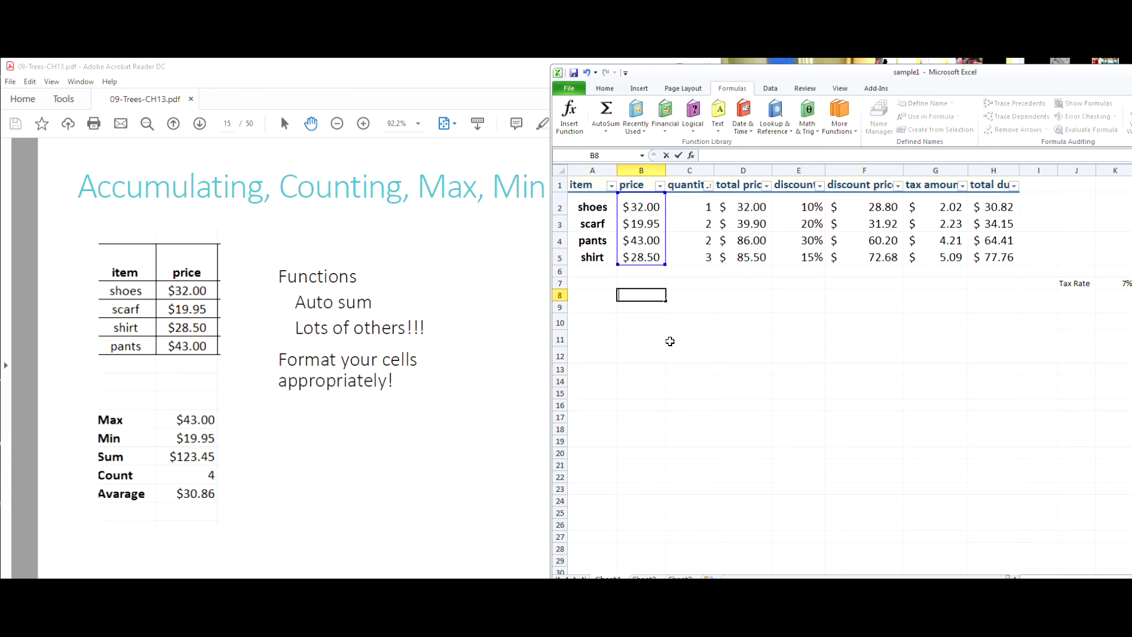
pyautogui.hotkey('ctrl', 'Return')
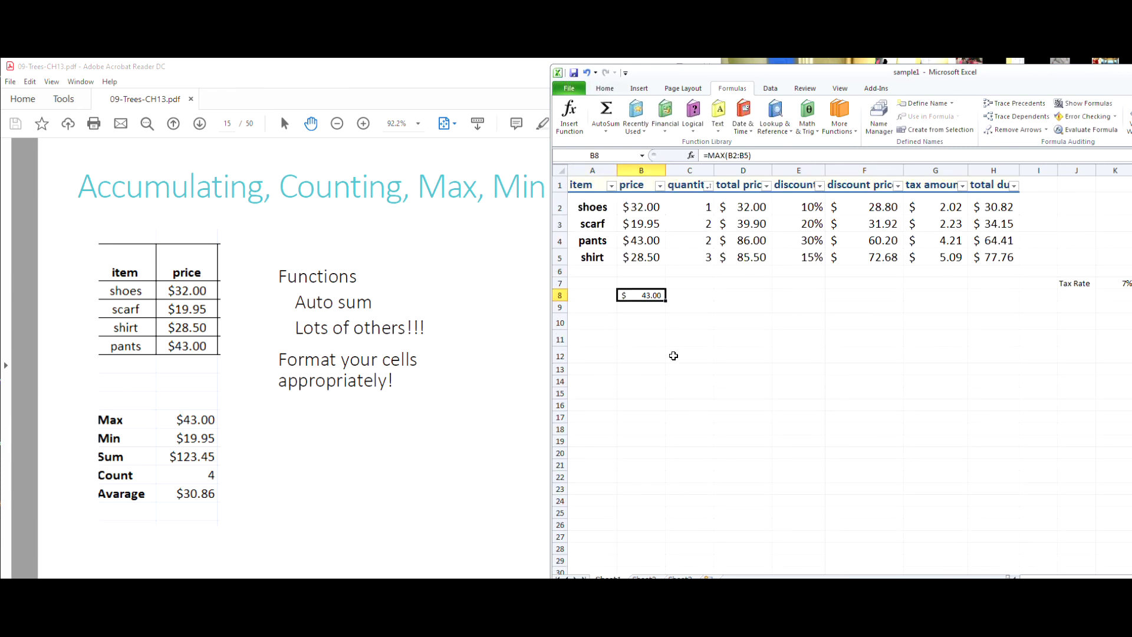
# Step: Clear the contents of cell B8 to remove the MAX formula
pyautogui.rightClick(636, 295)
pyautogui.click(635, 295)
pyautogui.rightClick(636, 295)
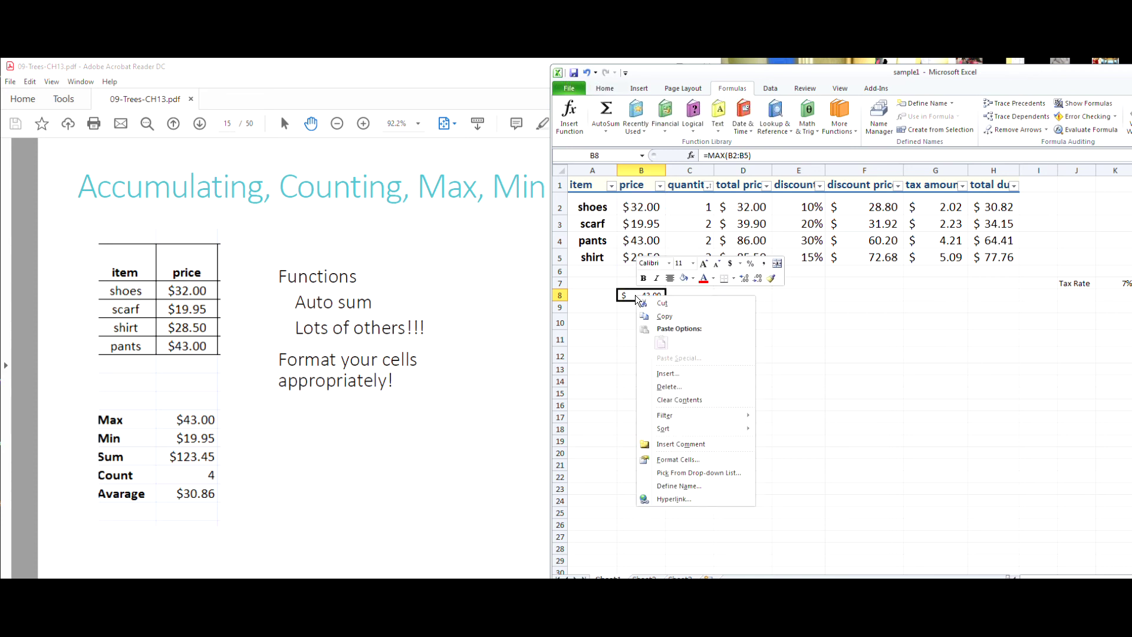
pyautogui.click(671, 398)
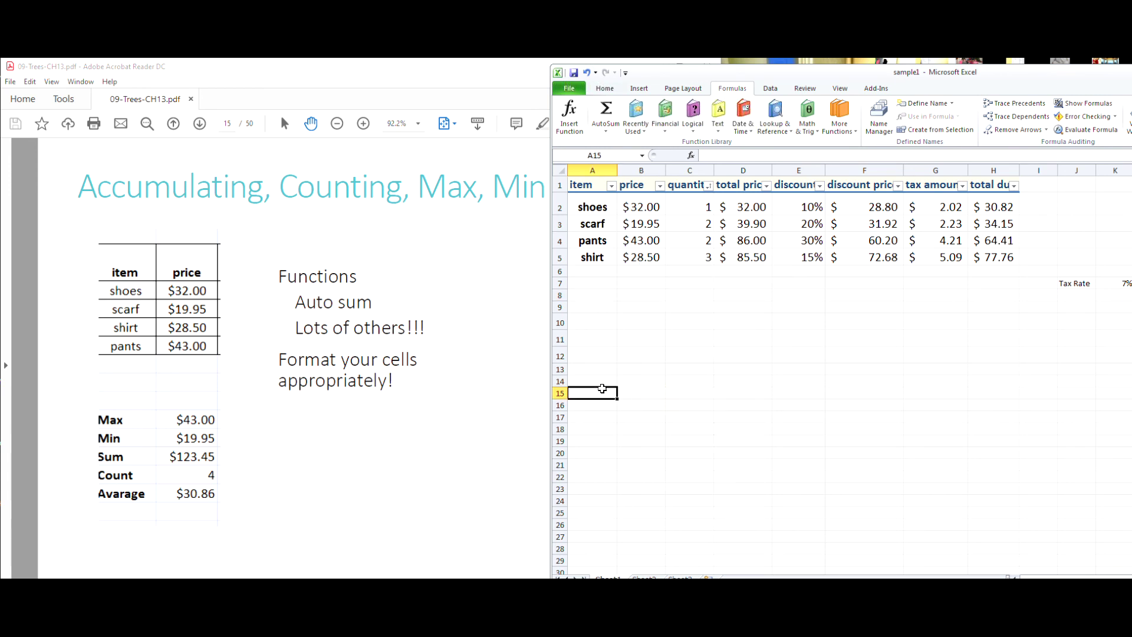
# Step: Switch to Adobe Acrobat Reader and read on through the More Counting slide to the Counting Examples slide
pyautogui.click(380, 517)
pyautogui.scroll(-2, 401, 484)
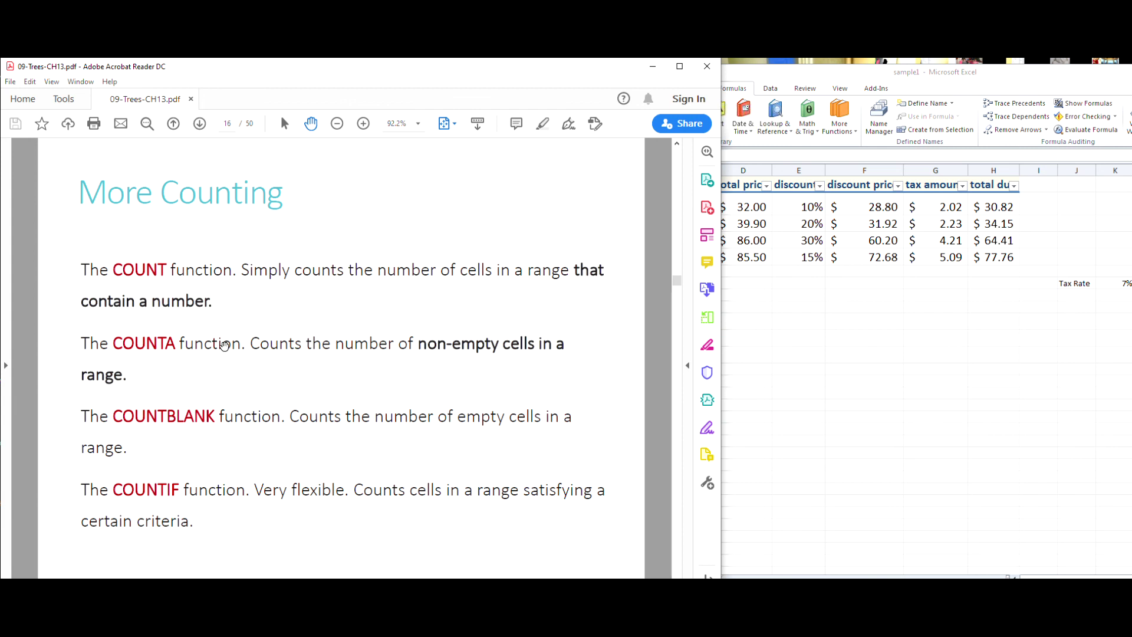
pyautogui.scroll(-1, 224, 345)
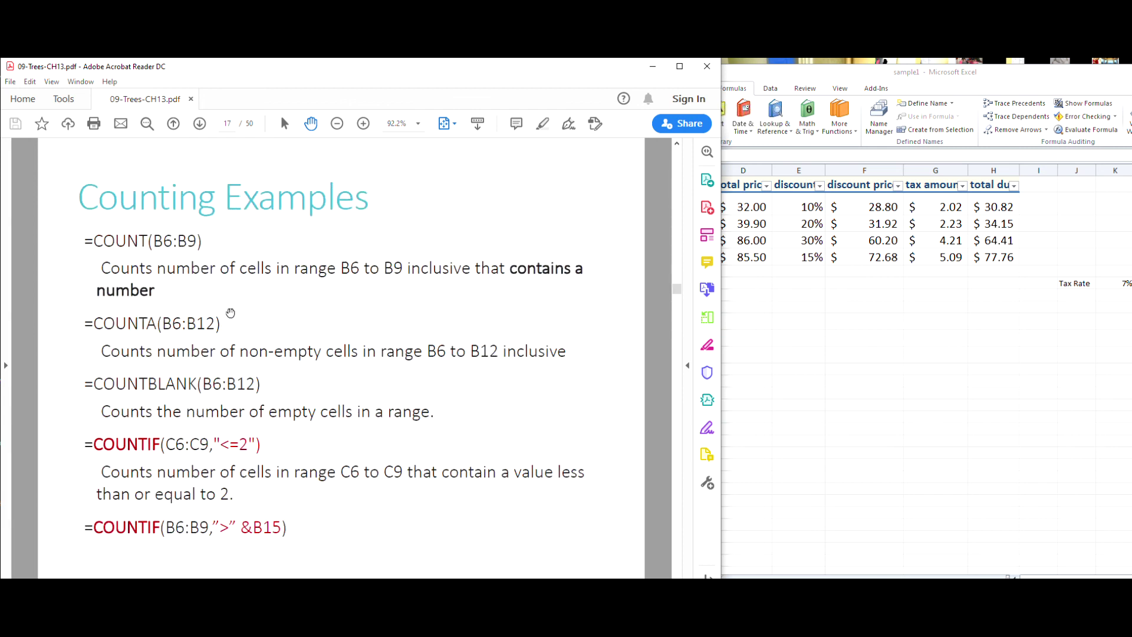